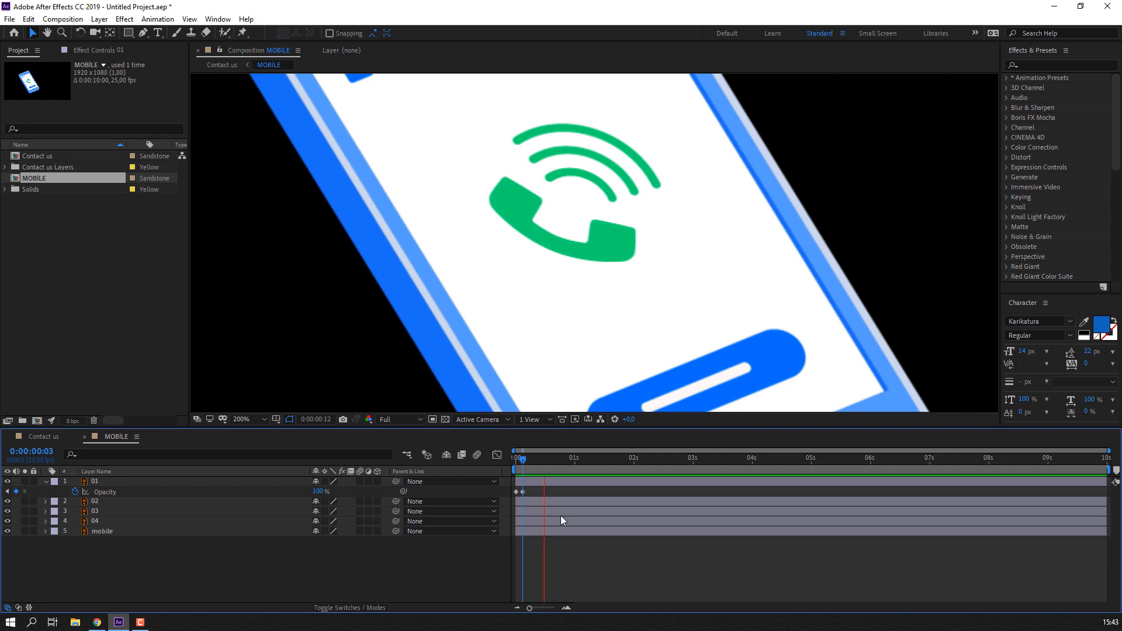
- Move layer 01's second Opacity keyframe so its fade-in ends at frame 6
key(space)
key(Page_Down)
key(Page_Down)
key(Page_Down)
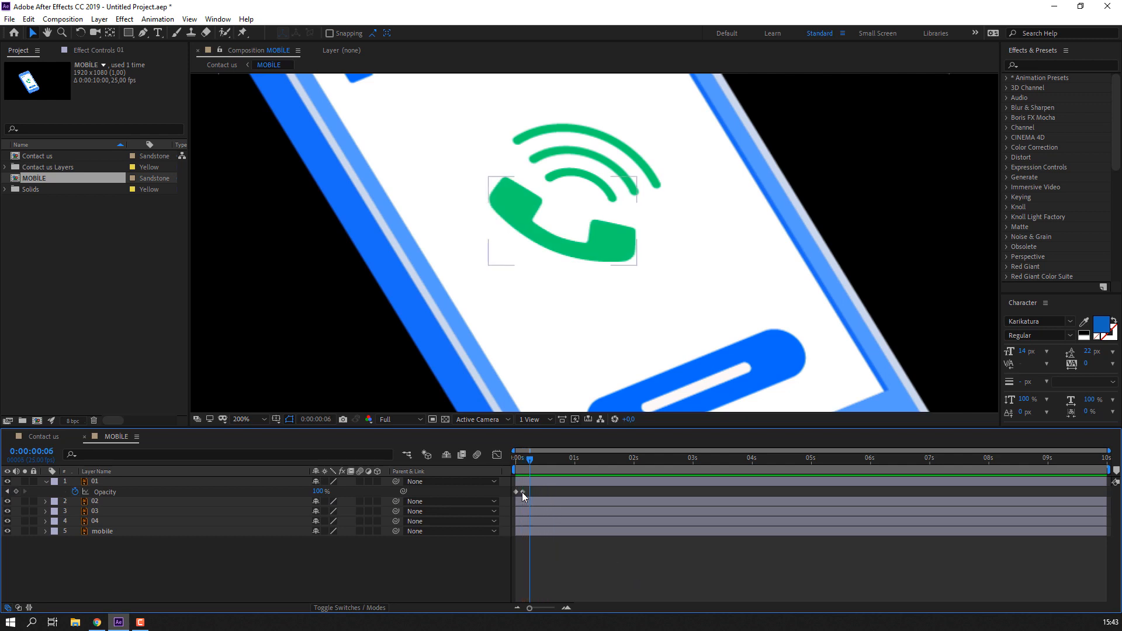
drag(523, 493, 530, 495)
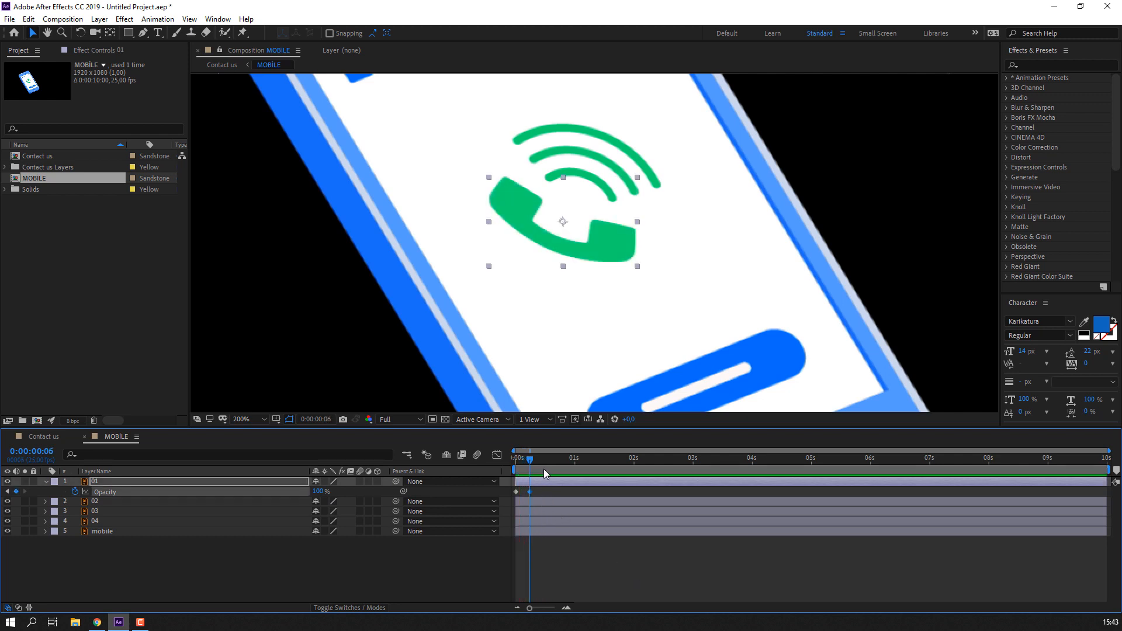
click(604, 183)
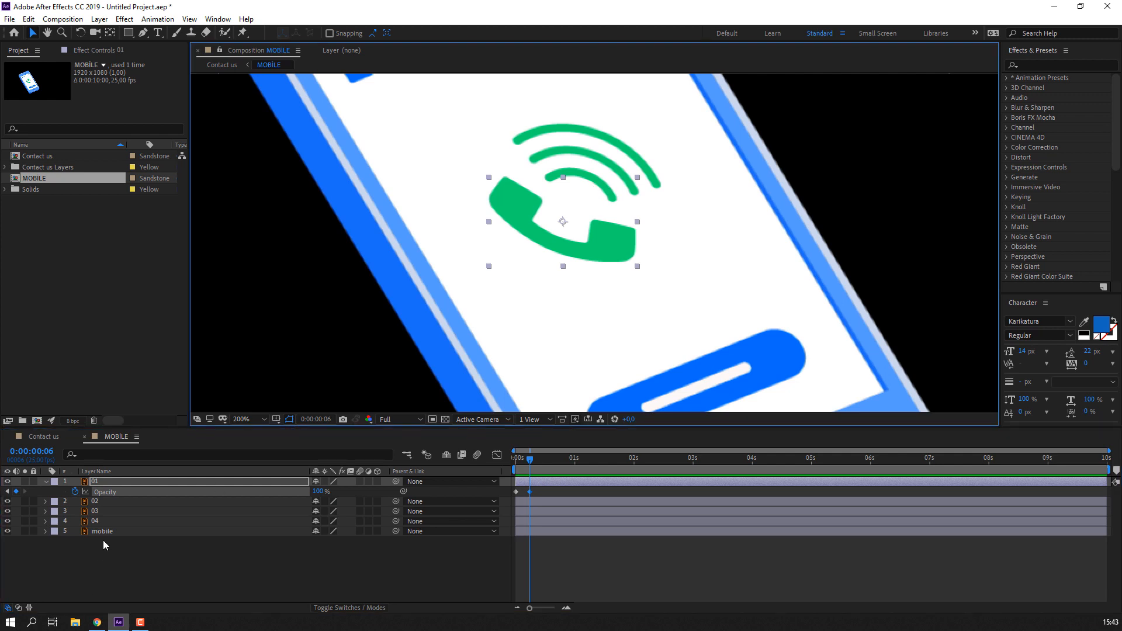
- Shift layer 02 so it begins at frame 6
click(101, 503)
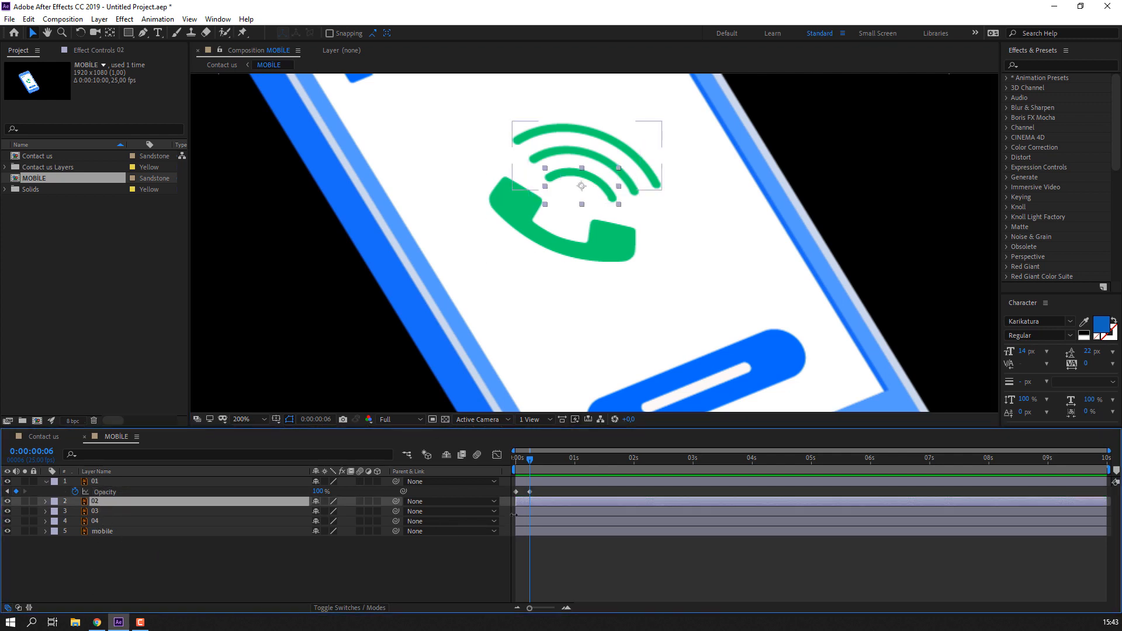
key(equal)
key(equal)
scroll(534, 515, left, 1)
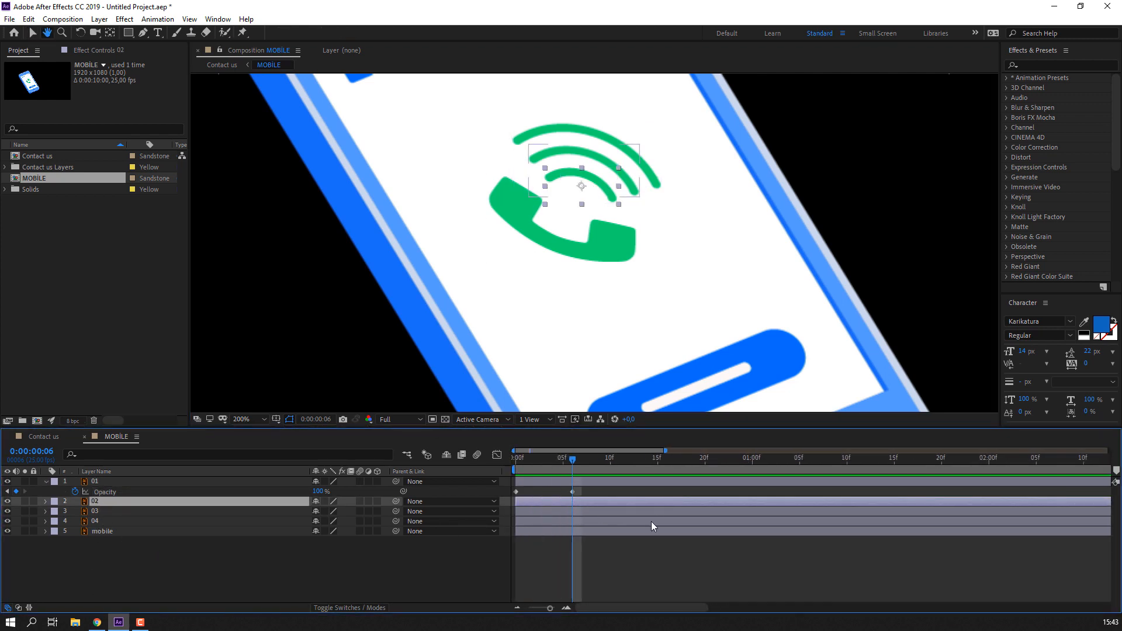
drag(547, 506, 605, 506)
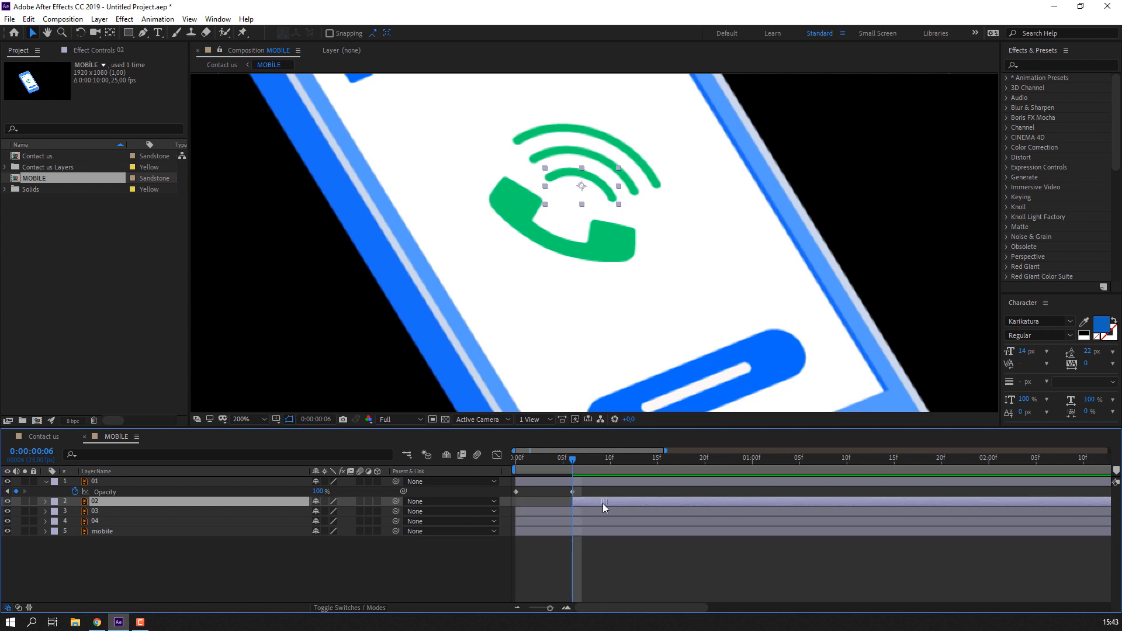
mouse_move(565, 472)
mouse_down()
mouse_move(518, 471)
mouse_move(573, 470)
mouse_up()
key(space)
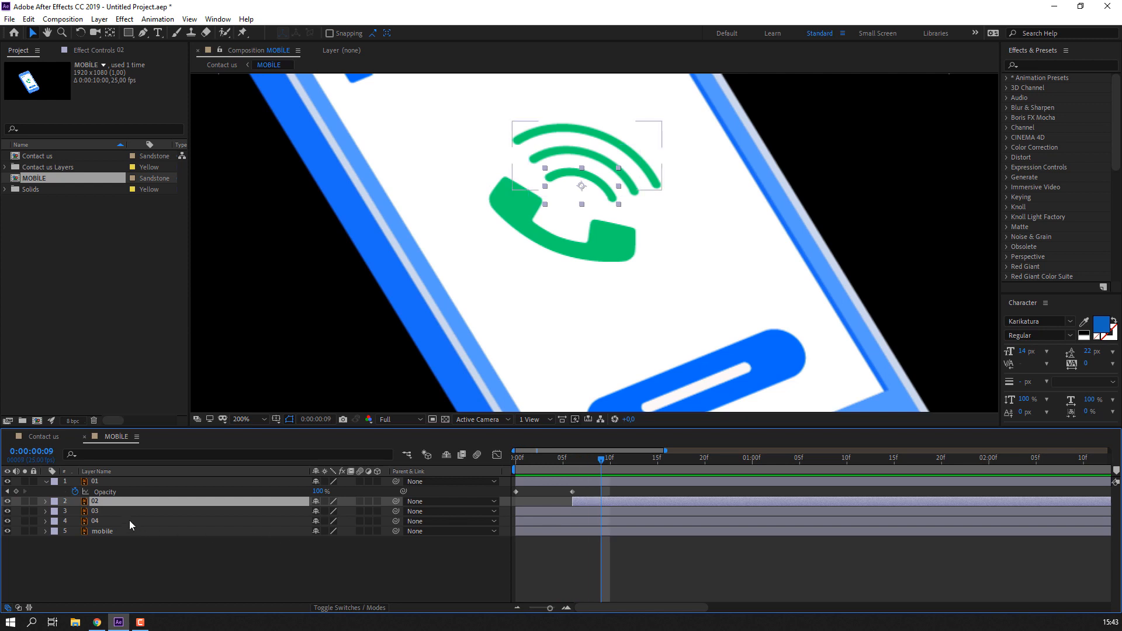
- Make layers 03 and 04 begin at frames 9 and 12
click(573, 512)
key(bracketleft)
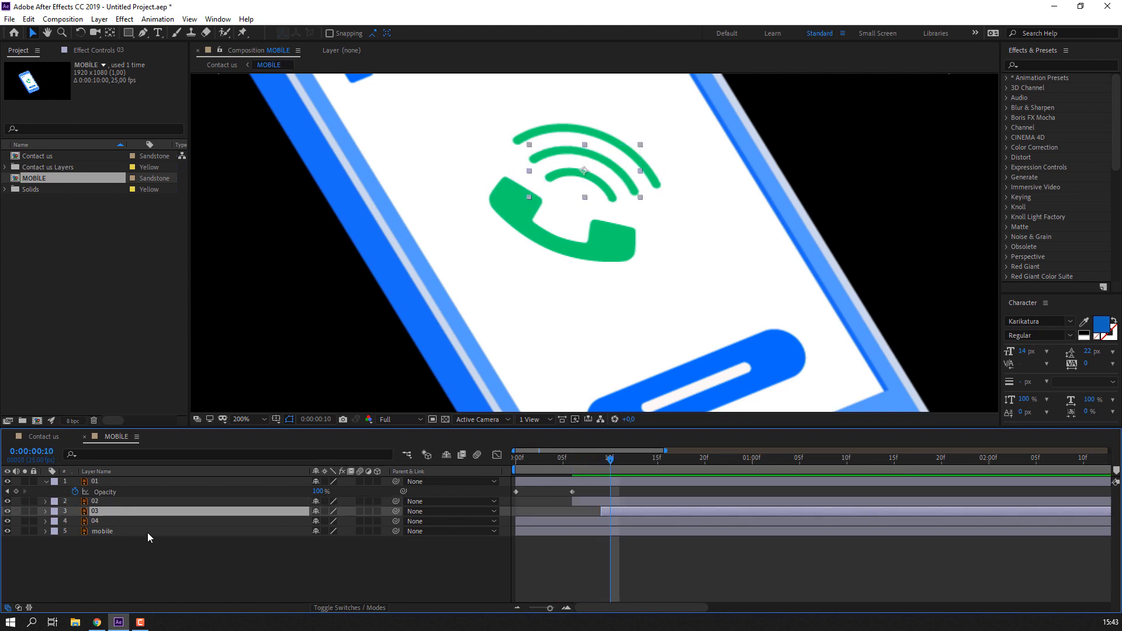
click(551, 523)
drag(551, 528, 661, 523)
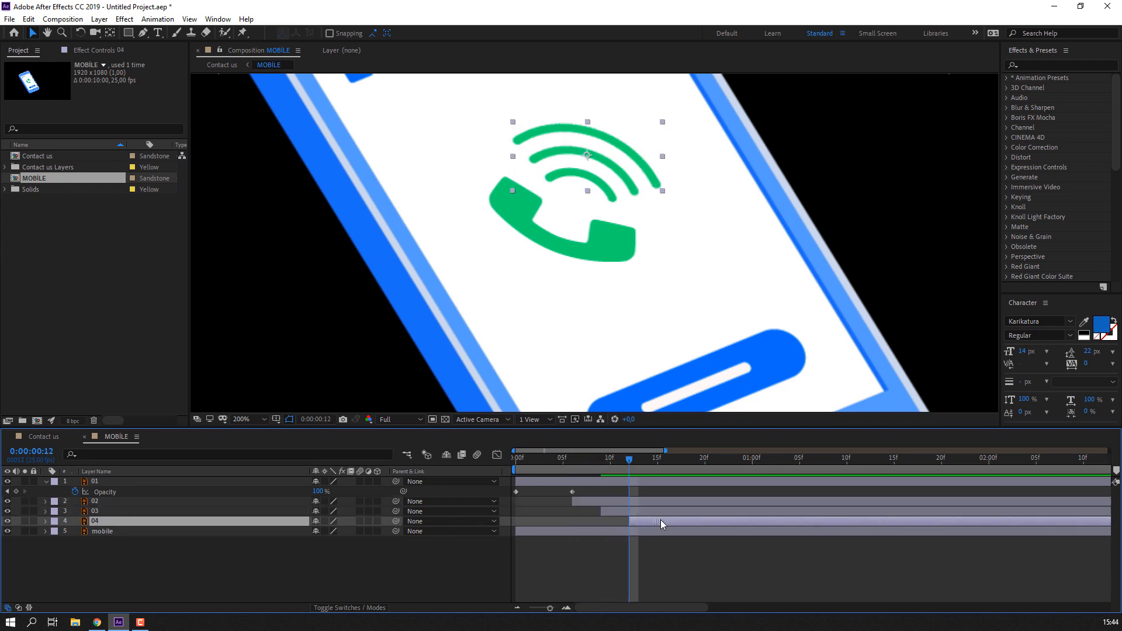
drag(630, 468, 658, 464)
click(703, 542)
scroll(465, 355, down, 1)
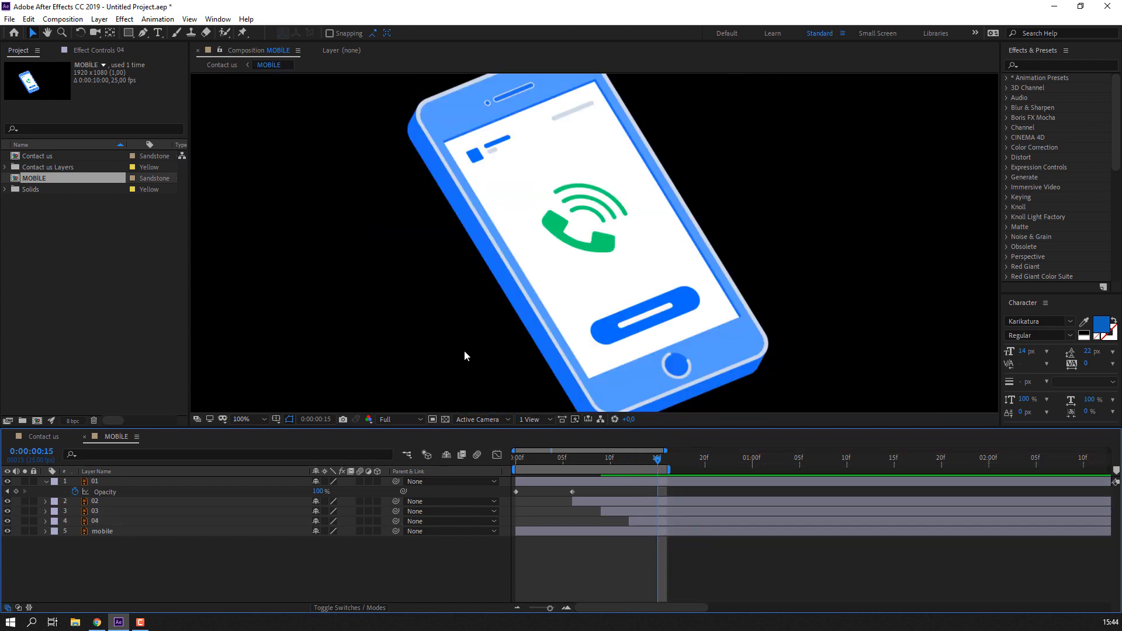
- Preview the staggered signal arcs to frame 15 and collapse layer 01's Opacity property
key(space)
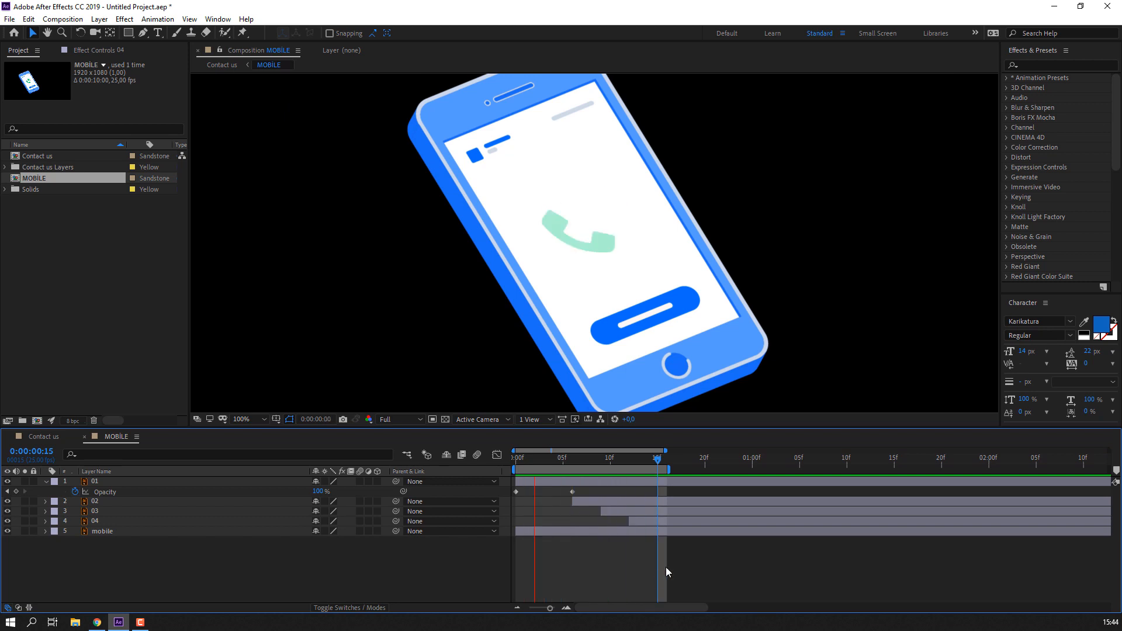
click(657, 457)
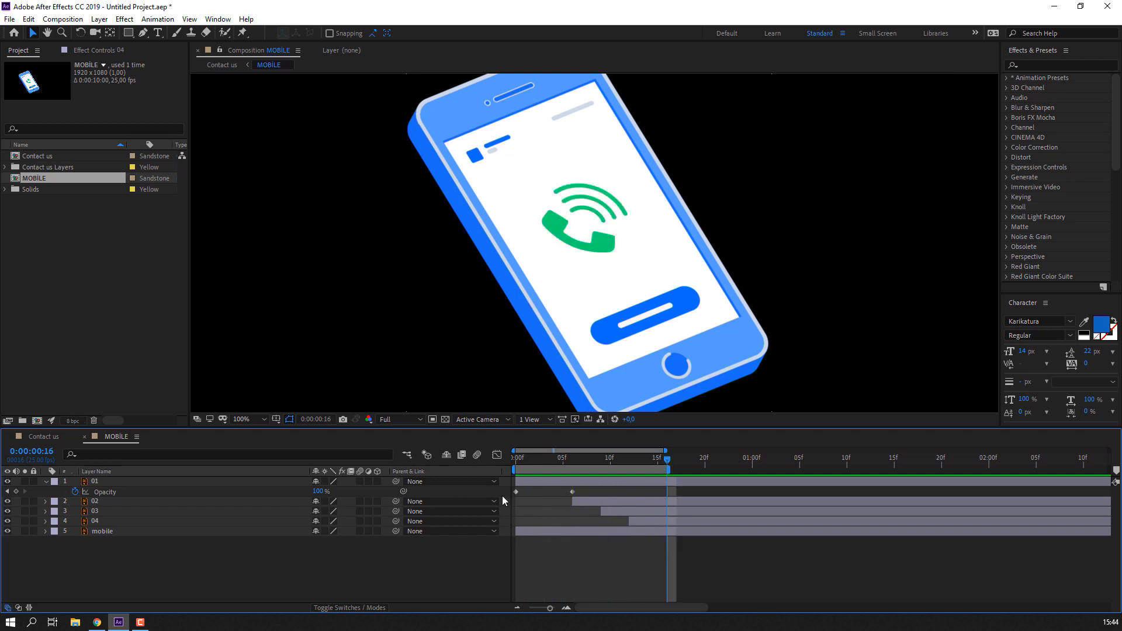
click(46, 483)
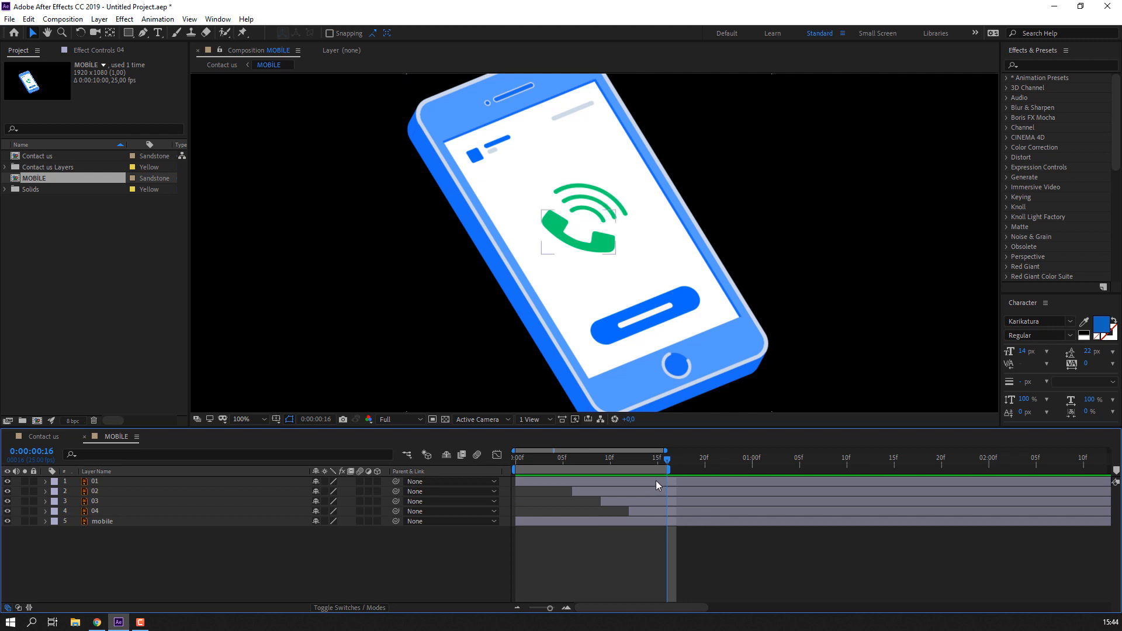
click(670, 484)
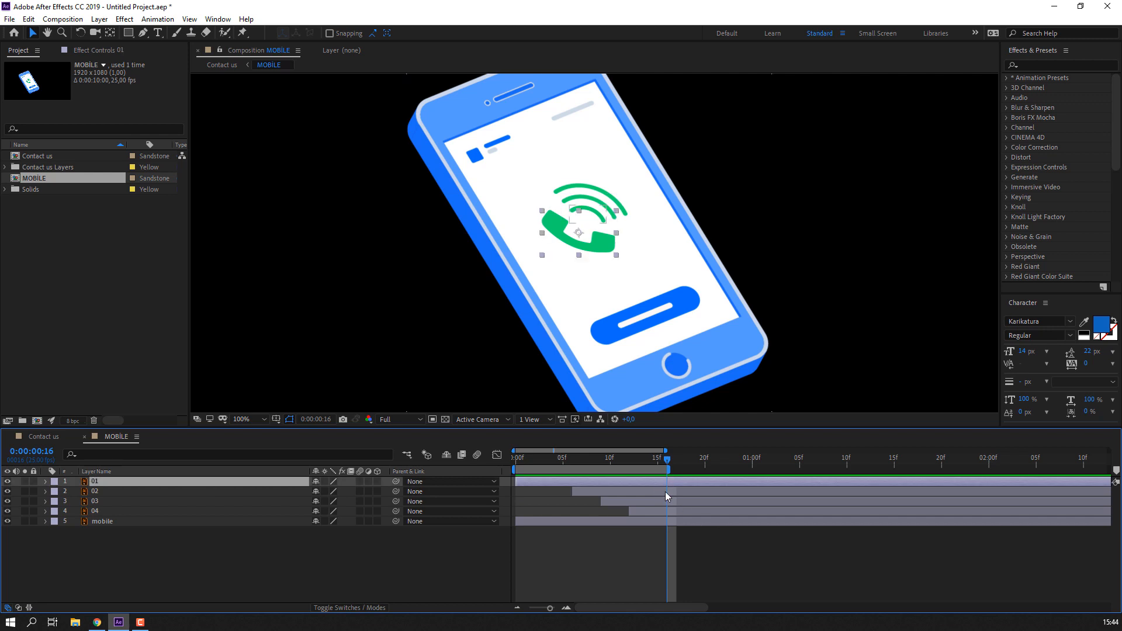
drag(631, 462, 664, 464)
- Pre-compose layers 01–04 into a new composition named CALL ICON
right_click(658, 464)
key(Escape)
click(96, 512)
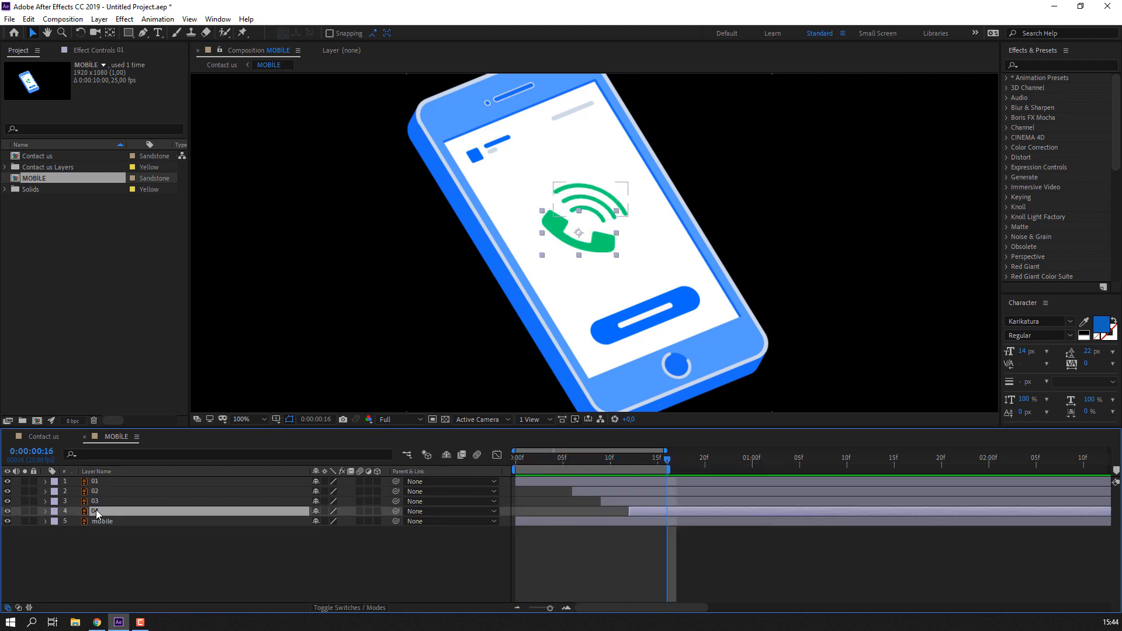
ctrl+click(104, 501)
ctrl+click(105, 492)
ctrl+click(106, 483)
right_click(104, 500)
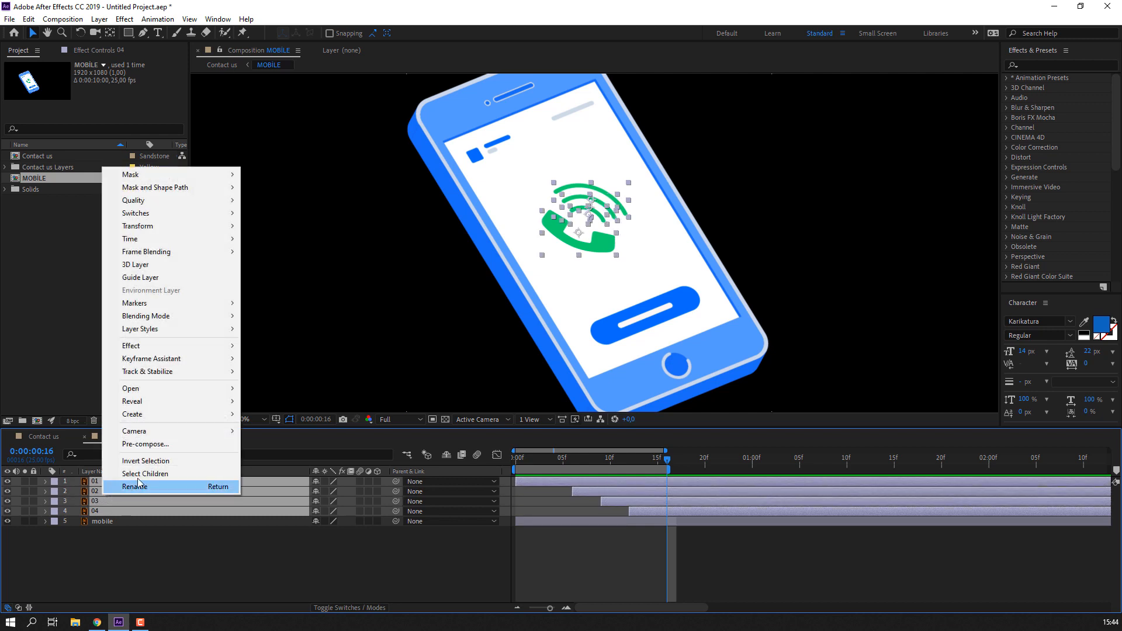
click(154, 444)
text(CALL ICON)
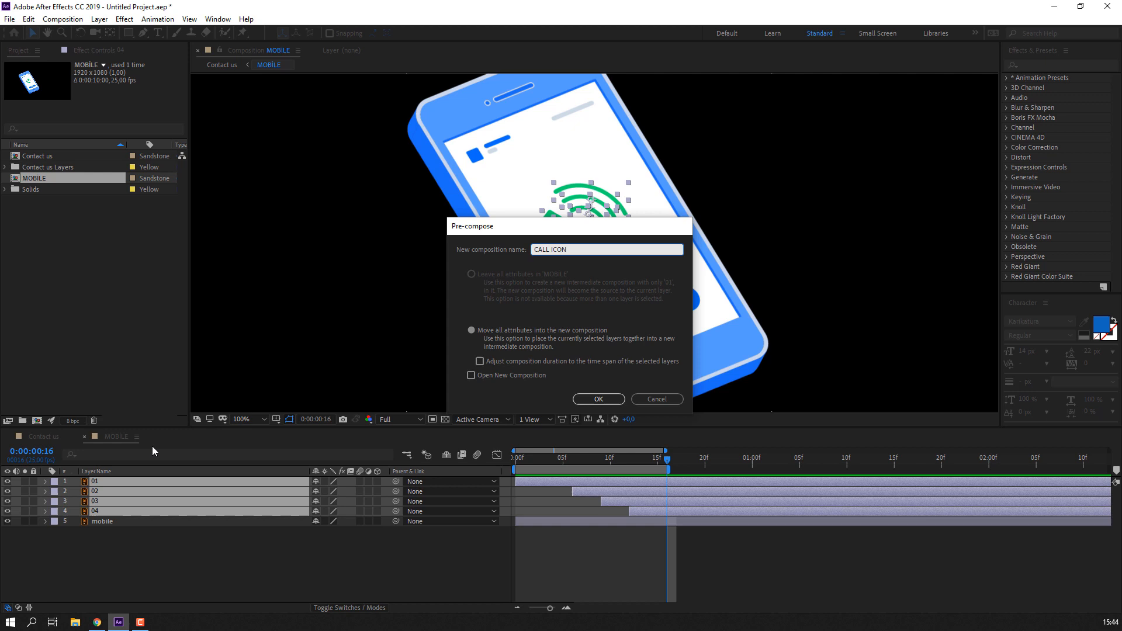
key(Return)
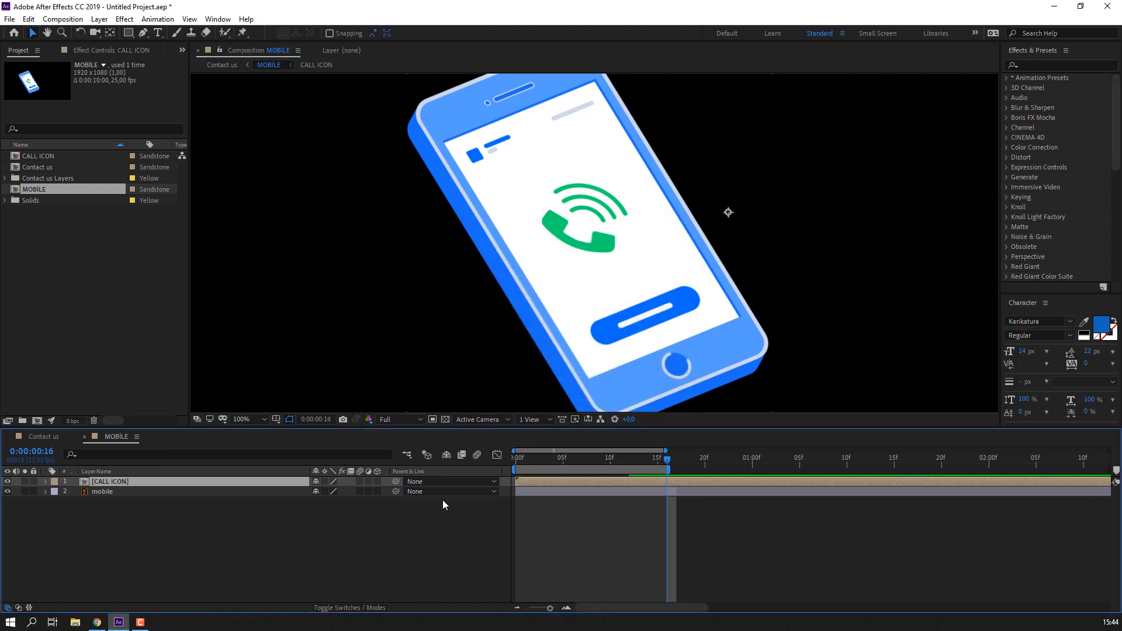
- Inside CALL ICON, trim the composition to its 16-frame work area and preview it fitted
double_click(646, 484)
right_click(537, 465)
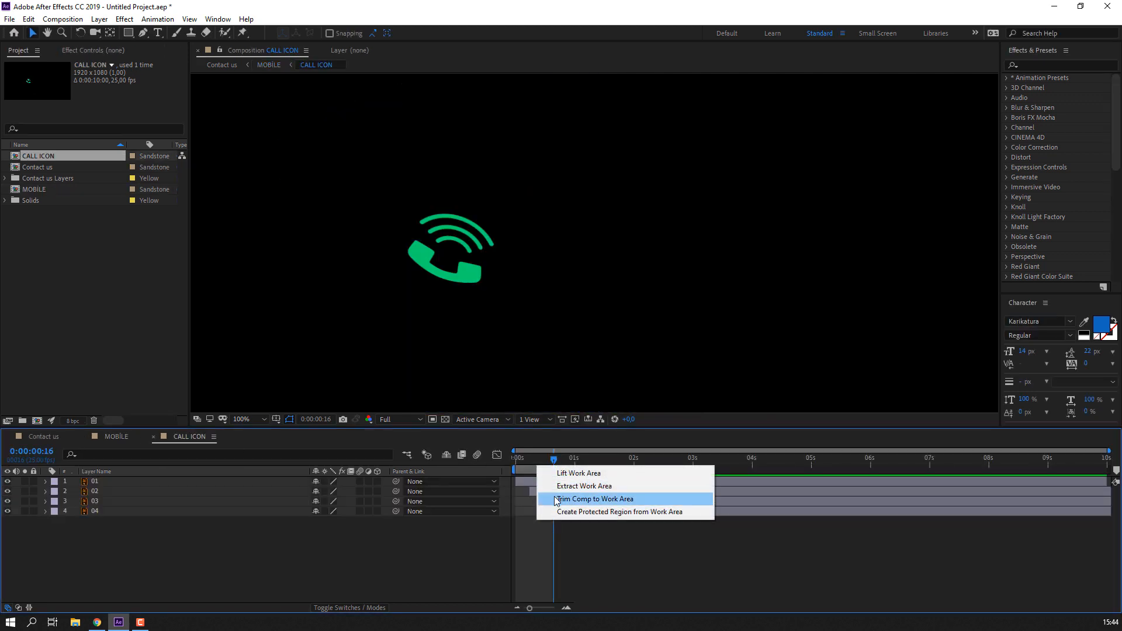
click(579, 497)
click(255, 420)
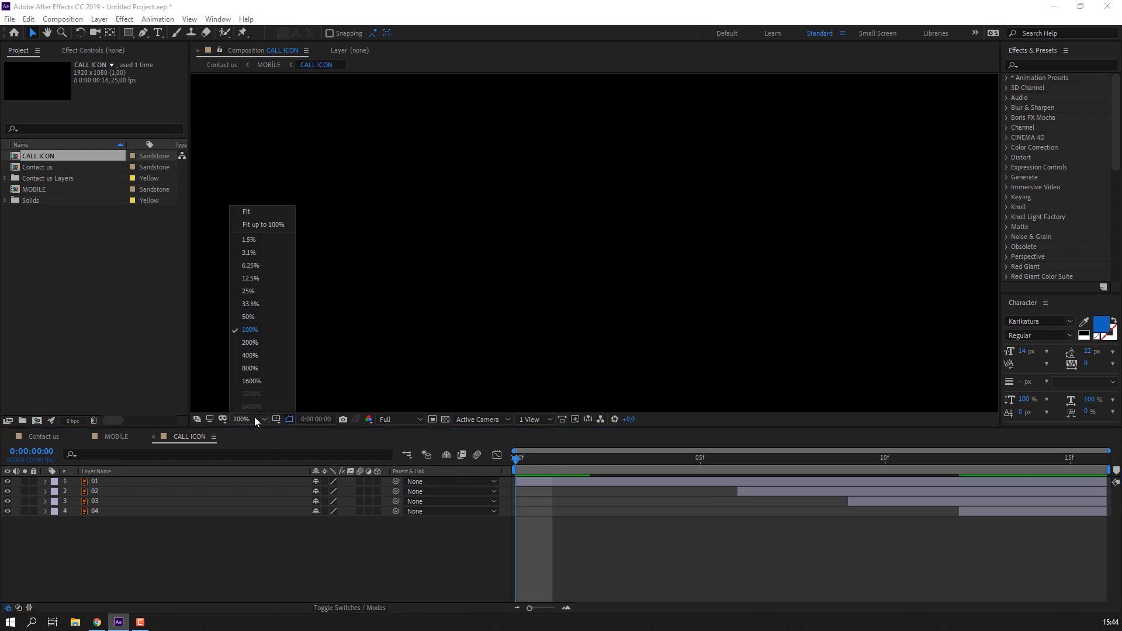
click(268, 228)
key(space)
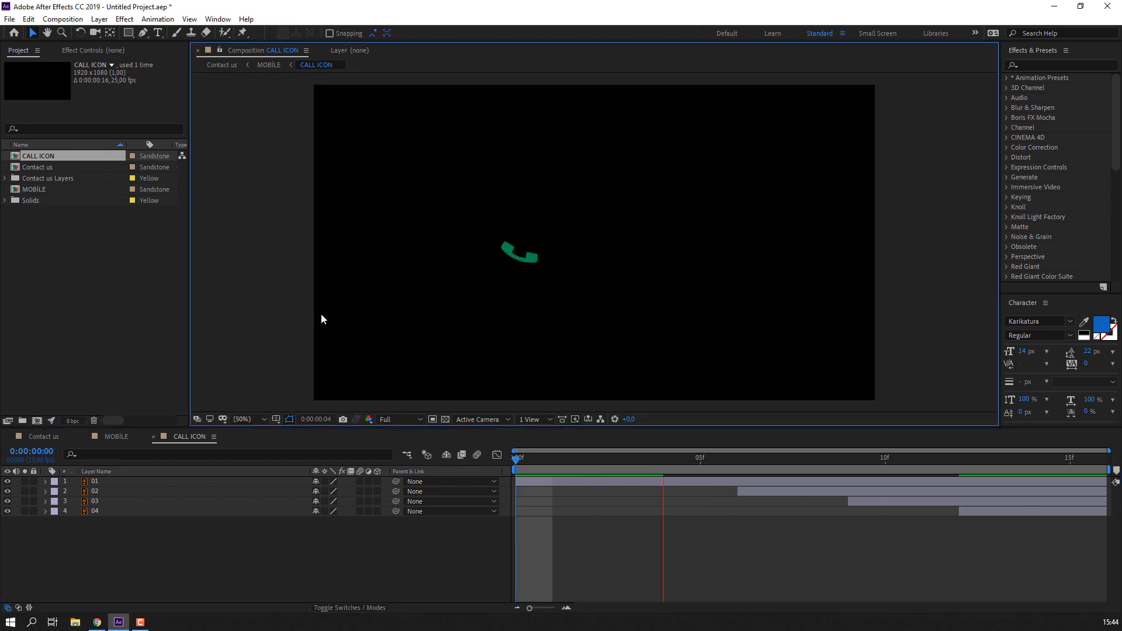
key(space)
- Return to MOBILE and preview the nested CALL ICON animation
click(153, 437)
key(space)
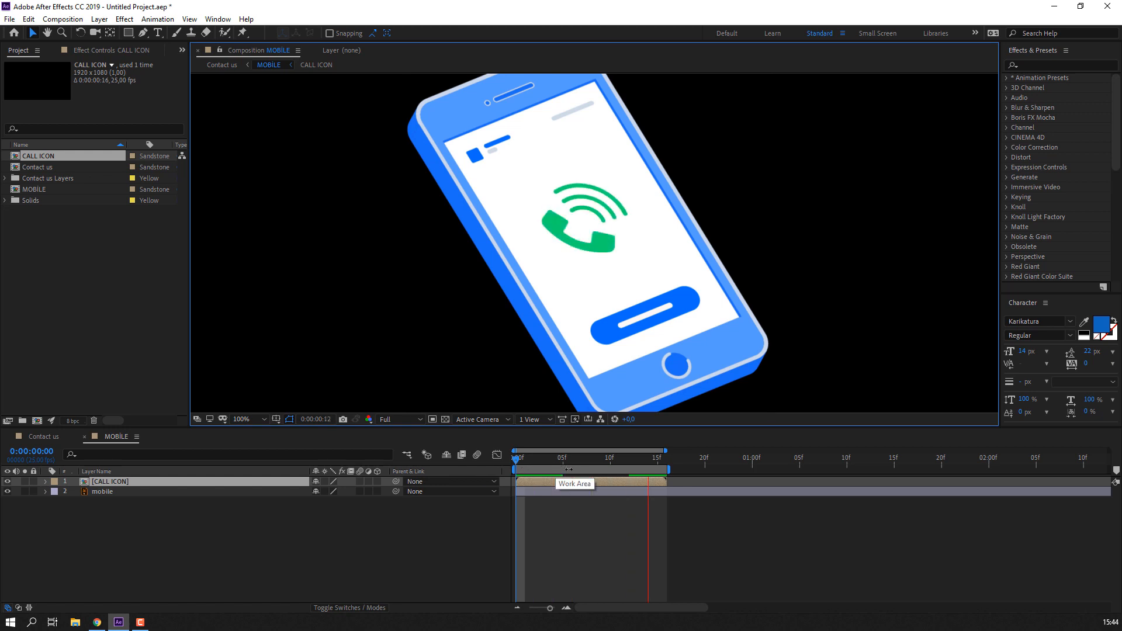
key(space)
double_click(654, 480)
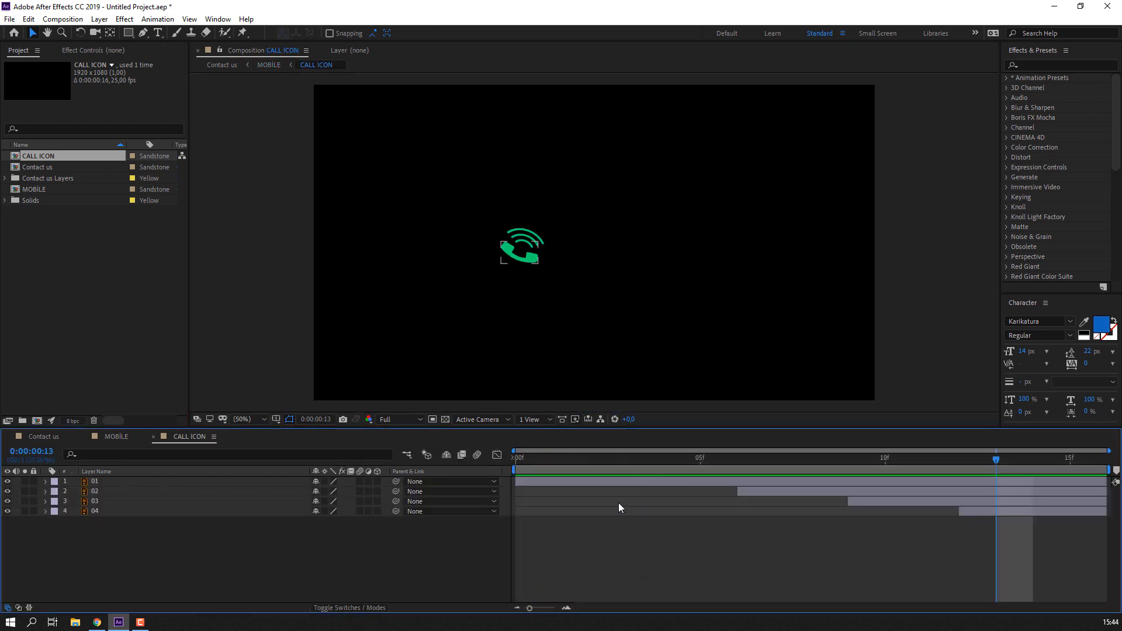
click(154, 437)
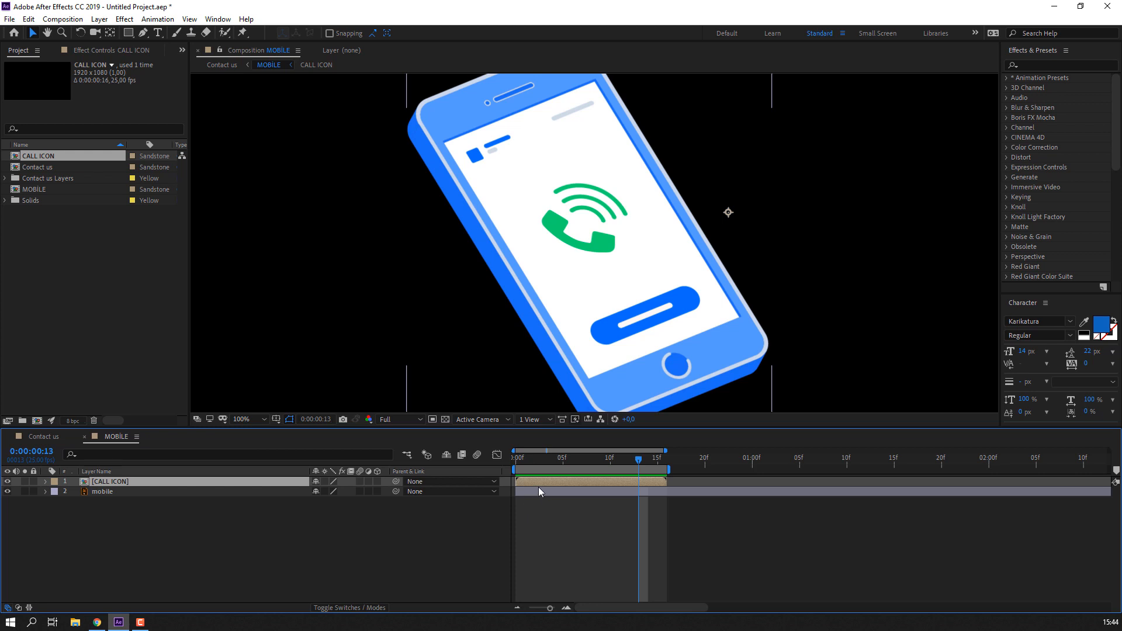
click(27, 19)
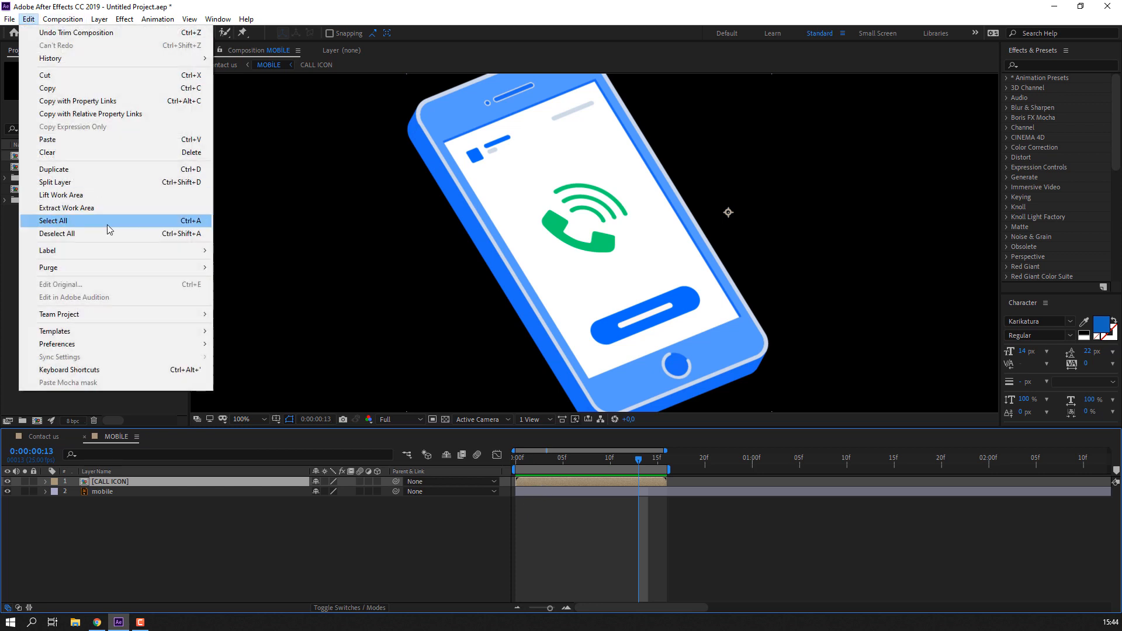
- Duplicate the CALL ICON layer and start the copy at frame 16, right after the original
click(87, 165)
mouse_move(579, 486)
mouse_down()
mouse_move(764, 486)
mouse_move(732, 485)
mouse_move(820, 468)
mouse_up()
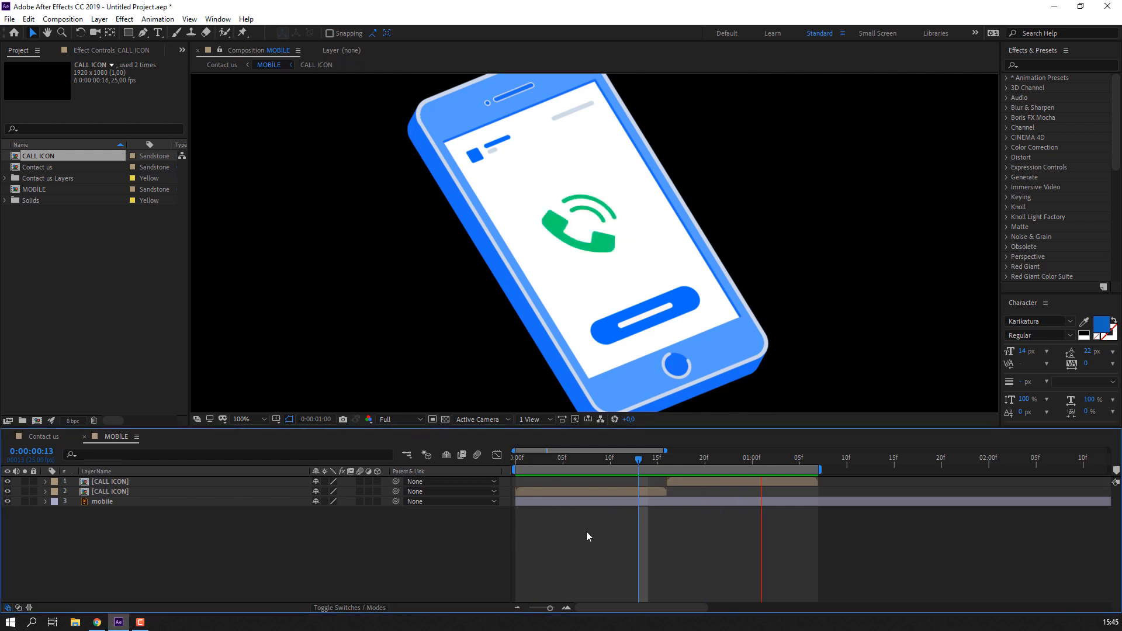
click(654, 492)
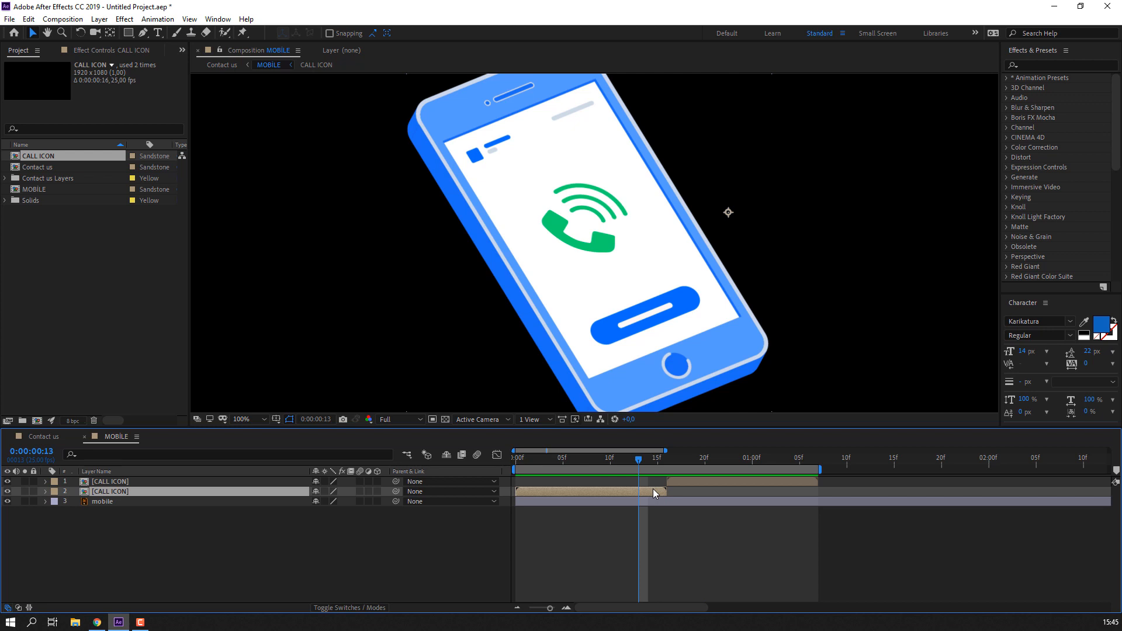
click(571, 571)
- Lengthen the CALL ICON composition's duration to 0:00:01:16
double_click(538, 493)
right_click(356, 561)
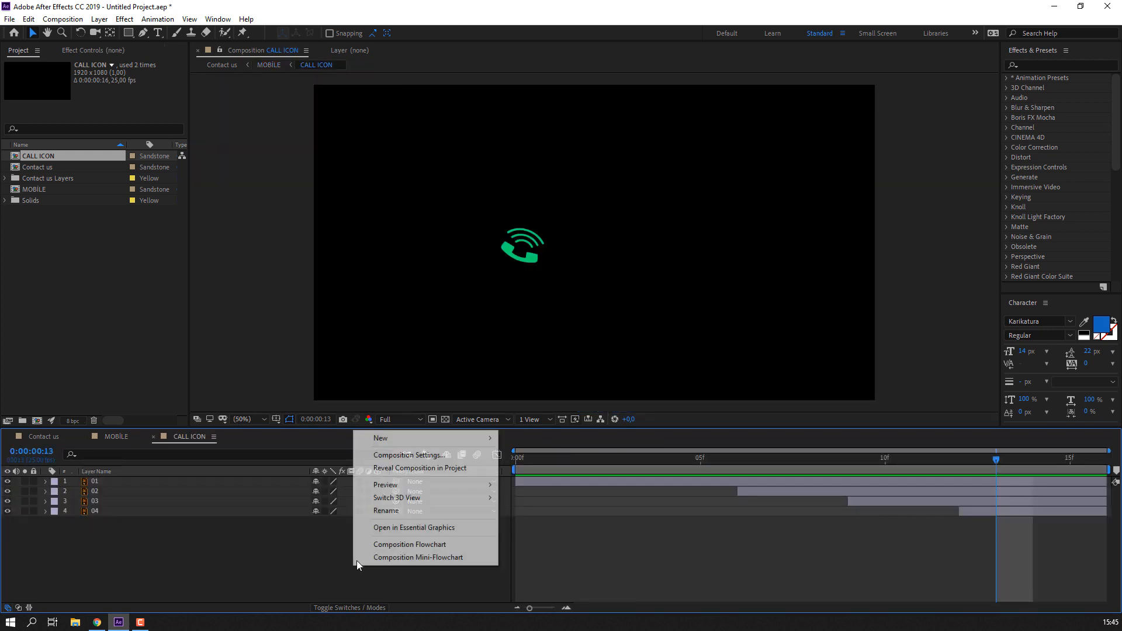
click(408, 455)
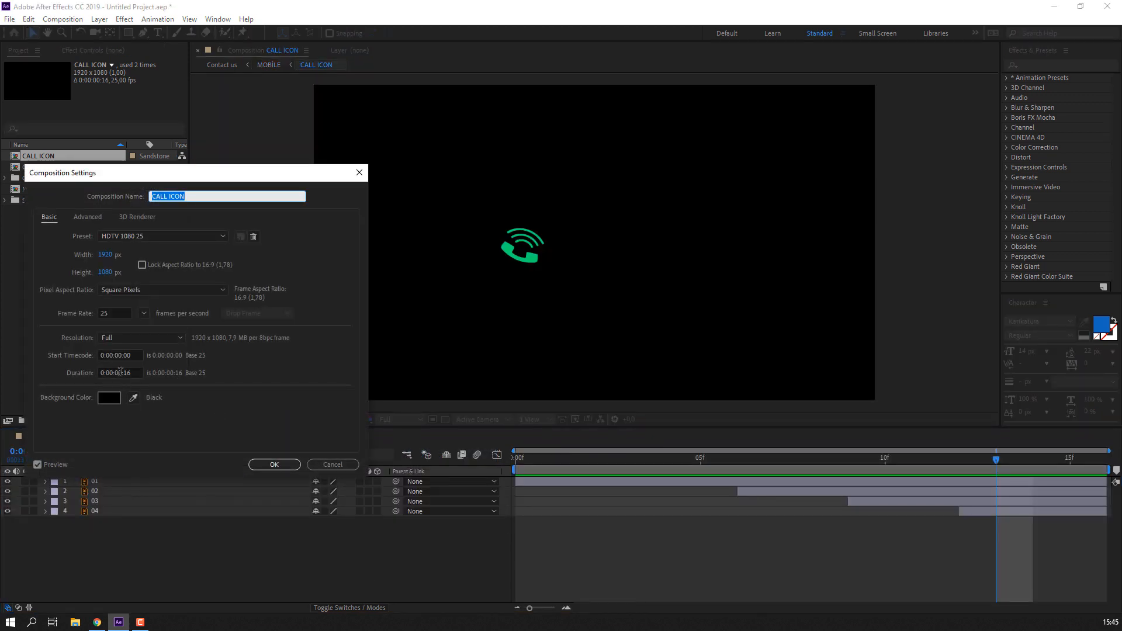
click(121, 373)
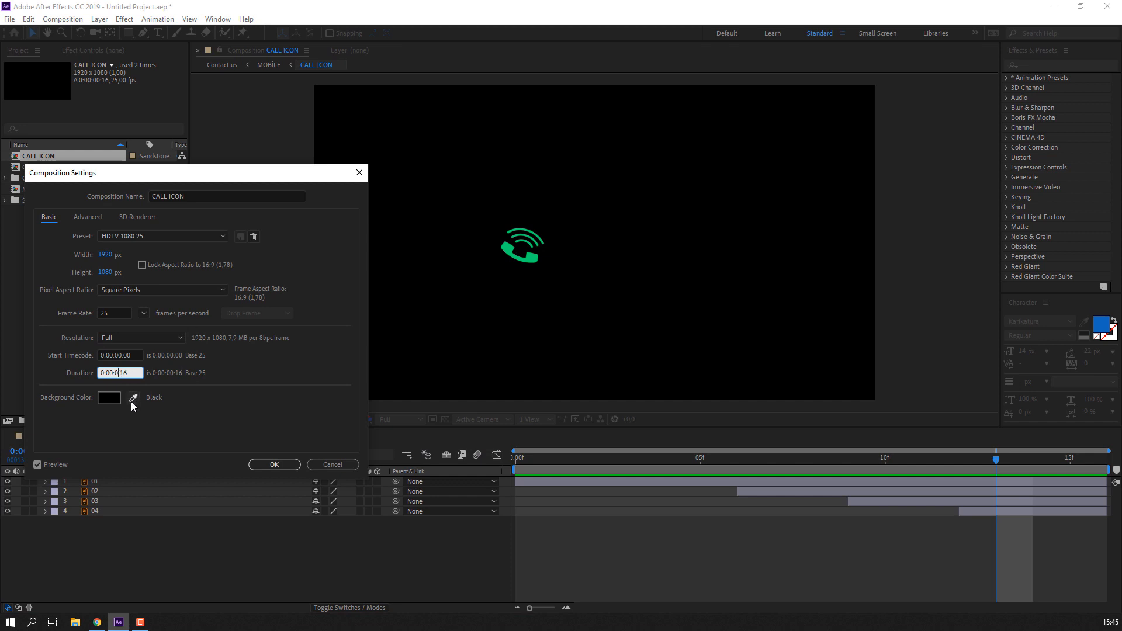
text(1)
click(272, 465)
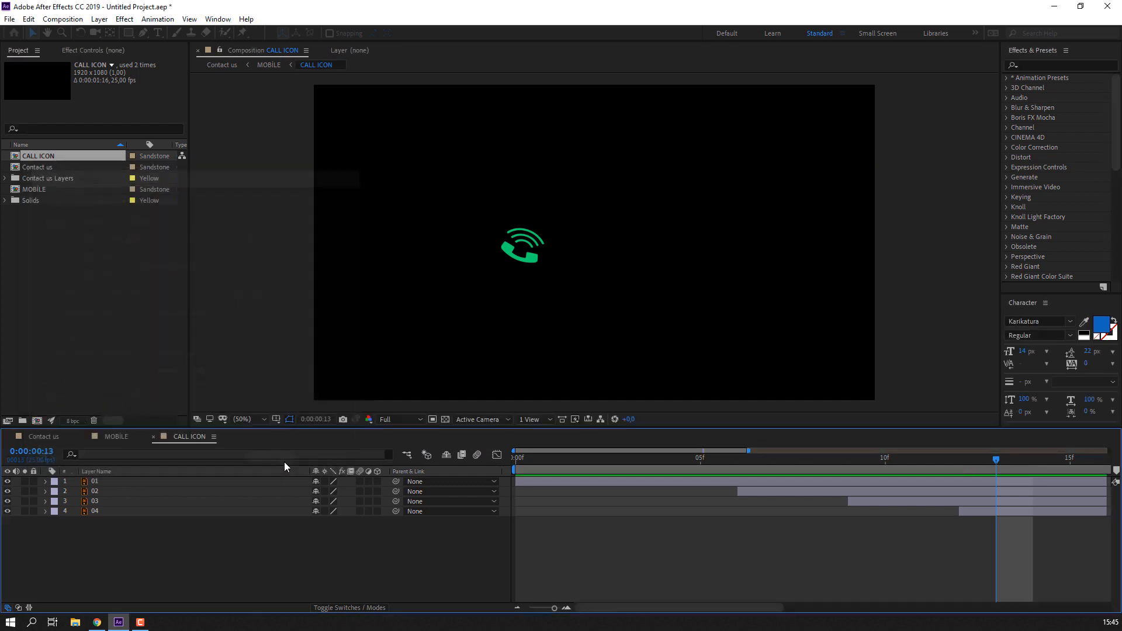
scroll(713, 565, down, 3)
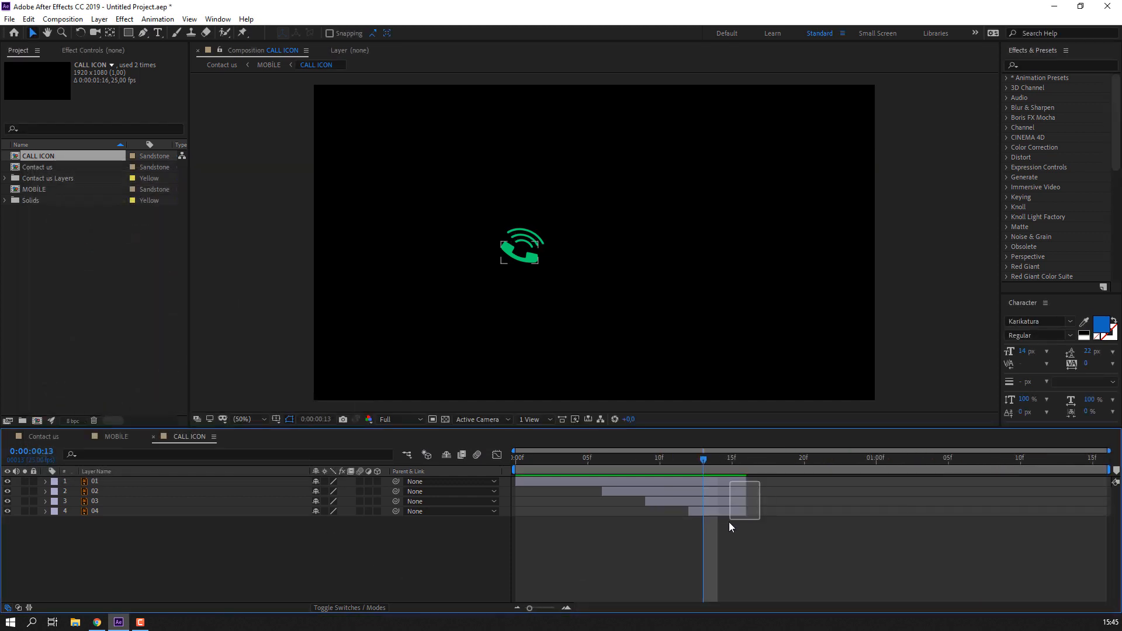
- Extend layers 01–04 and the work area to 20 frames, then preview
drag(207, 558, 342, 496)
drag(746, 482, 804, 480)
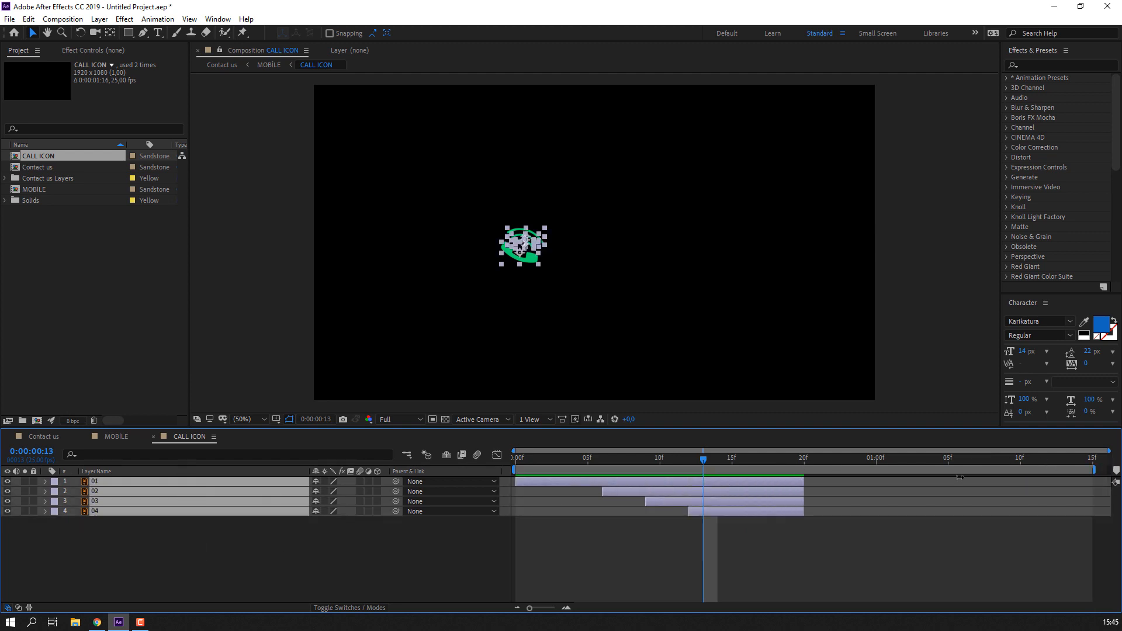
drag(1109, 470, 805, 470)
key(space)
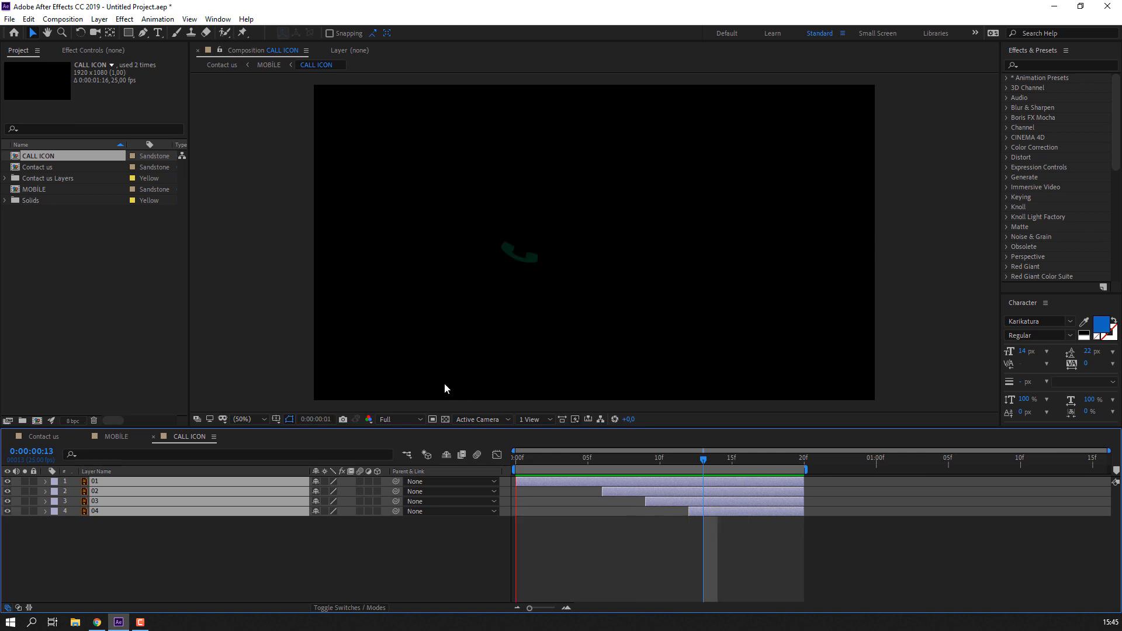
key(space)
- Extend the four layers to 22 frames and trim CALL ICON to the work area
drag(803, 481, 834, 468)
key(space)
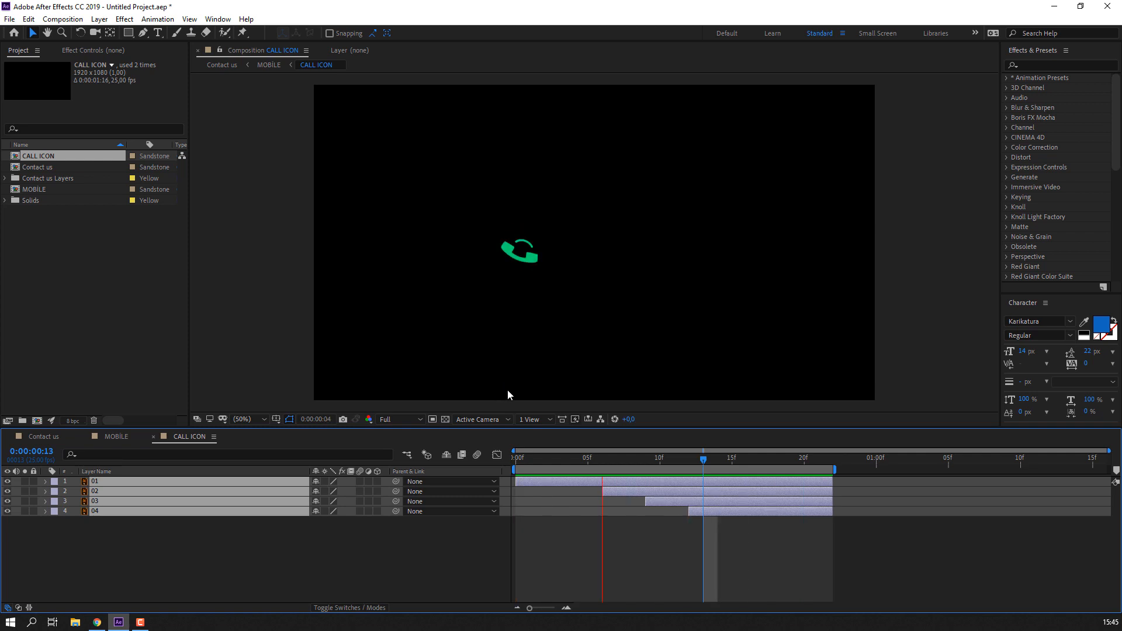
click(665, 493)
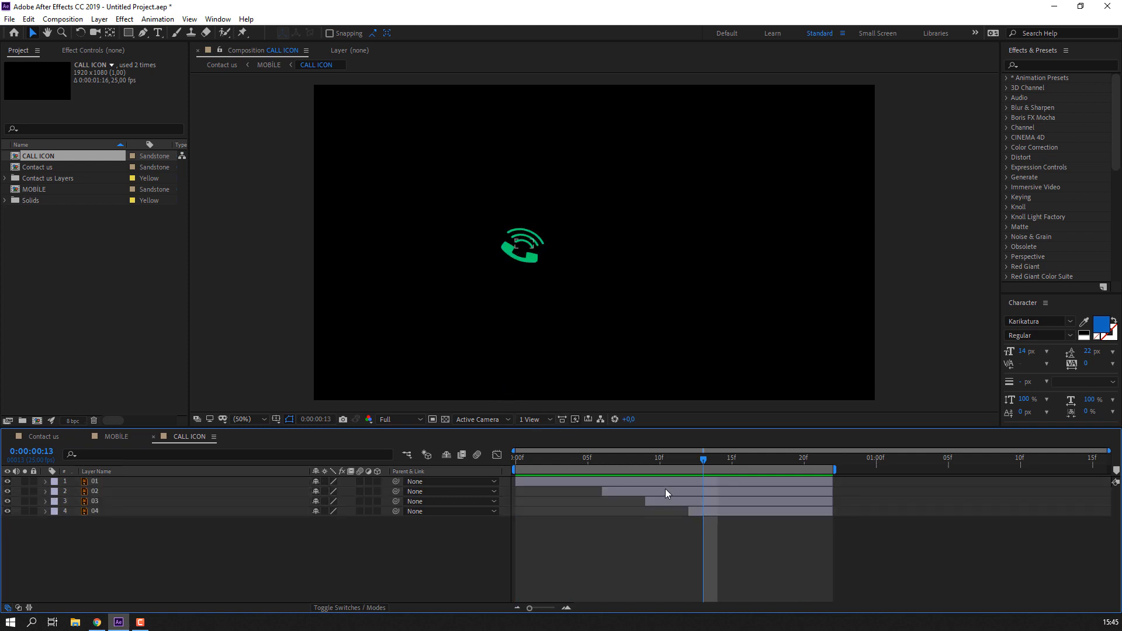
right_click(670, 471)
click(689, 504)
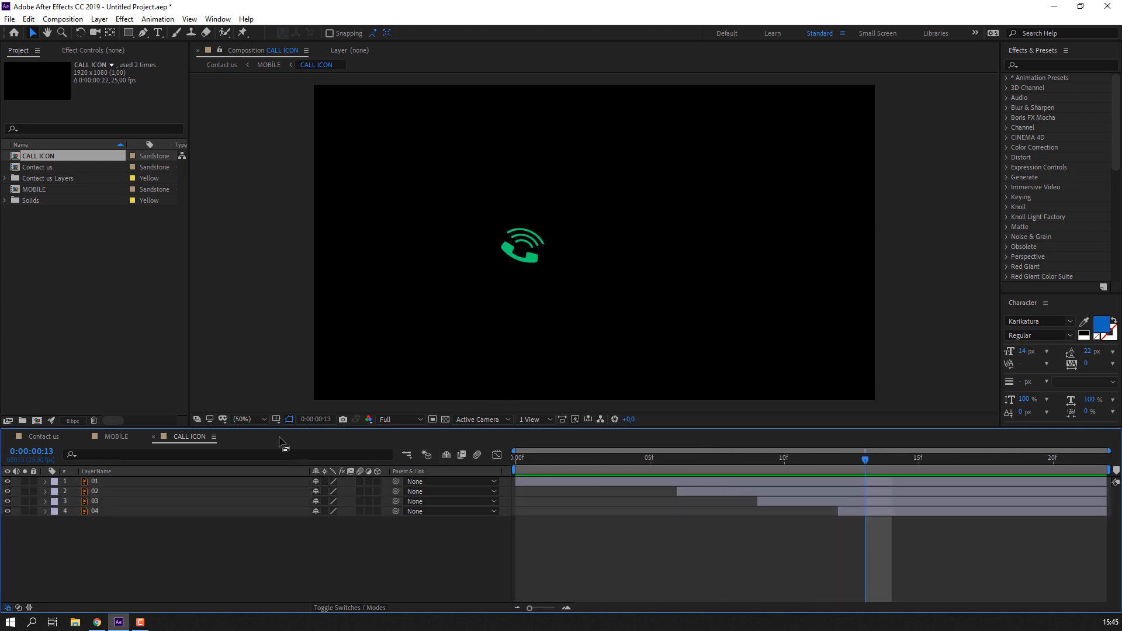
click(153, 436)
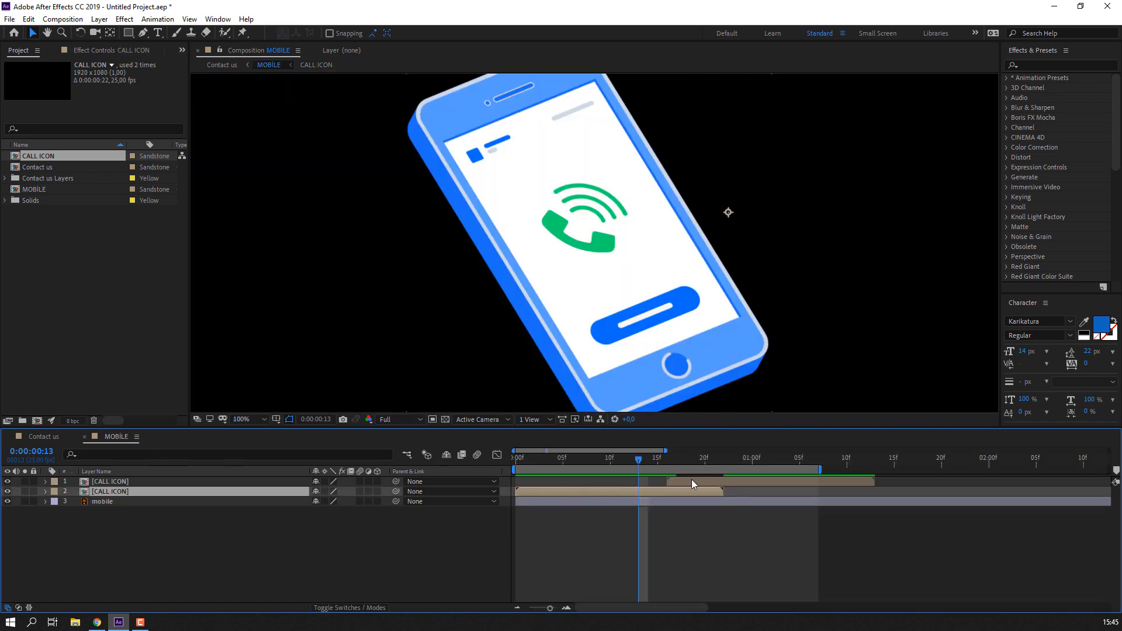
- Start the second CALL ICON after the first ends and widen the work area to cover both
drag(692, 483, 748, 482)
drag(819, 469, 933, 470)
key(space)
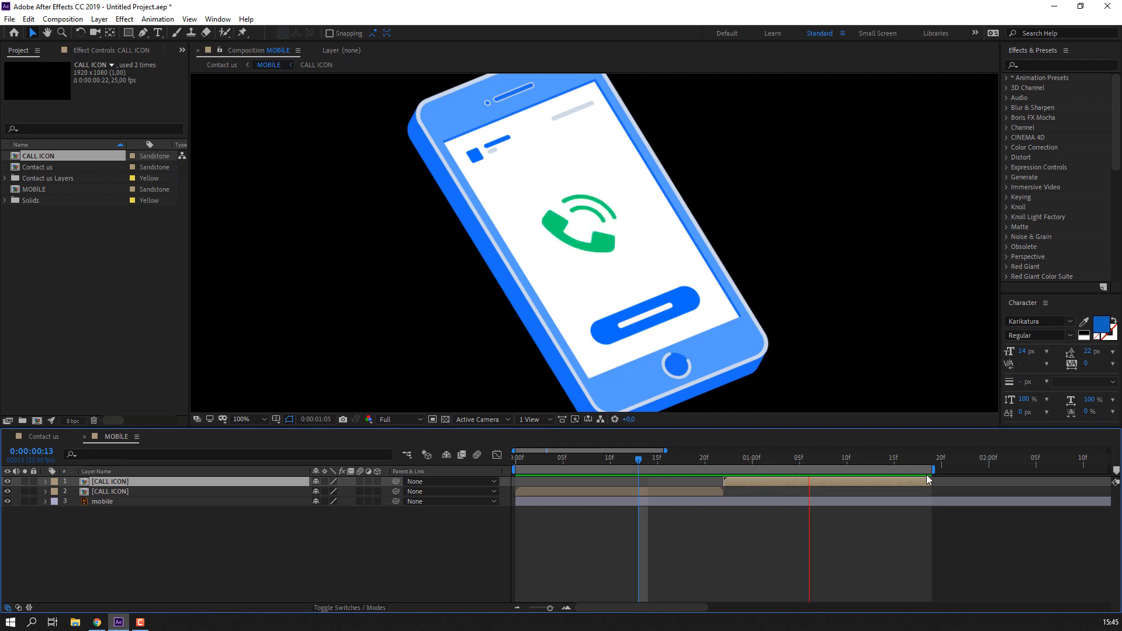
click(780, 542)
scroll(788, 544, down, 4)
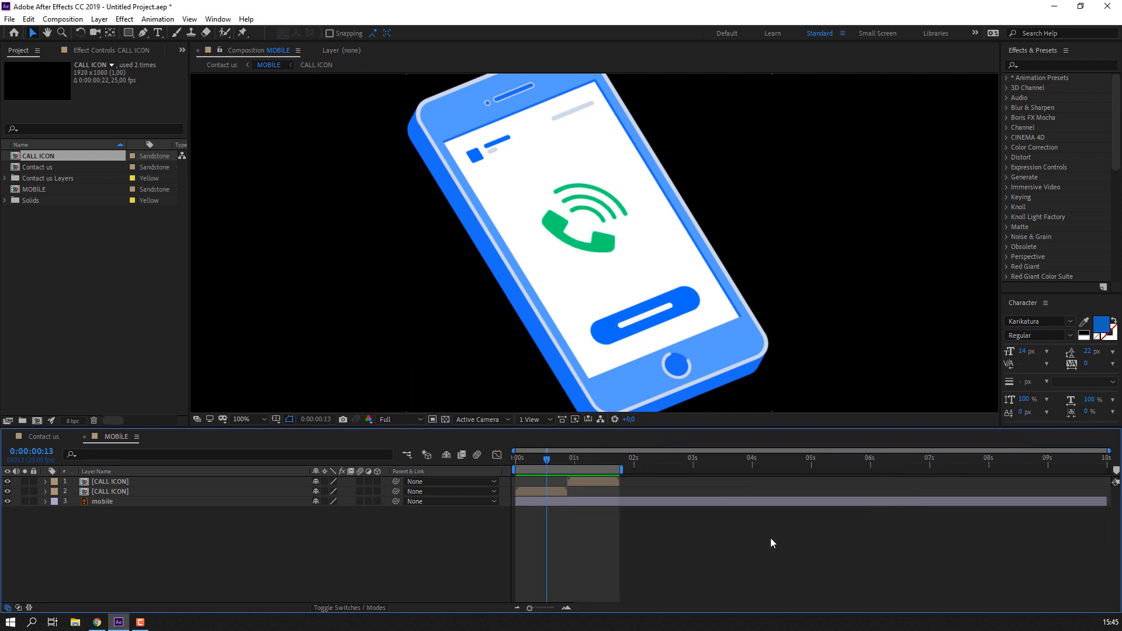
click(811, 459)
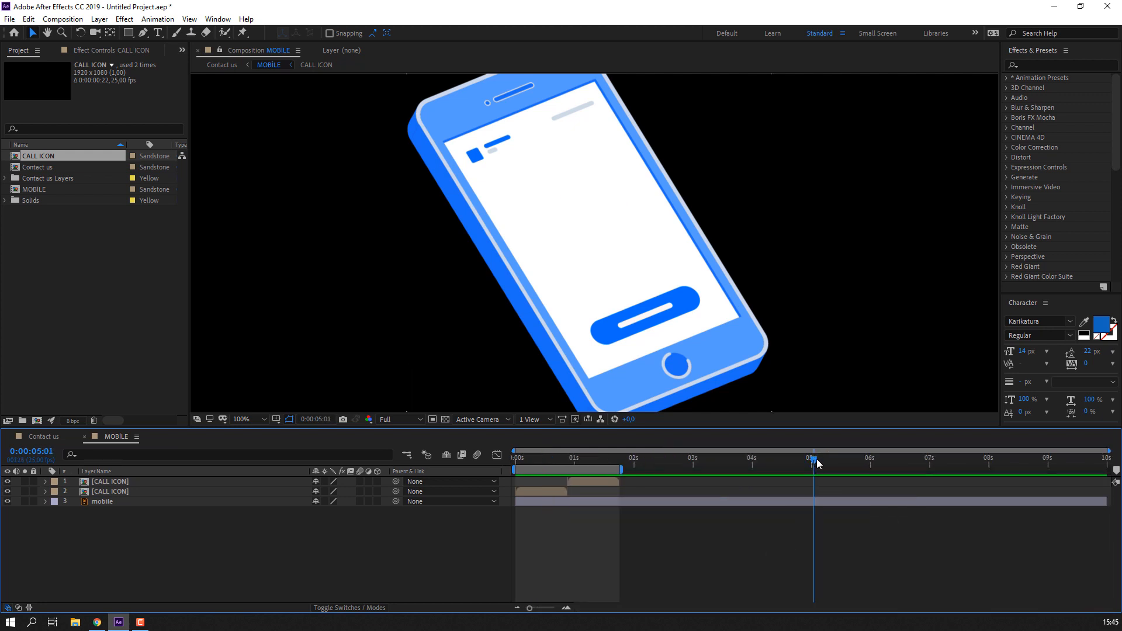
- Duplicate CALL ICON into back-to-back copies and extend the work area to 0:00:05:07
click(593, 482)
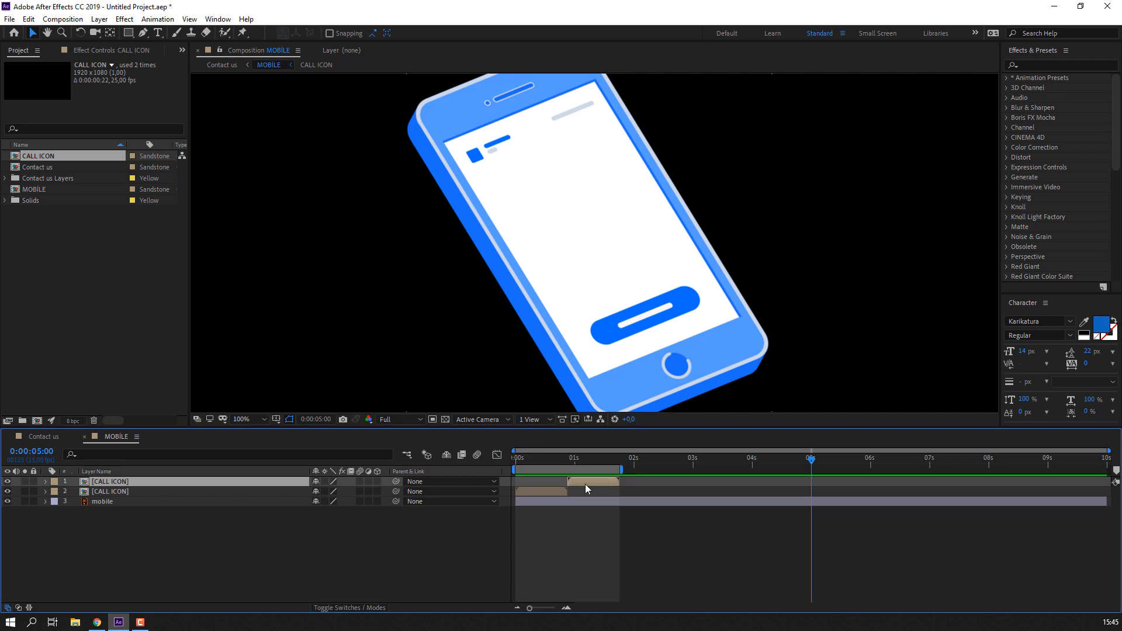
key(ctrl+d)
drag(585, 484, 790, 484)
key(ctrl+d)
key(ctrl+d)
key(ctrl+d)
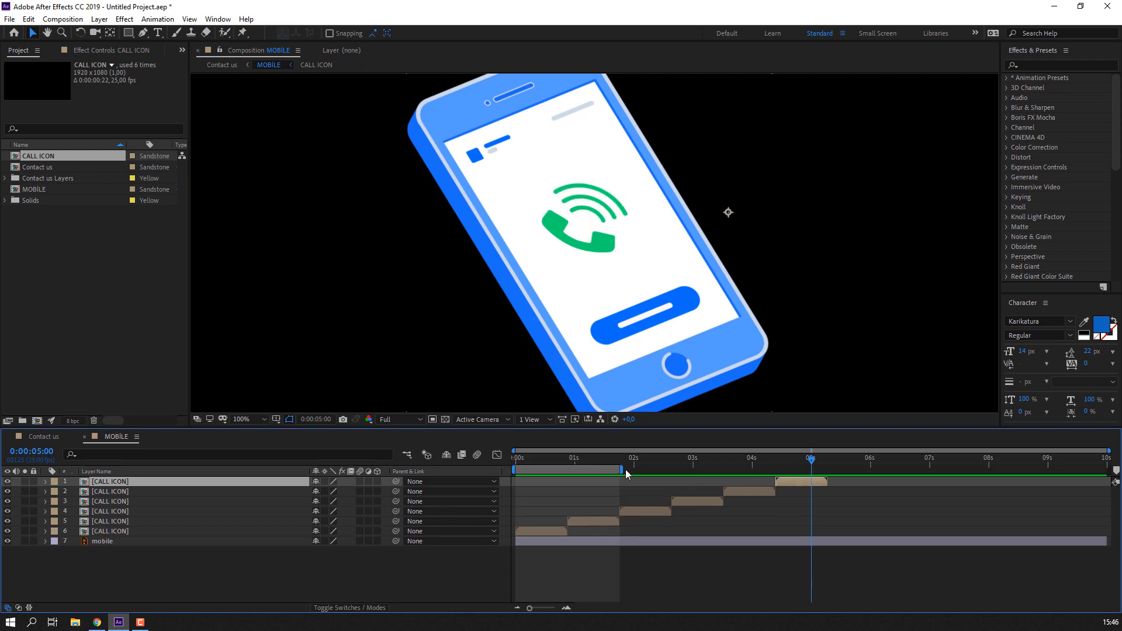
drag(622, 470, 626, 469)
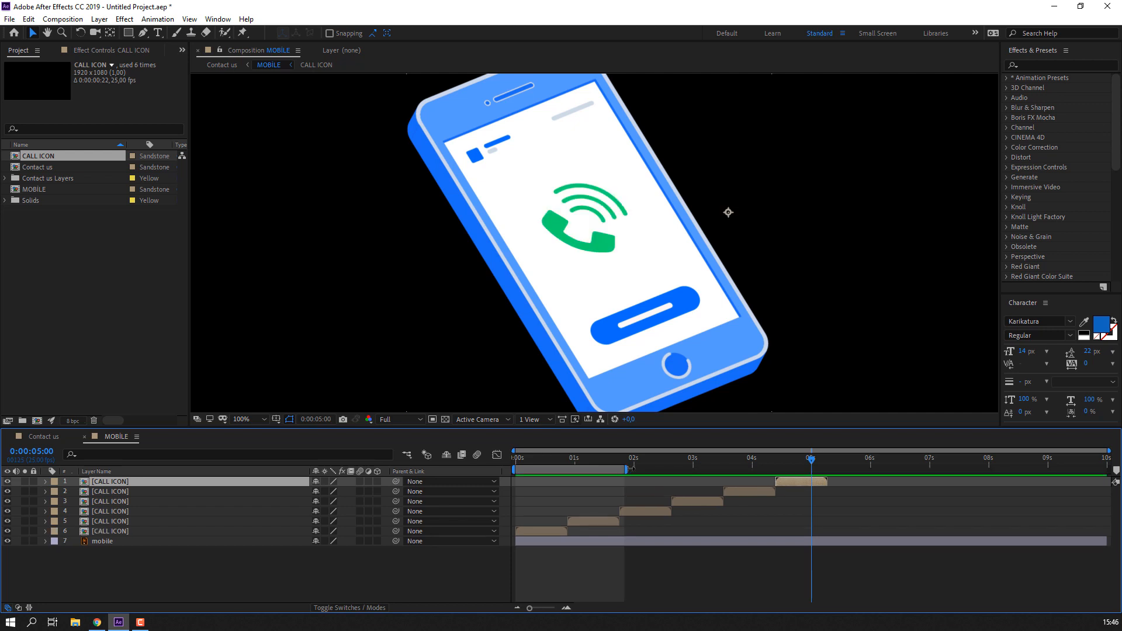
drag(630, 467, 834, 462)
click(826, 461)
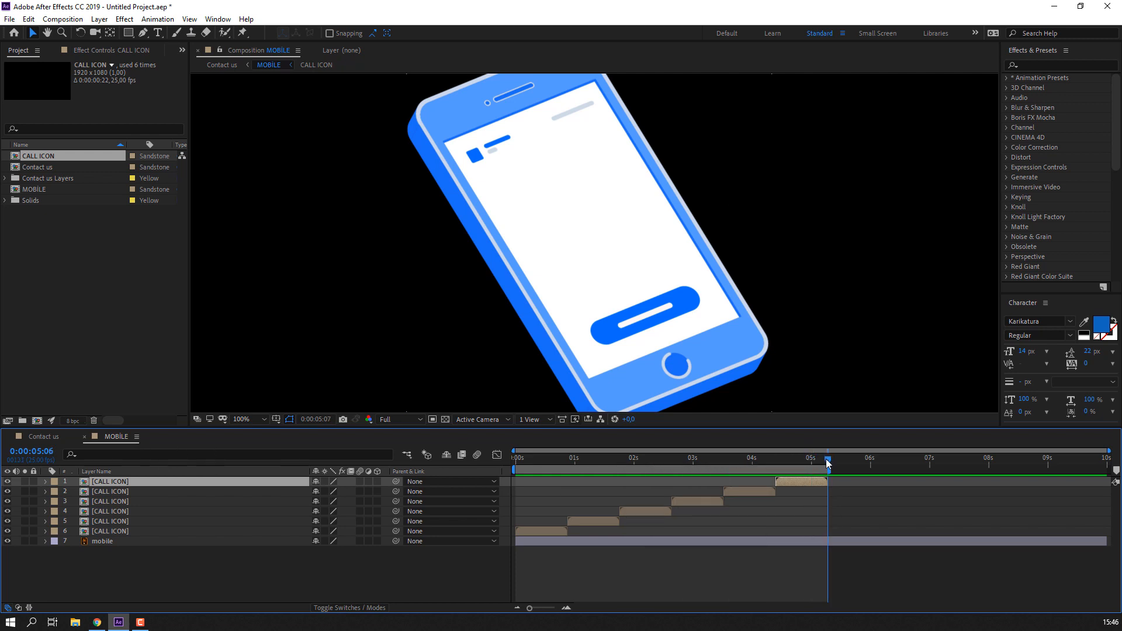
key(Page_Down)
click(46, 440)
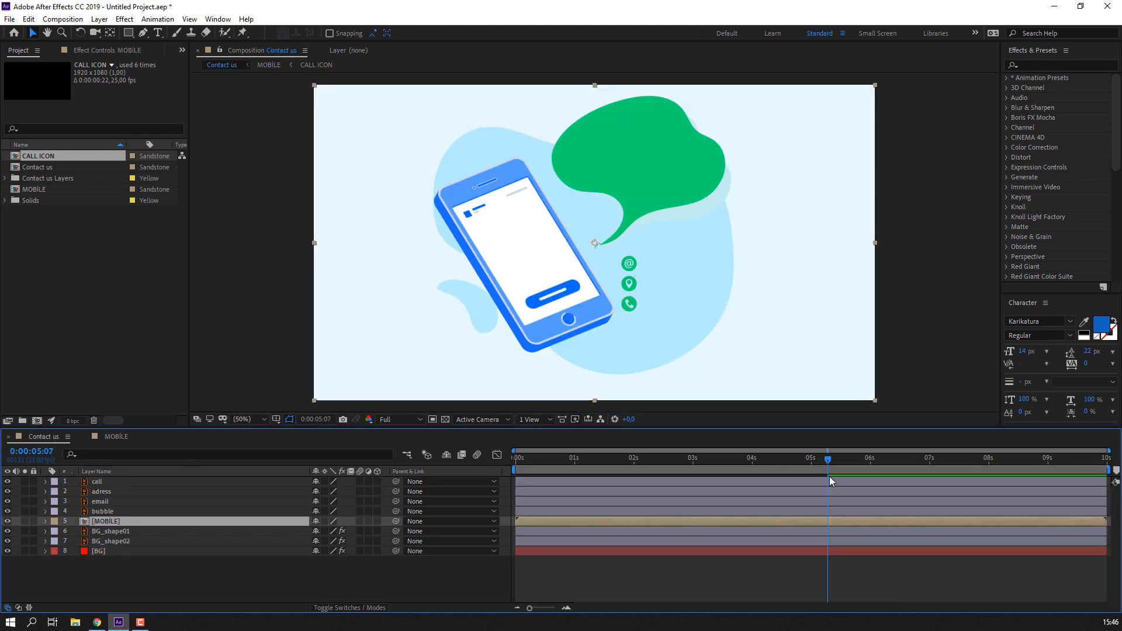
- End Contact us's work area at 0:00:05:07 and apply the Wiggle - position preset to MOBILE
key(n)
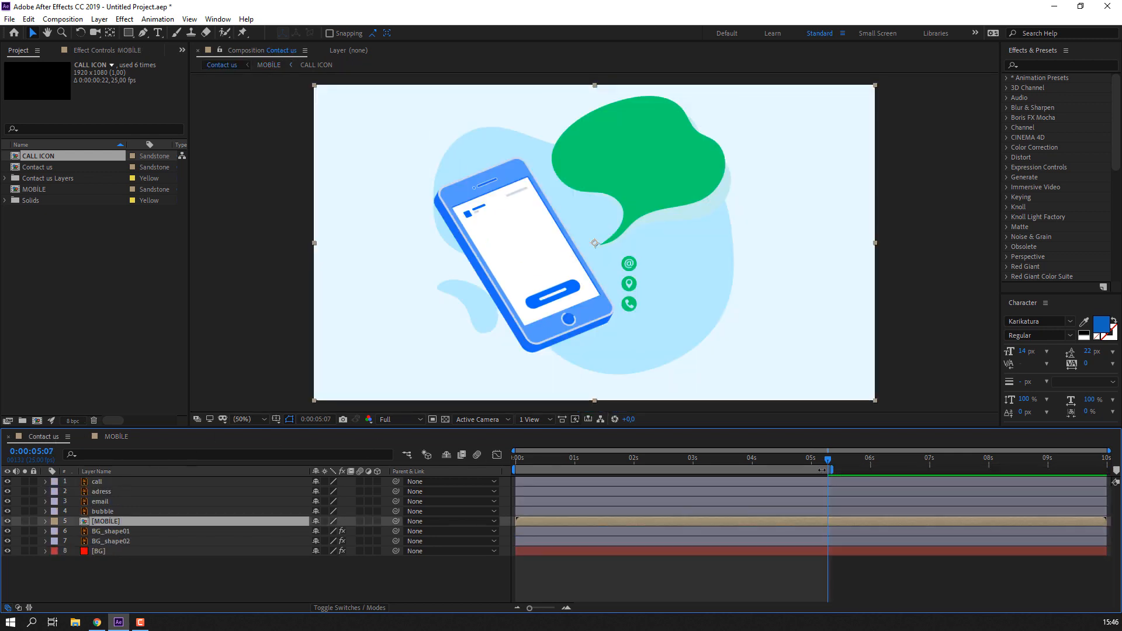
drag(827, 459, 454, 460)
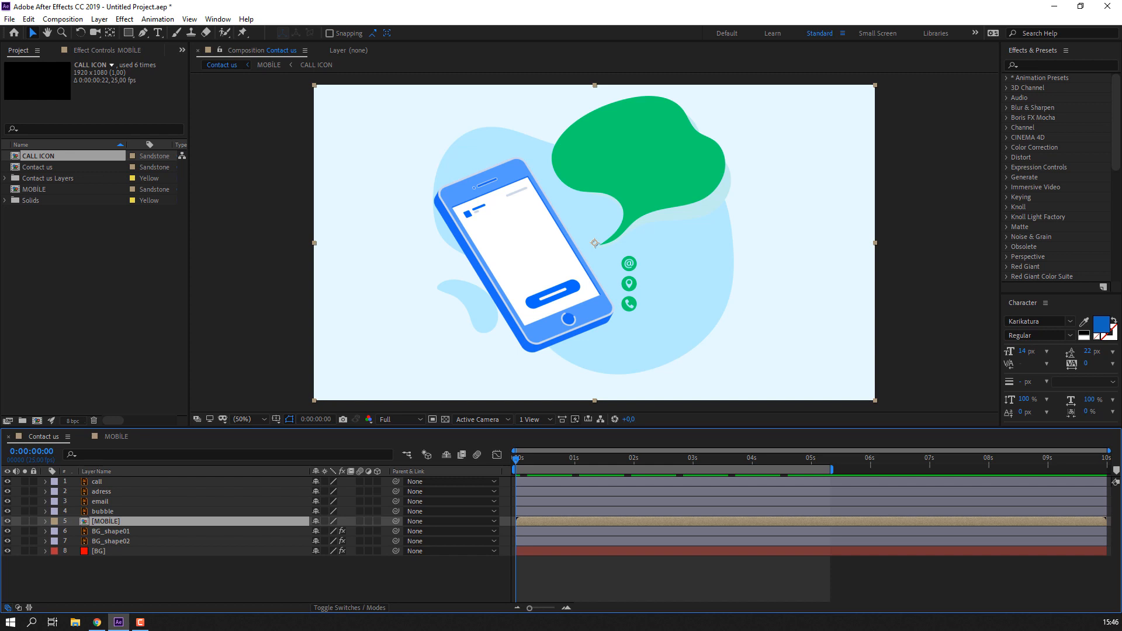
click(1052, 65)
text(w)
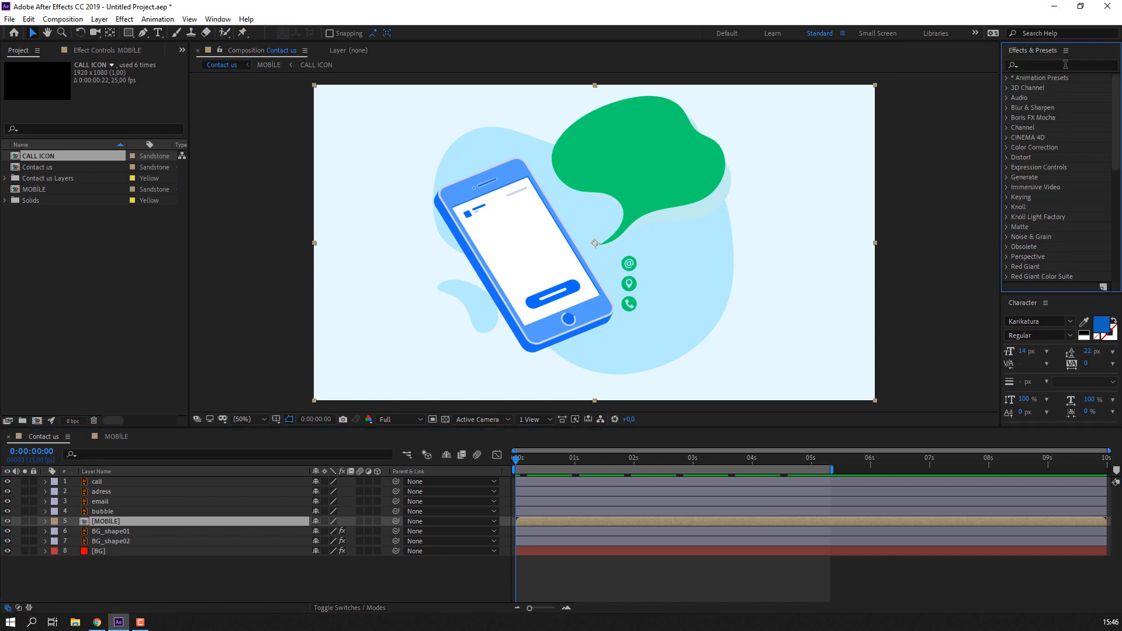
text(iggle)
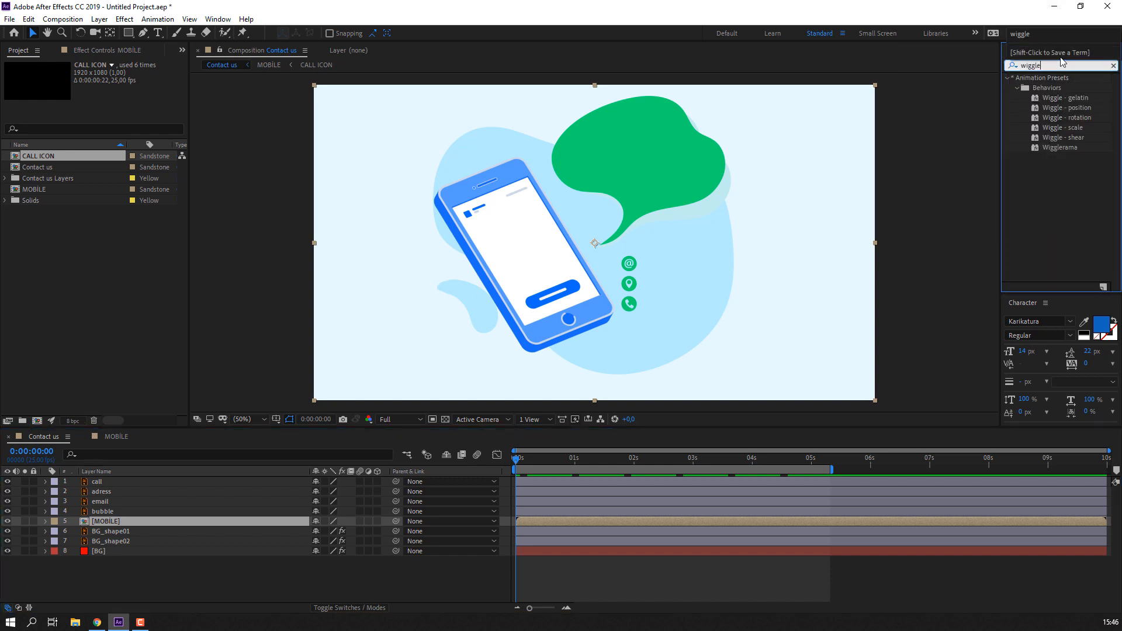
drag(1061, 104, 115, 521)
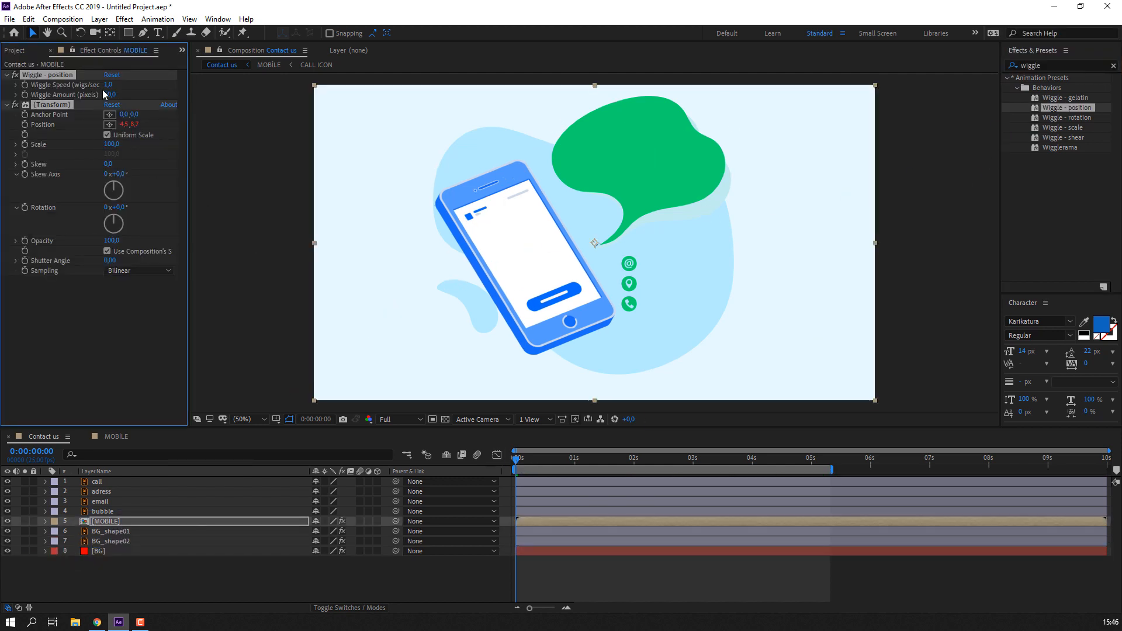
click(695, 582)
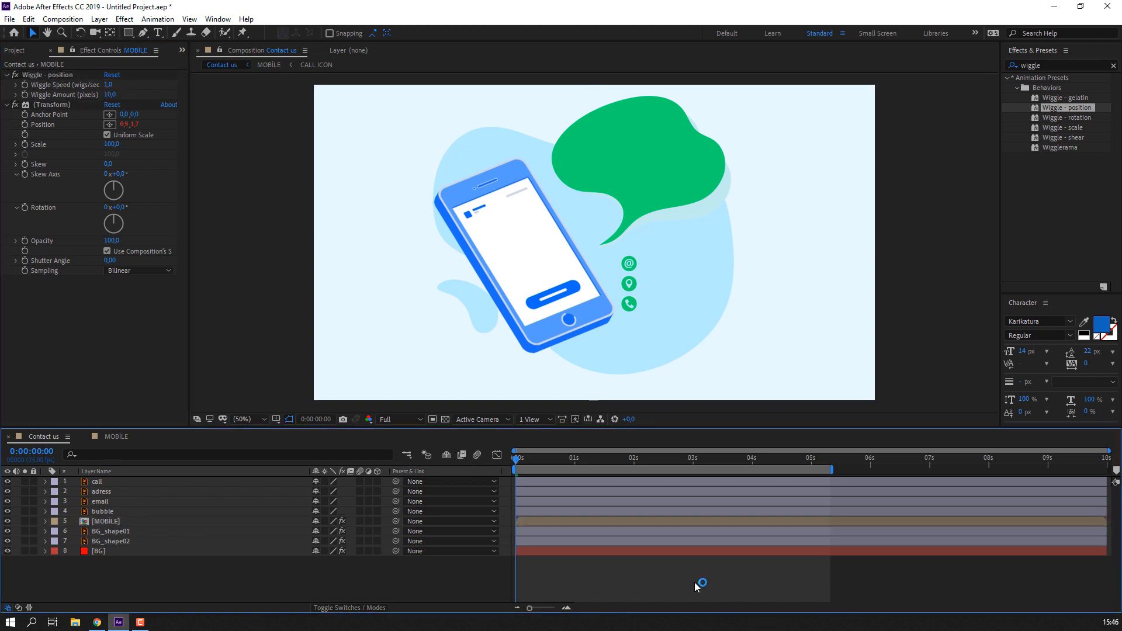
key(space)
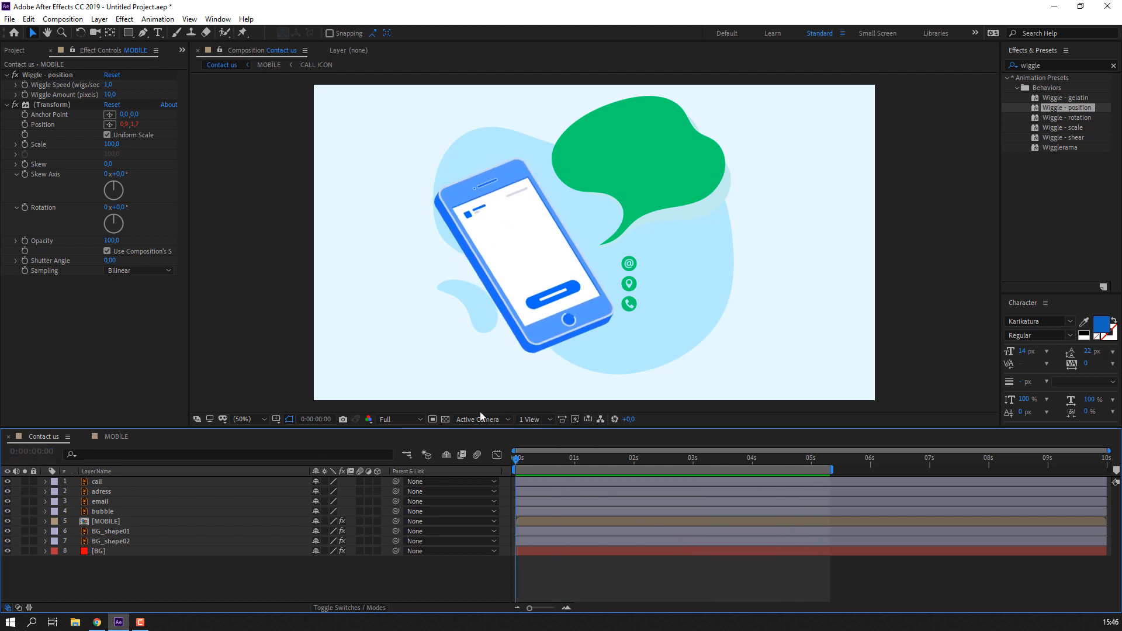
- Add Wave Warp to BG_shape01, widen its waves to 168, and preview the background
click(119, 533)
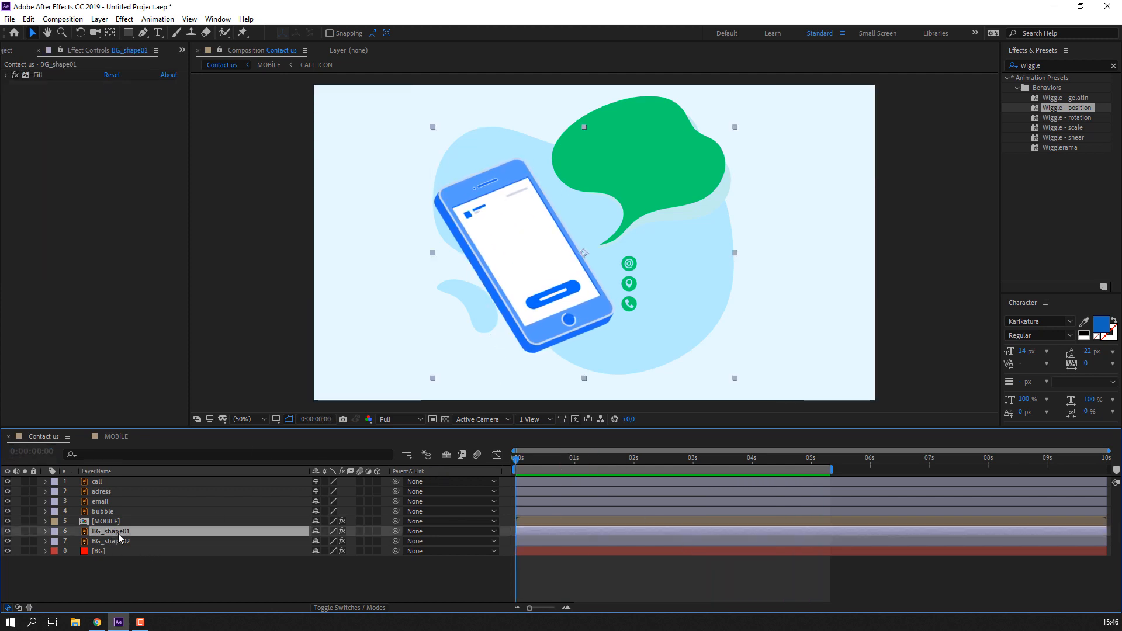
click(1055, 61)
text(wave)
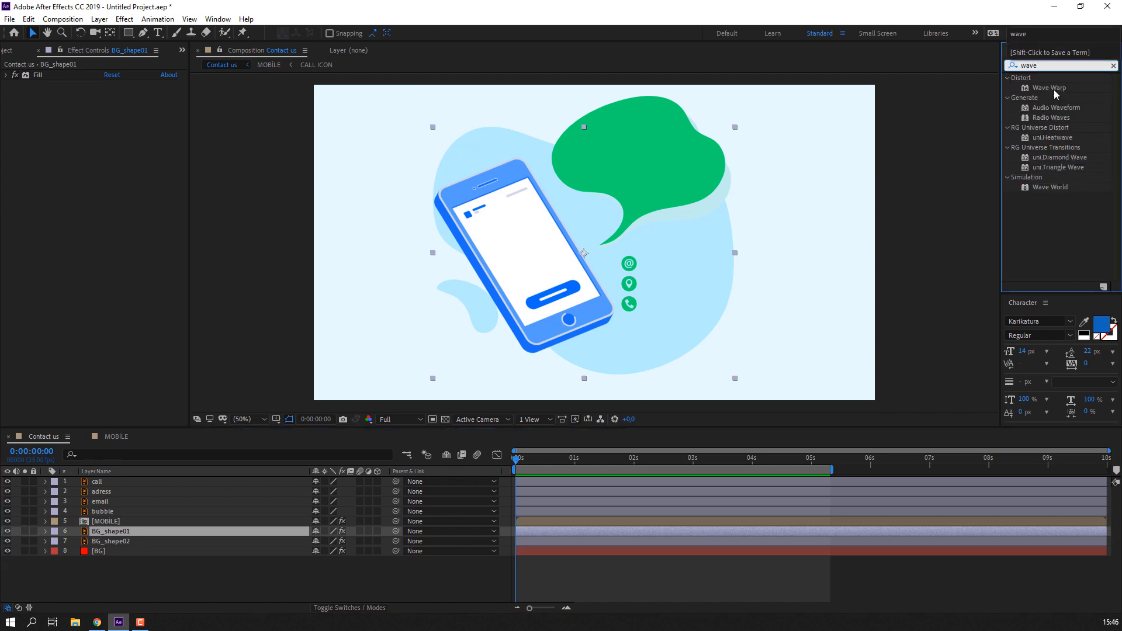
mouse_move(1055, 87)
mouse_down()
mouse_move(282, 544)
mouse_move(155, 530)
mouse_up()
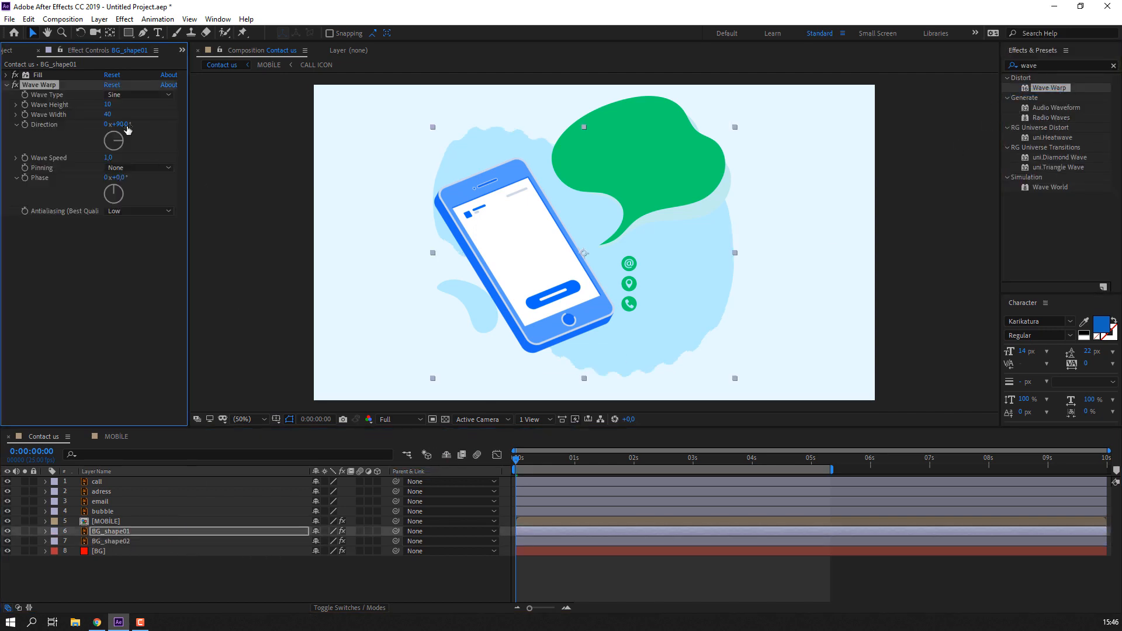
mouse_move(106, 114)
mouse_down()
mouse_move(515, 132)
mouse_move(804, 112)
mouse_up()
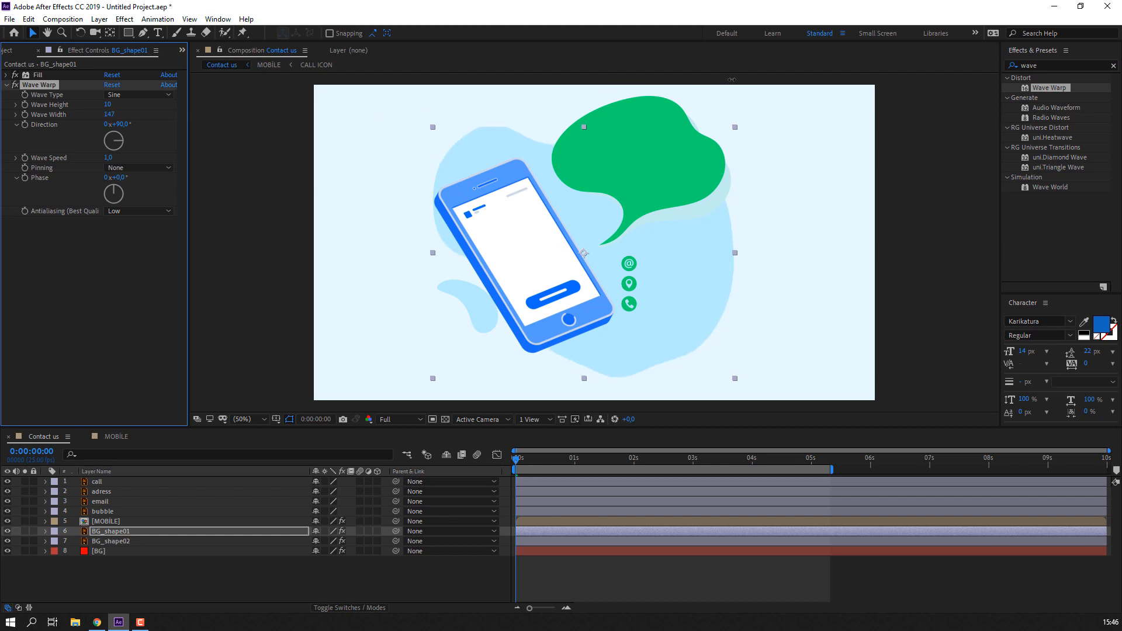
key(space)
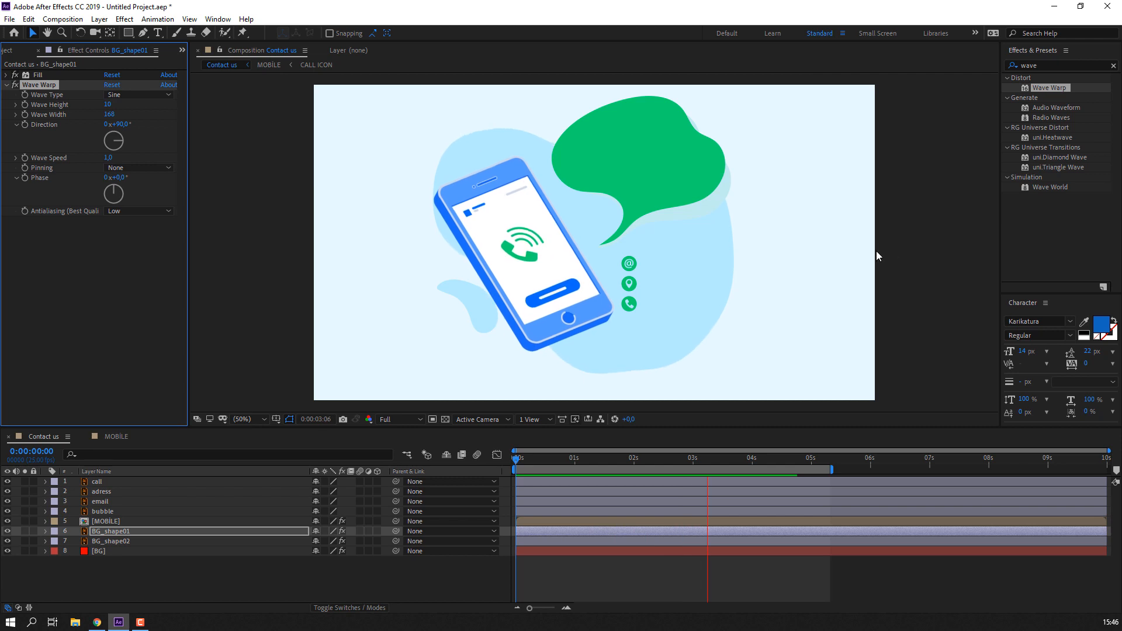
key(space)
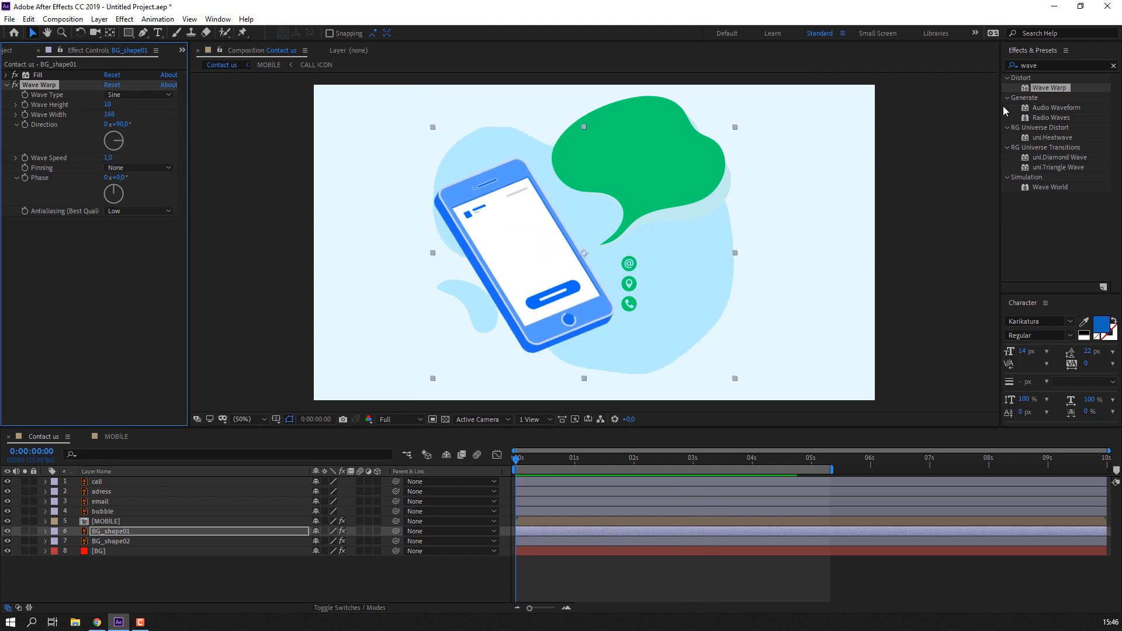
click(6, 85)
- Copy BG_shape01's Wave Warp effect and paste it onto BG_shape02
click(28, 19)
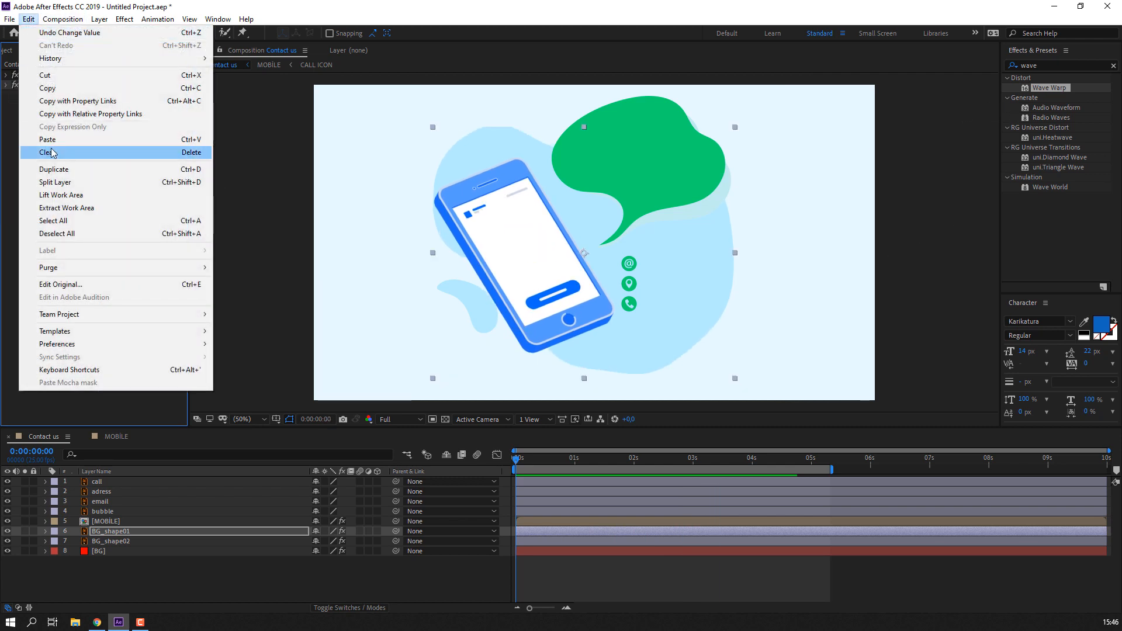
click(47, 88)
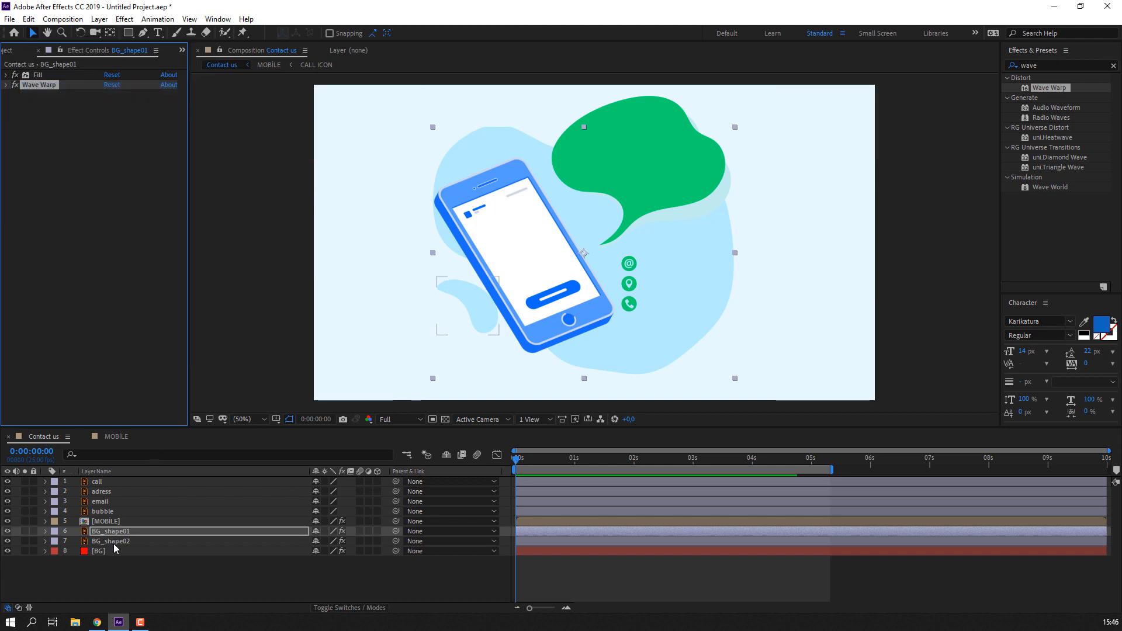
click(115, 543)
click(28, 18)
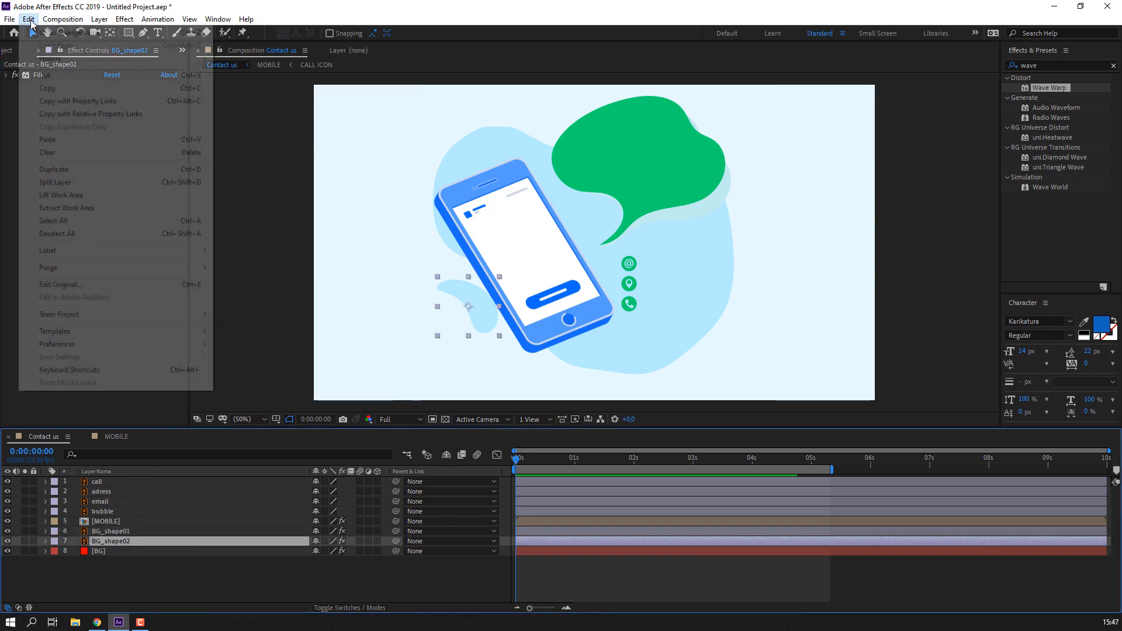
click(47, 140)
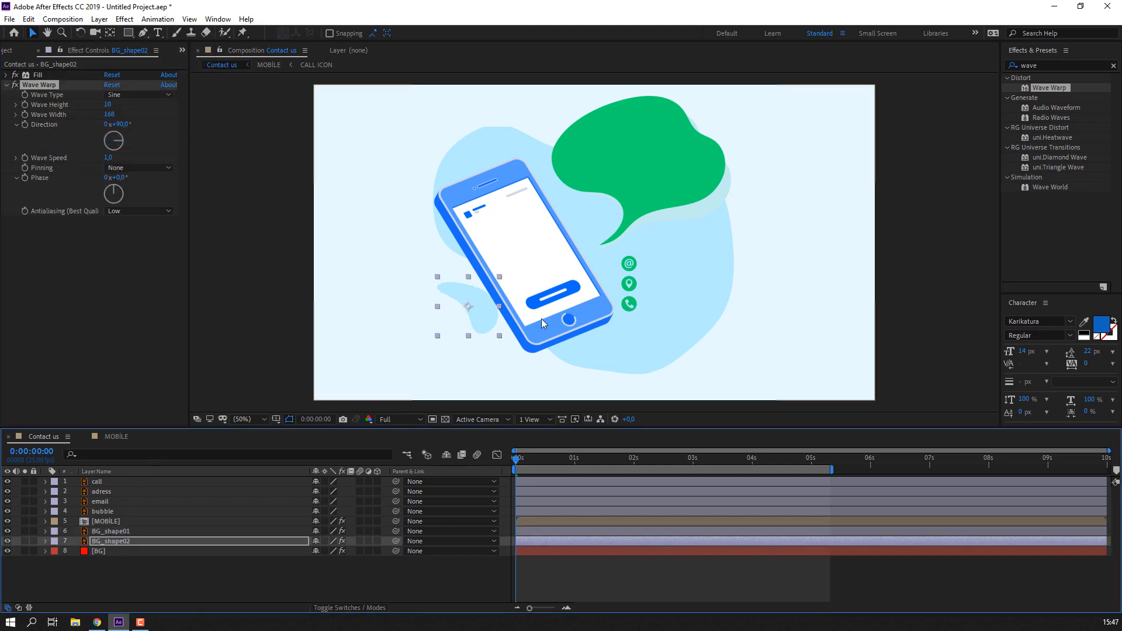
click(591, 573)
key(space)
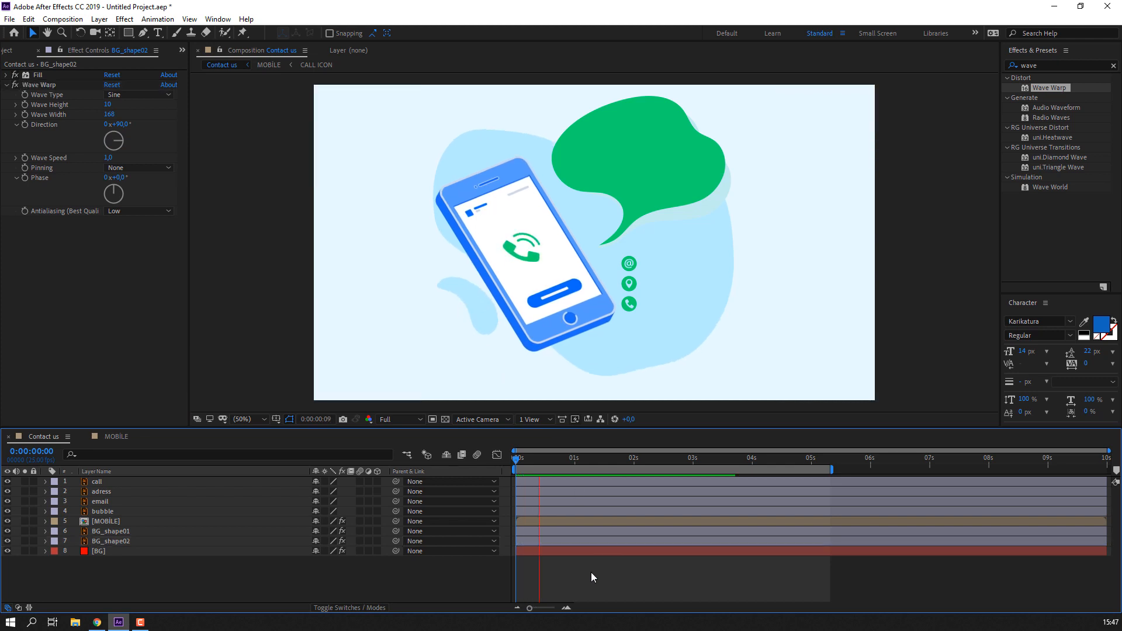
- Set BG_shape02's Wave Warp direction to 45° and wave speed to 0,5
click(135, 532)
click(139, 541)
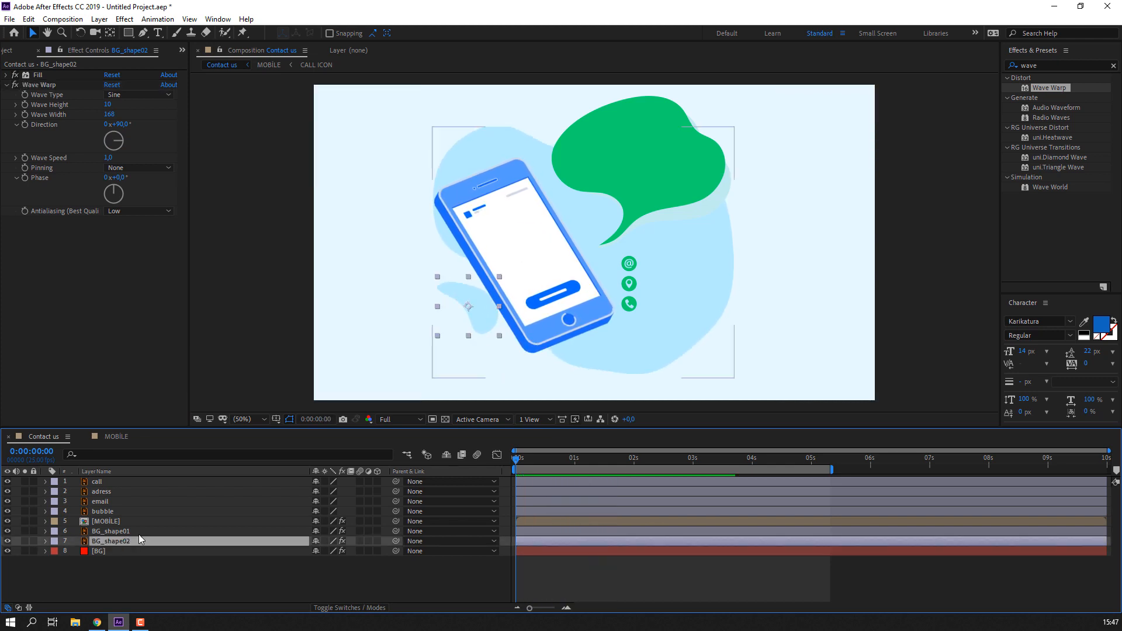
click(122, 124)
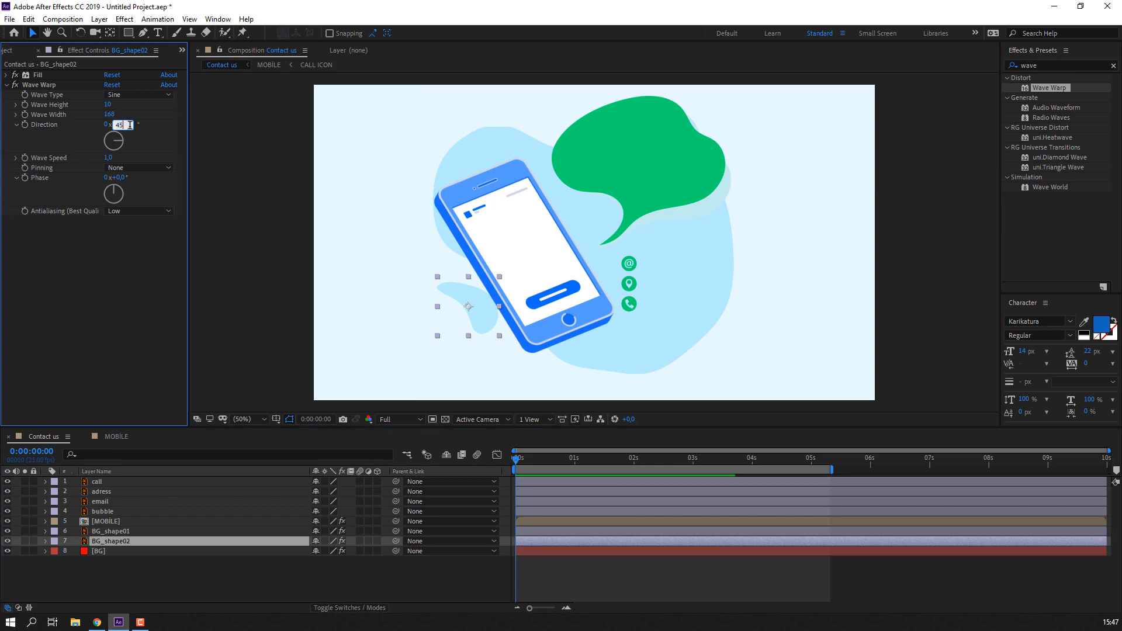
text(45)
key(Return)
key(space)
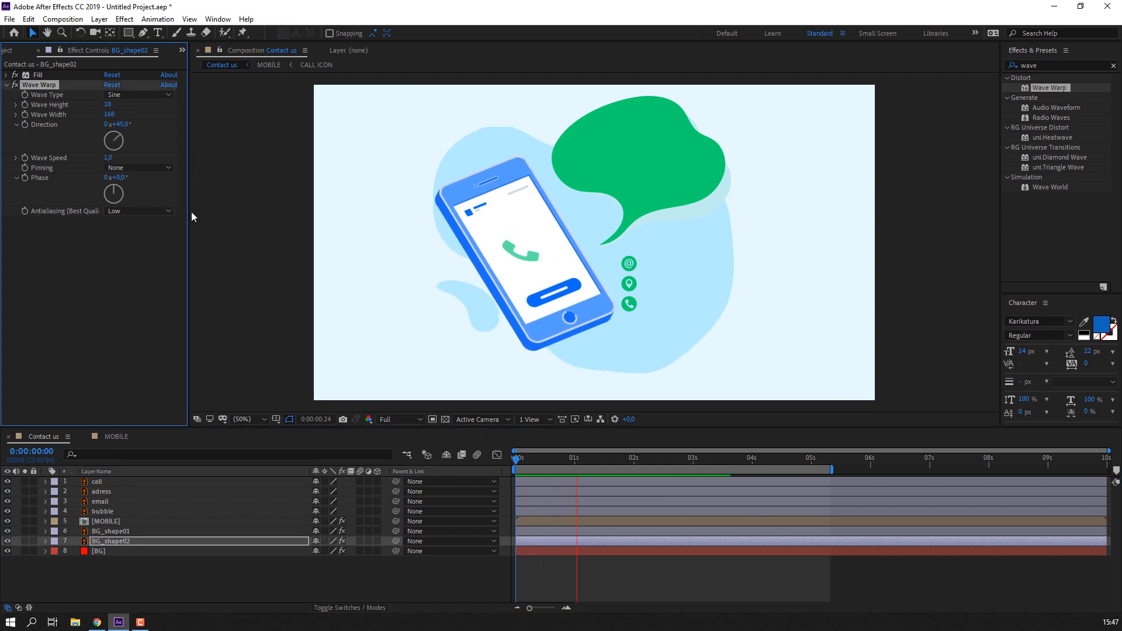
key(space)
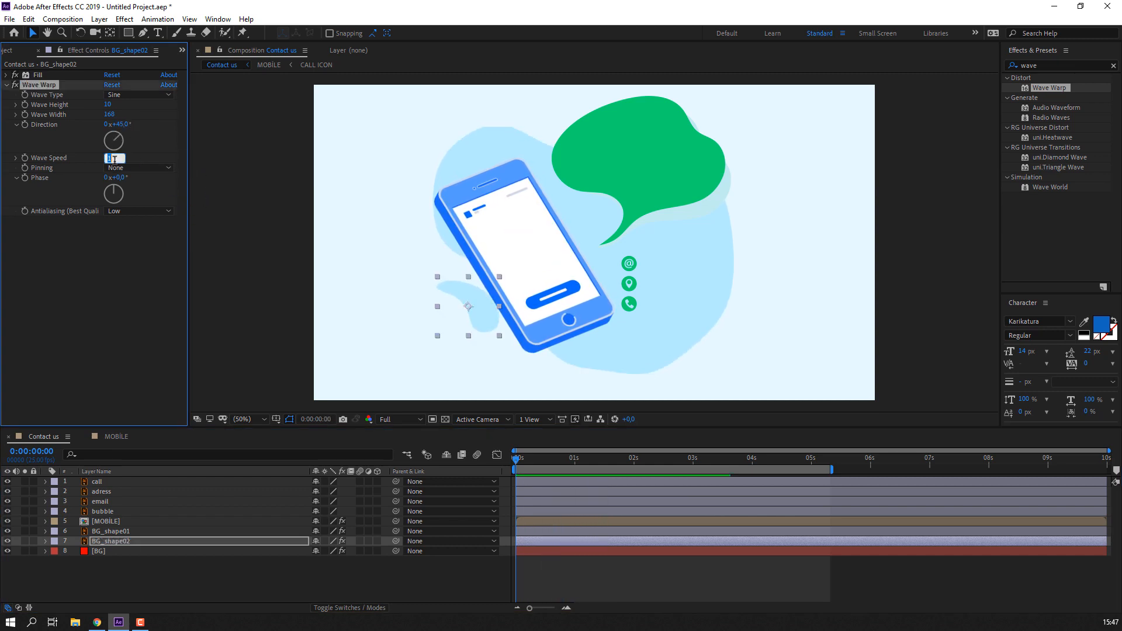
text(0,5)
key(Return)
key(space)
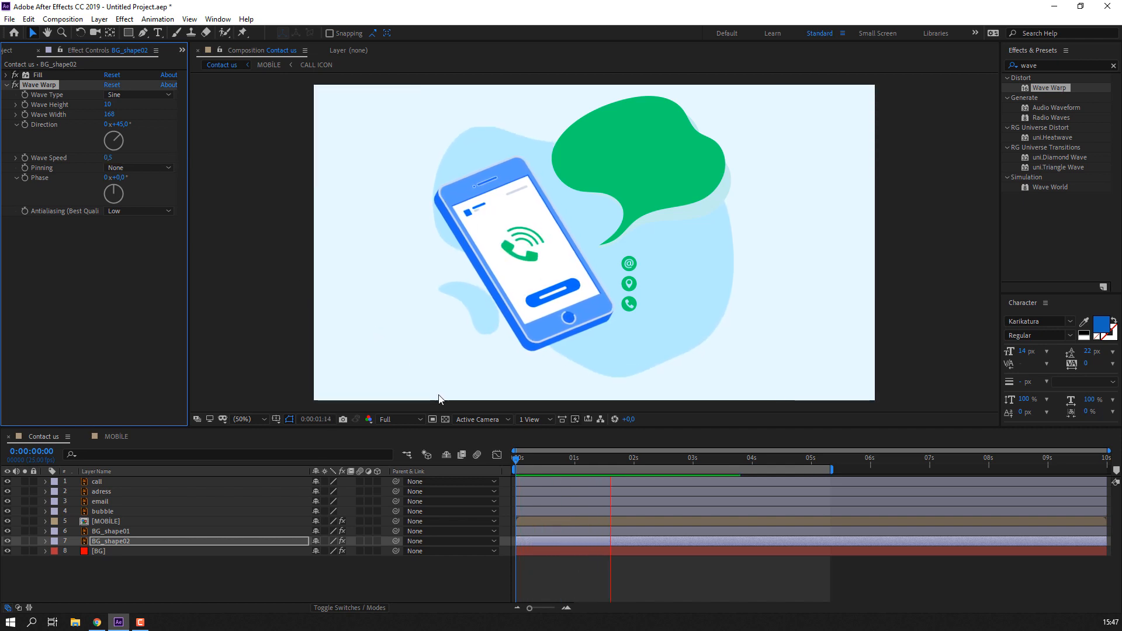
- Move the speech bubble's anchor point down toward its tail
click(516, 461)
click(664, 125)
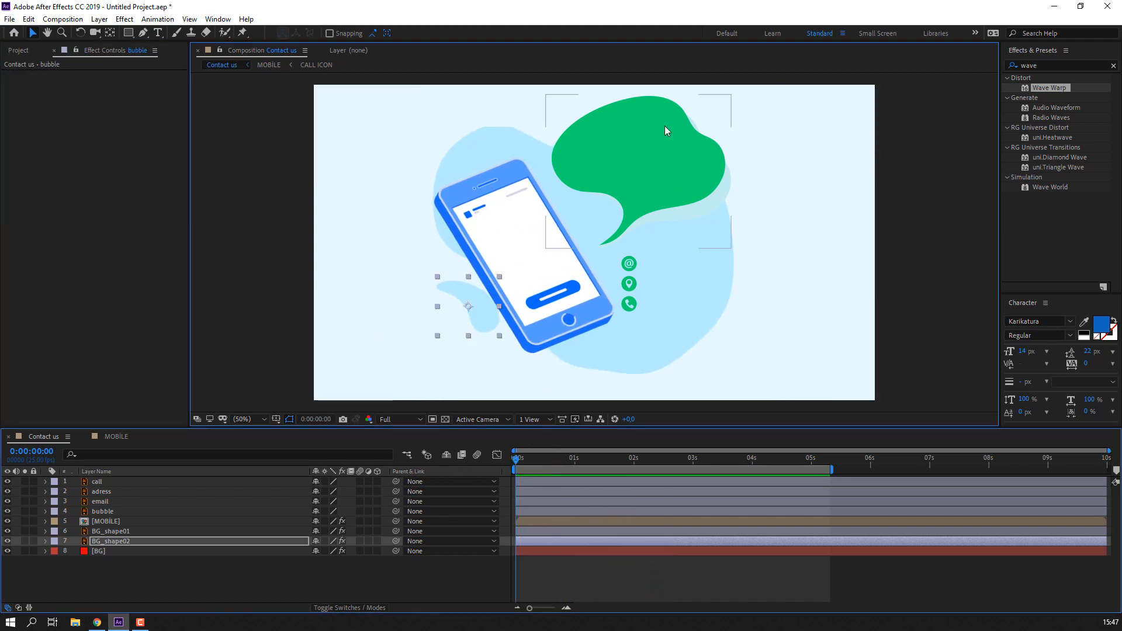
click(111, 34)
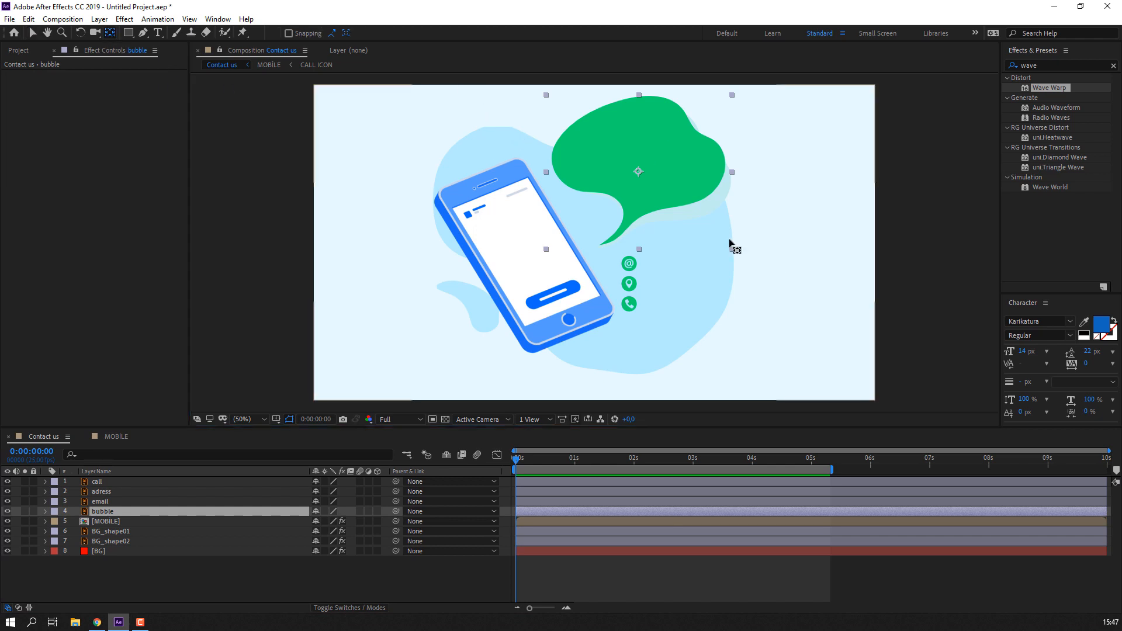
drag(638, 171, 638, 195)
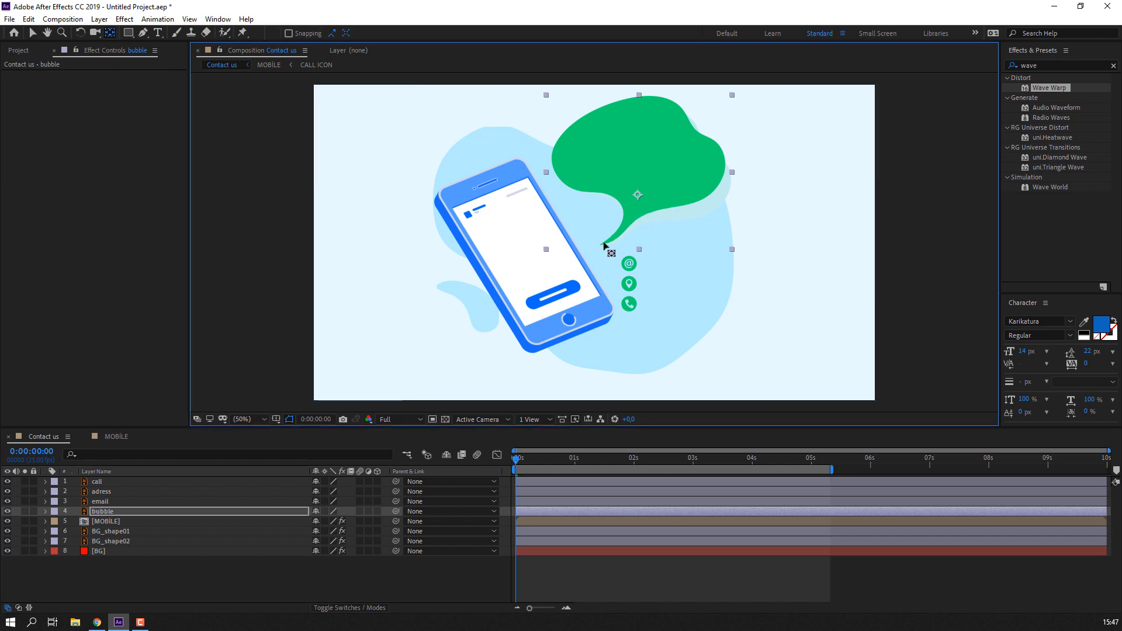
click(33, 33)
- Apply Animation Composer's Overshoot Scale From Anchor Point 2 preset to the bubble
click(218, 19)
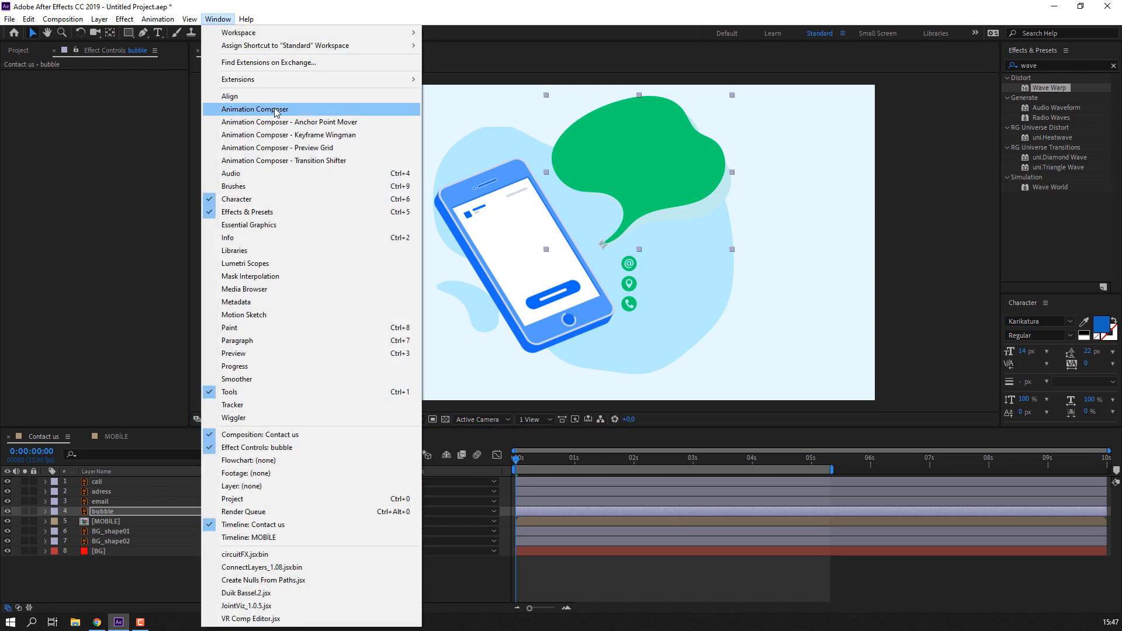
click(276, 110)
drag(298, 151, 275, 154)
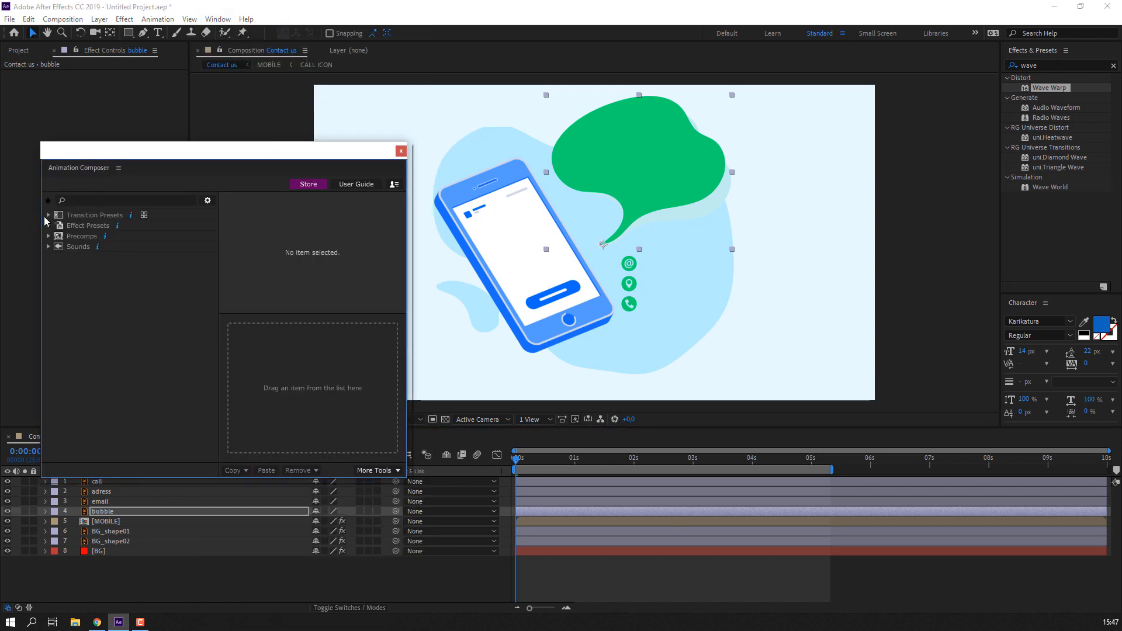
click(47, 216)
click(60, 226)
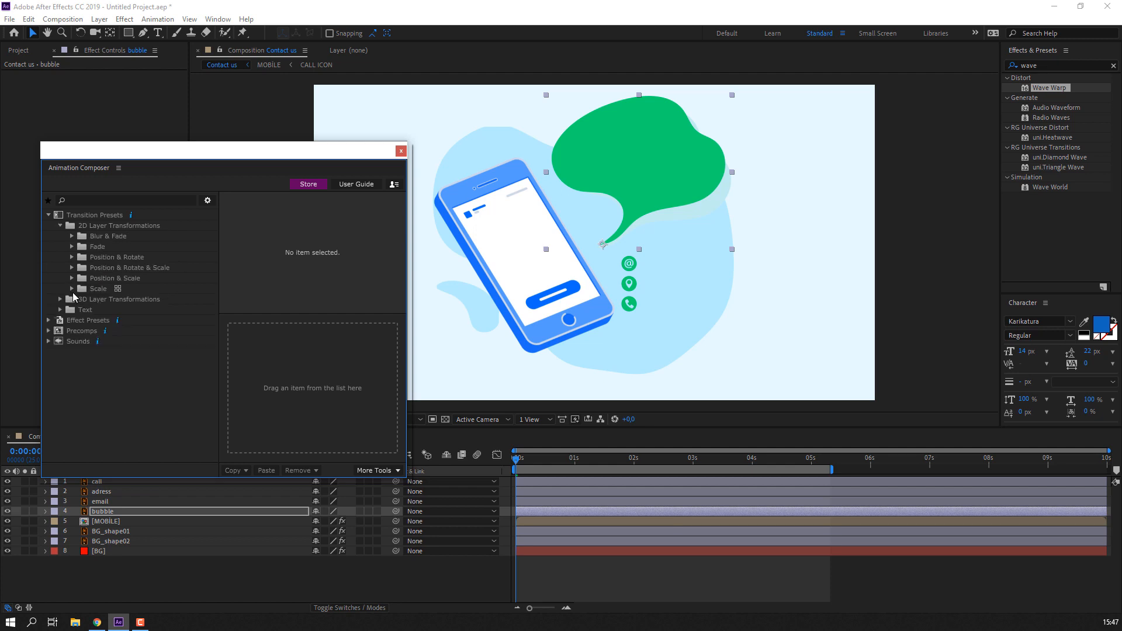
click(72, 289)
click(83, 300)
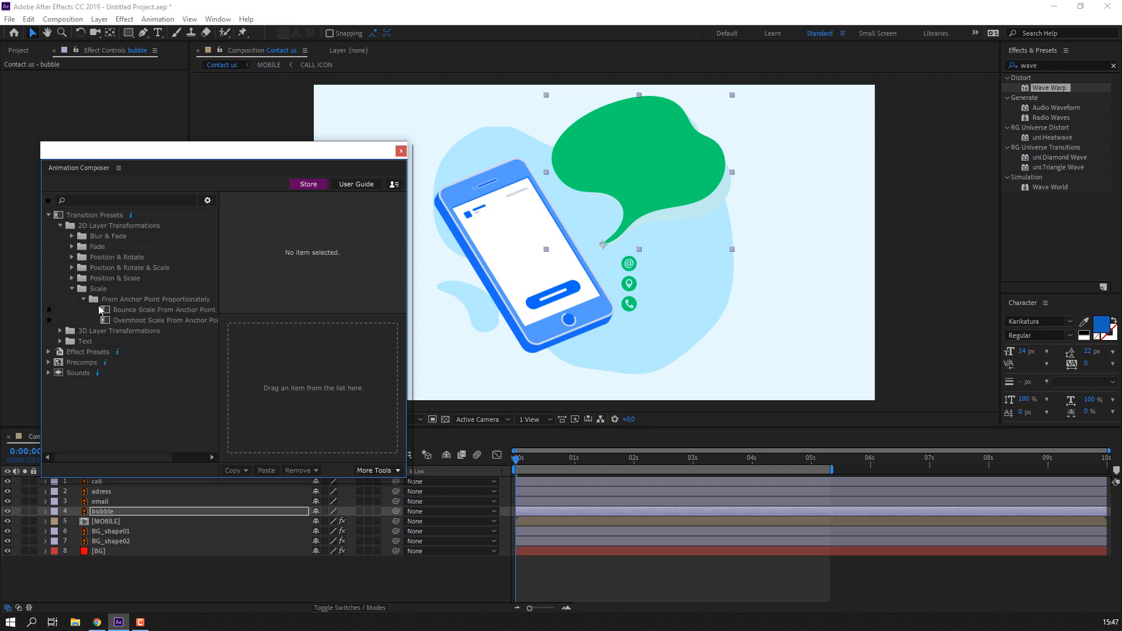
click(128, 321)
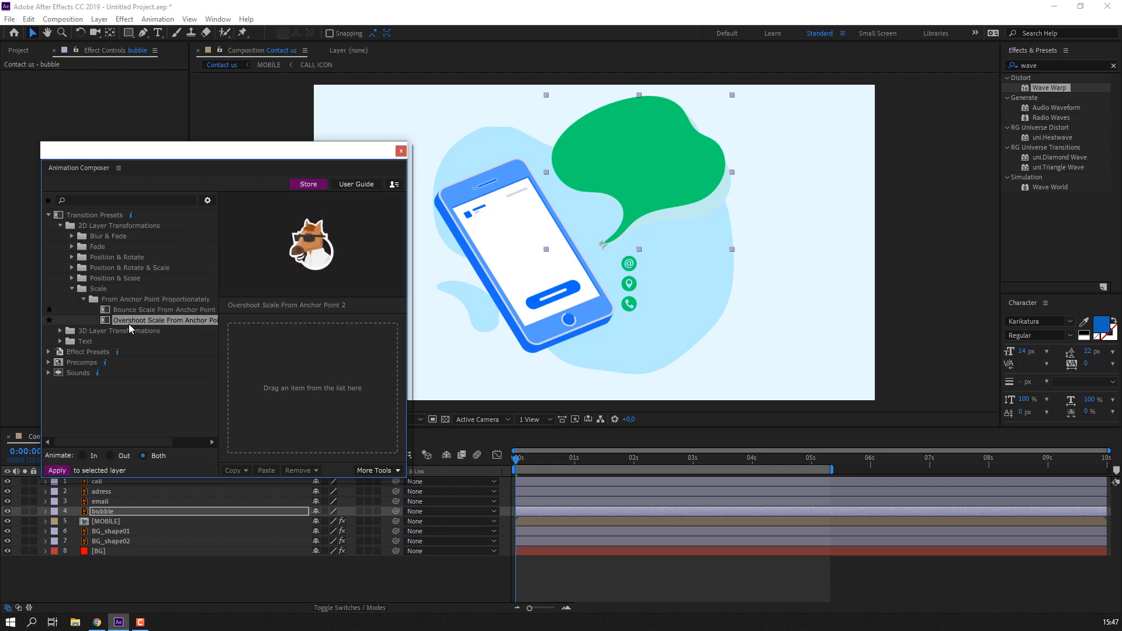
double_click(129, 324)
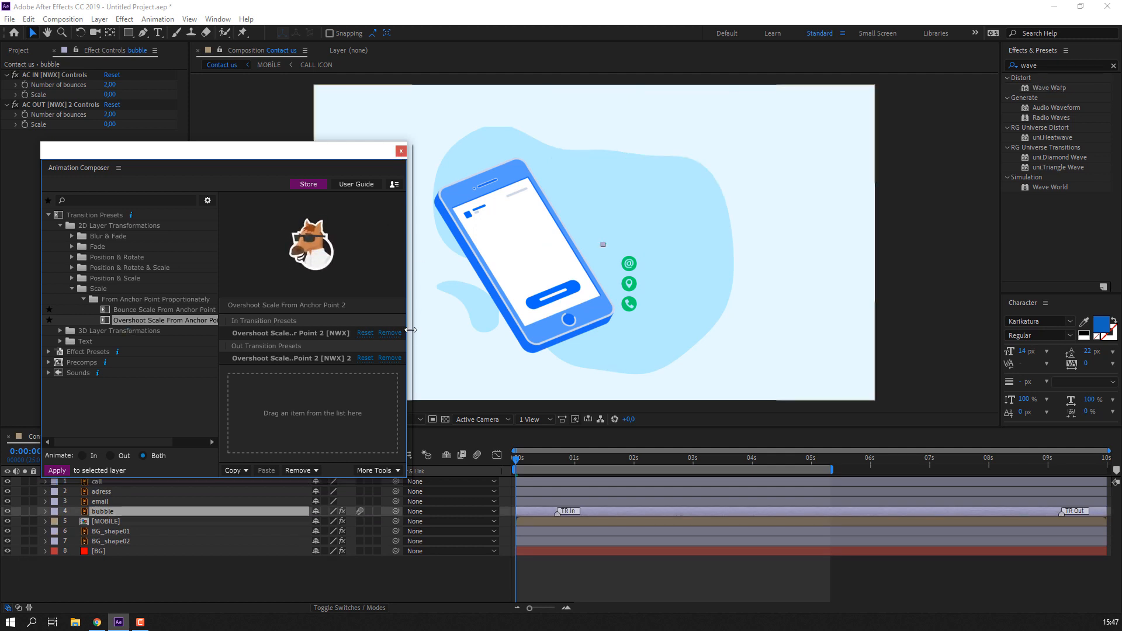
- Remove the bubble's out transition, delay its entrance to about 1 second, and preview
click(390, 358)
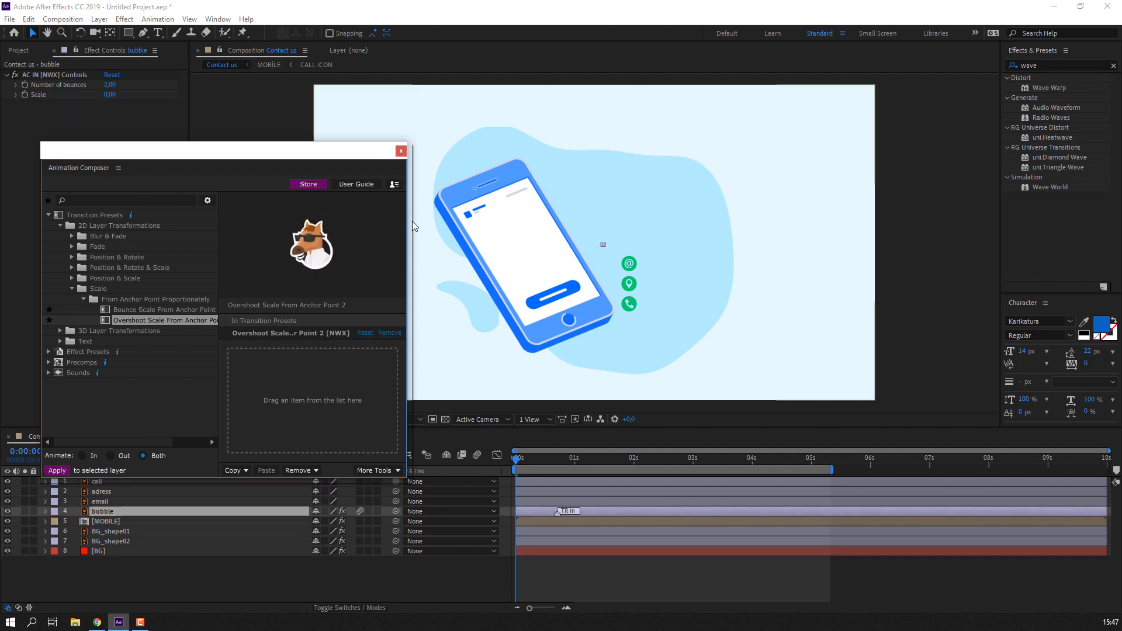
click(401, 151)
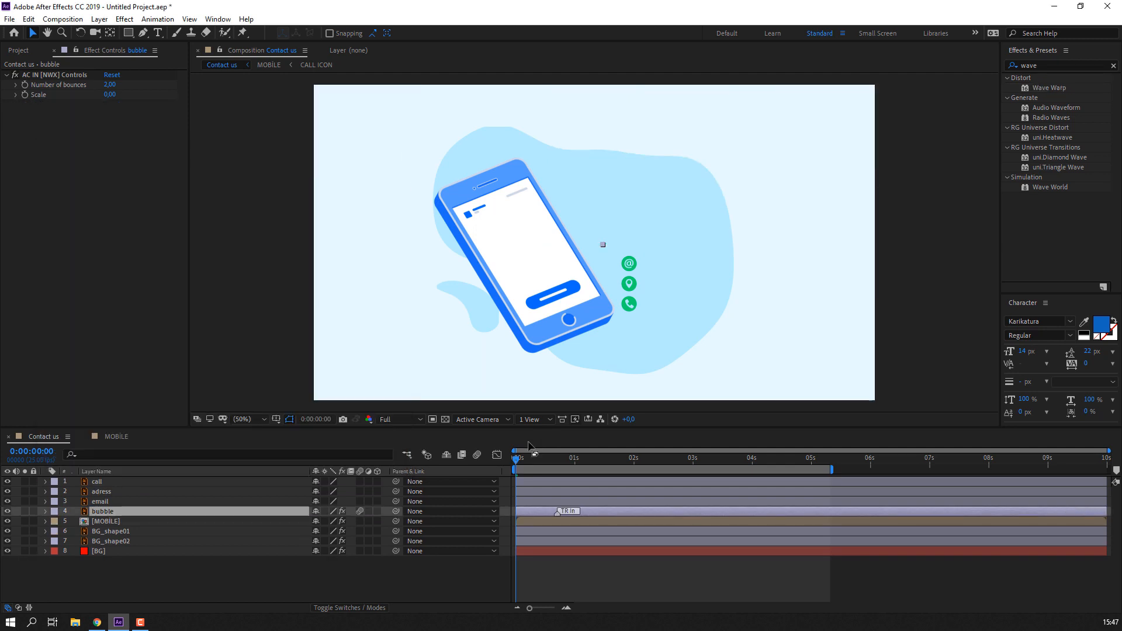
click(559, 518)
drag(557, 515, 577, 547)
click(577, 567)
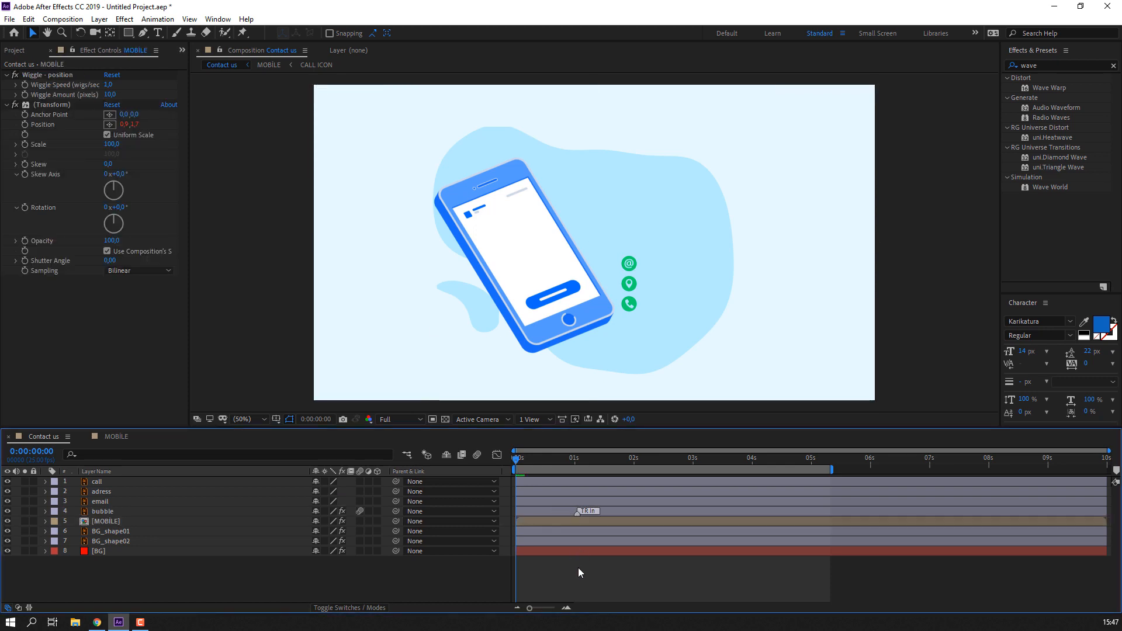
key(space)
key(space)
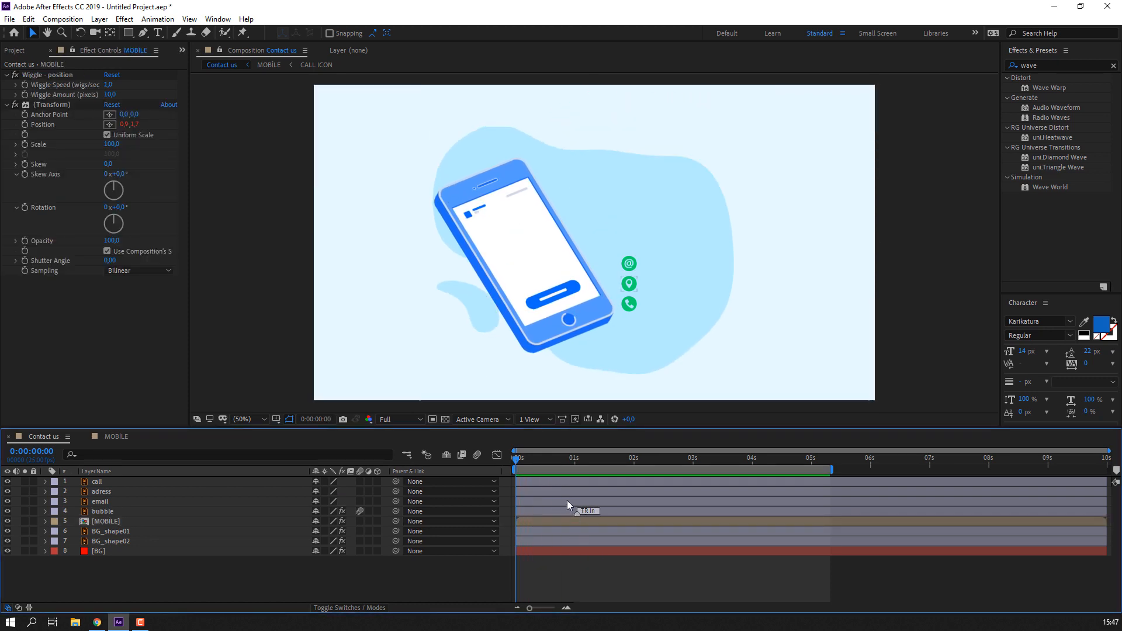
key(space)
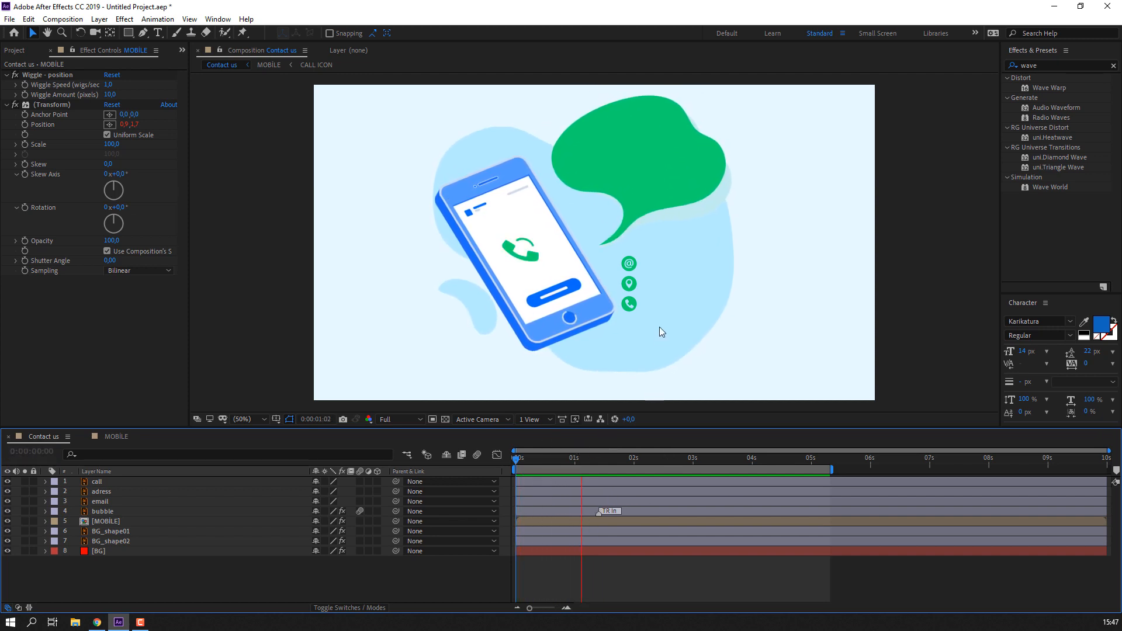
key(space)
drag(516, 459, 603, 460)
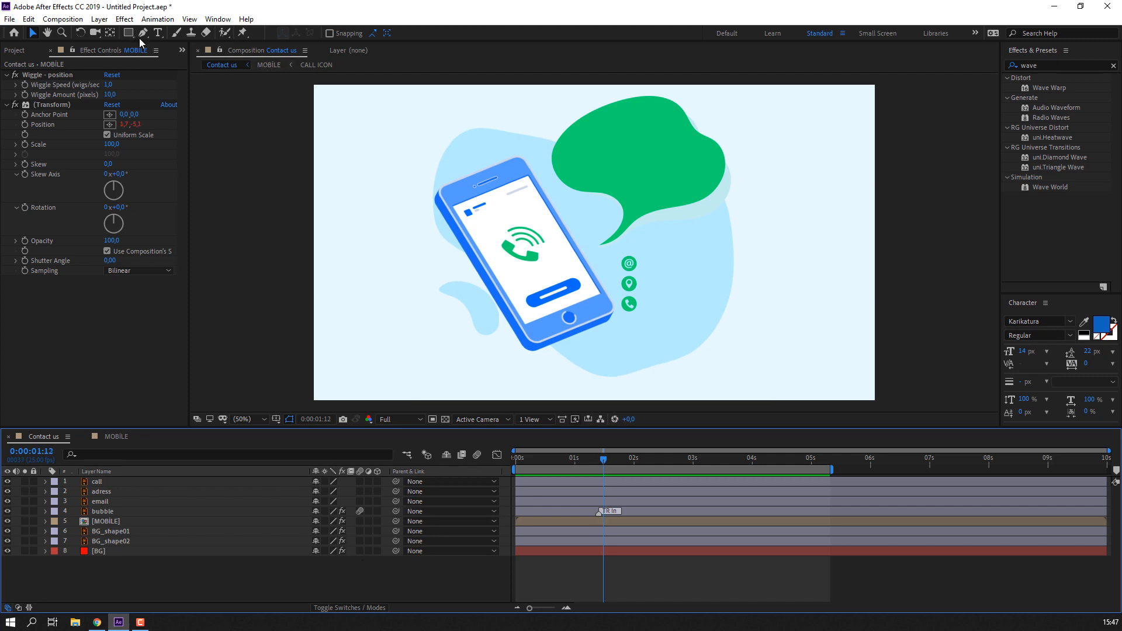
click(158, 33)
scroll(670, 164, up, 1)
- Draw a text box over the green bubble with CONTACT US text at 78 px
drag(674, 153, 567, 283)
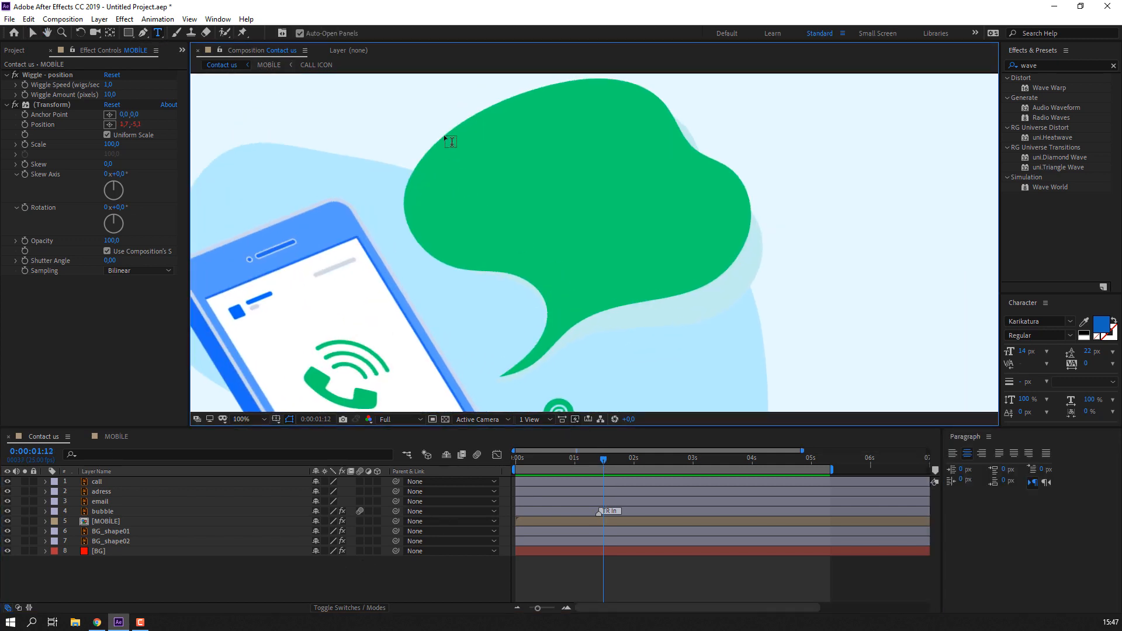
drag(446, 135, 740, 251)
text(c)
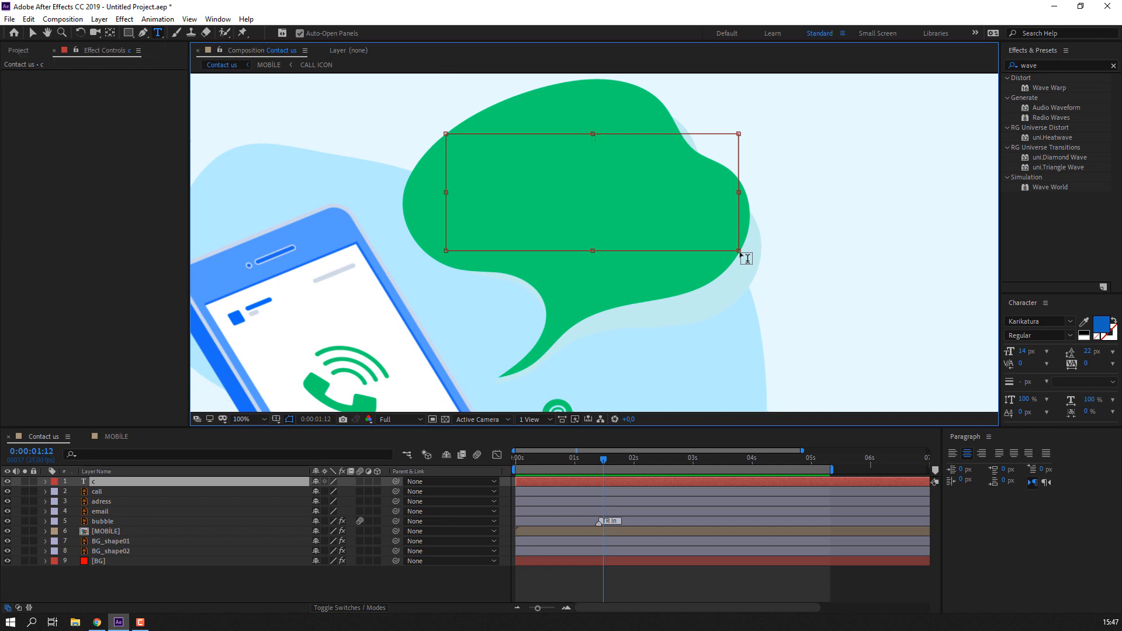
text(ONTACT)
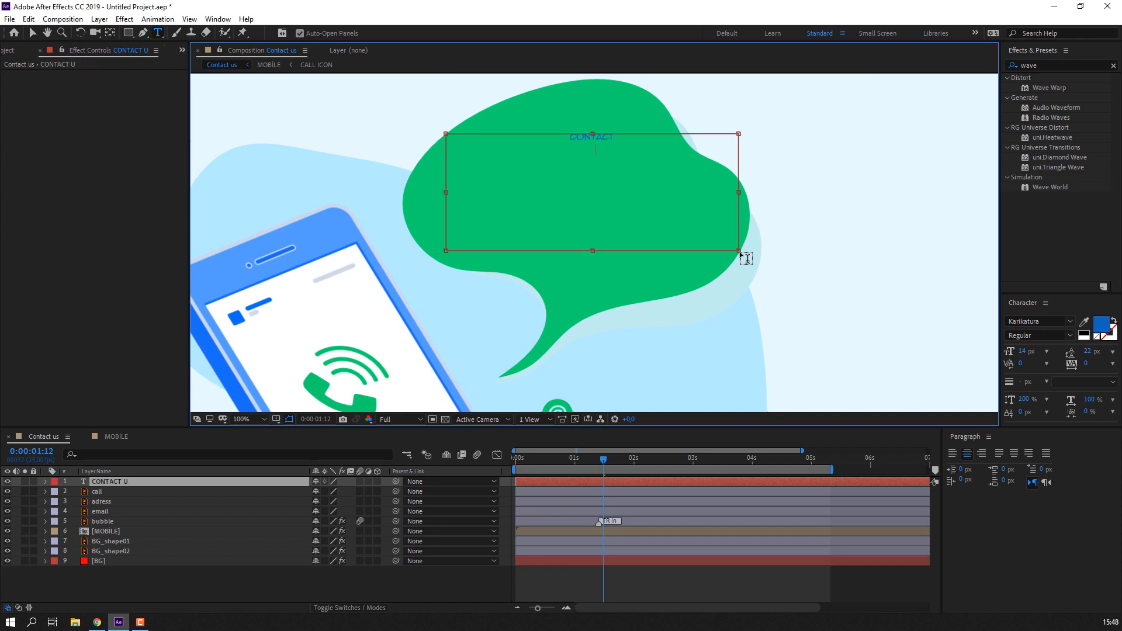
drag(1011, 351, 1115, 352)
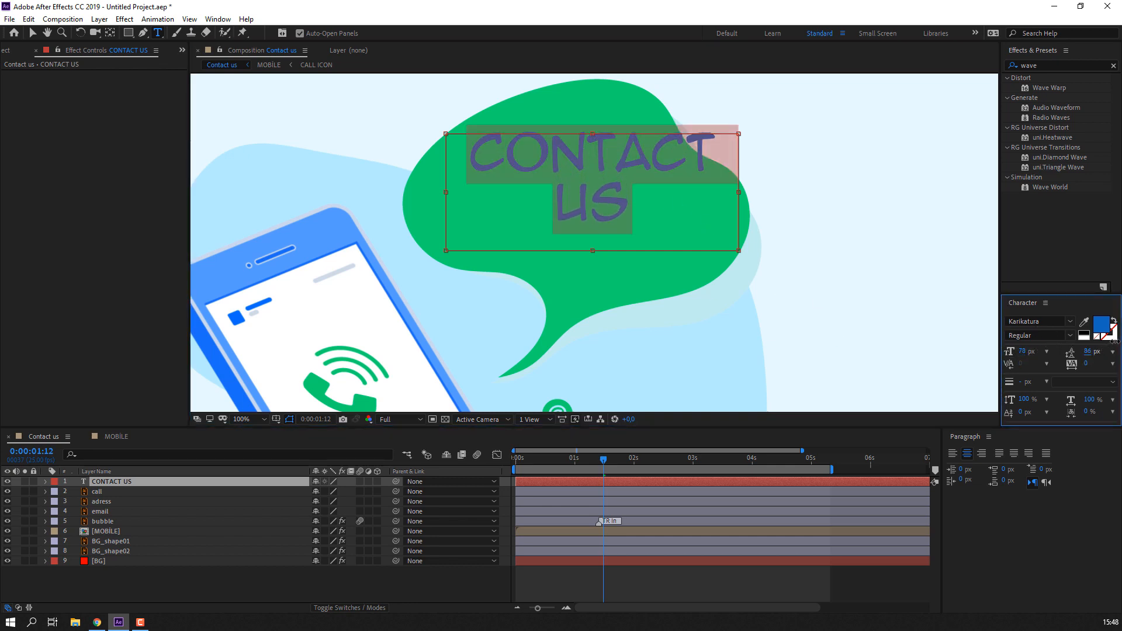
- Colour all the CONTACT US text white (#FFFFFF)
click(618, 187)
key(ctrl+a)
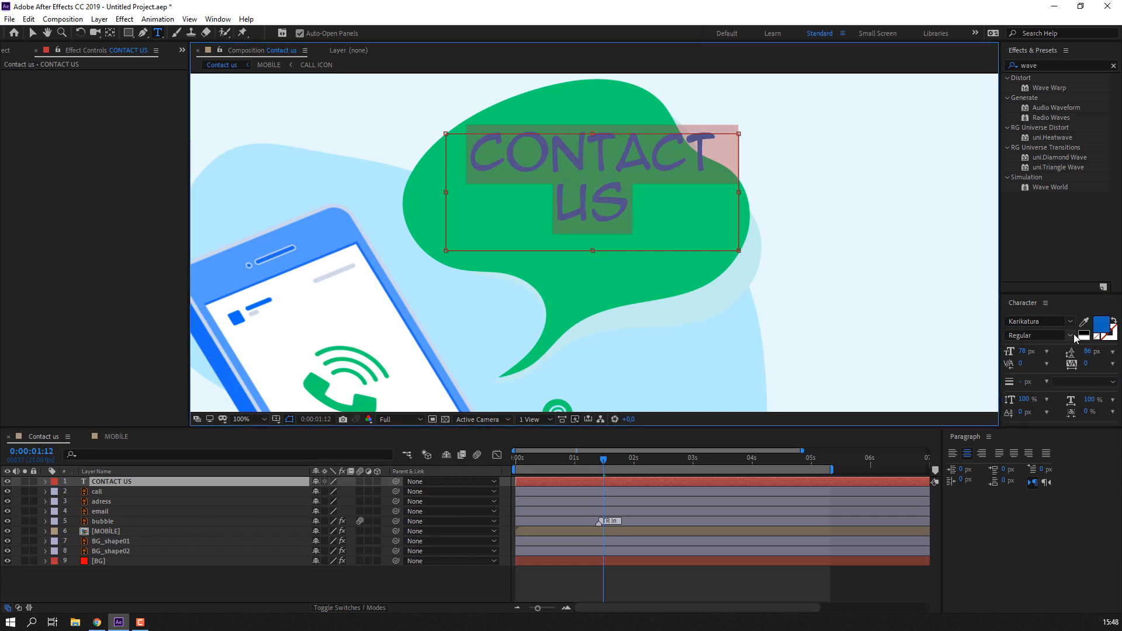
click(1102, 330)
click(177, 360)
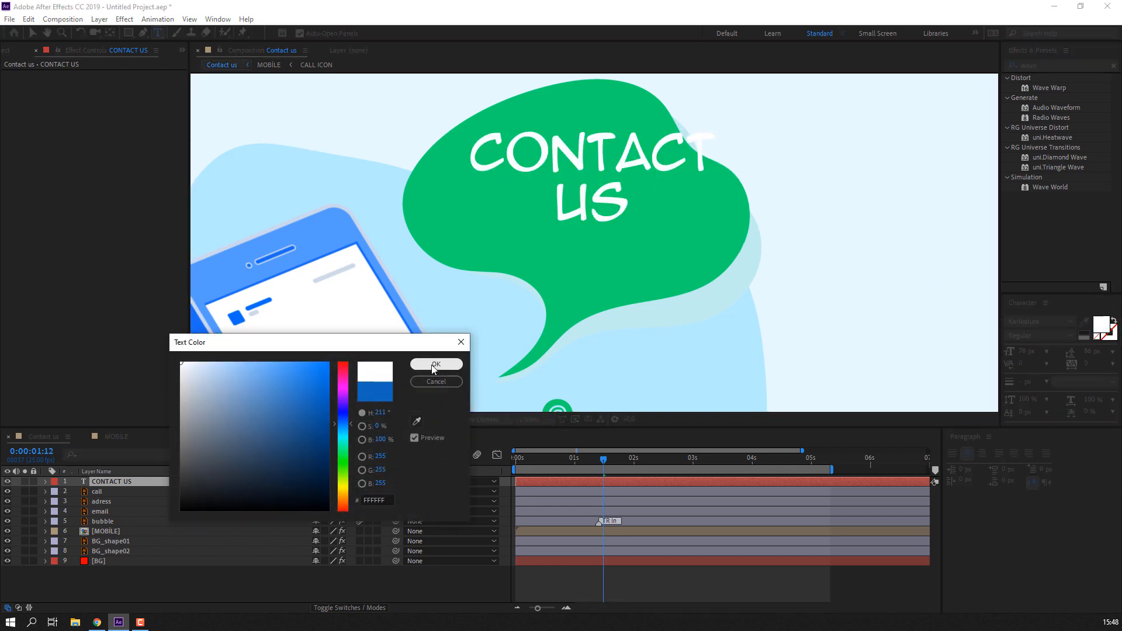
click(436, 368)
click(623, 176)
- Move the CONTACT US title slightly down and left inside the bubble
click(33, 33)
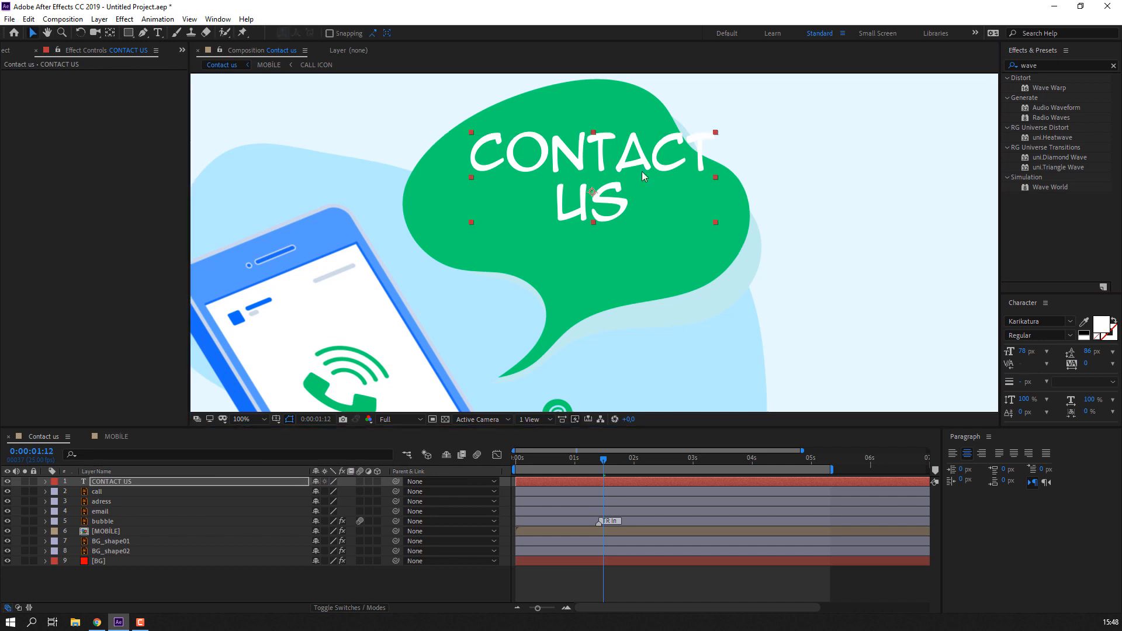
drag(641, 170, 616, 195)
scroll(716, 183, down, 1)
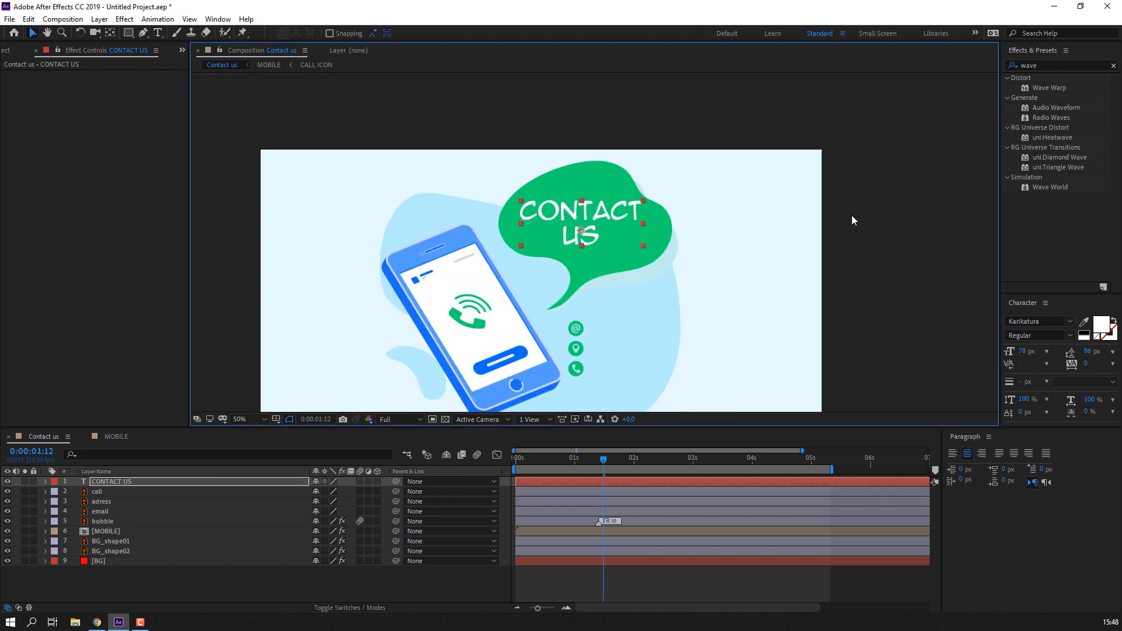
click(850, 215)
drag(259, 335, 306, 273)
- With CONTACT US selected, open Animation Composer at Transition Presets > Text
click(604, 171)
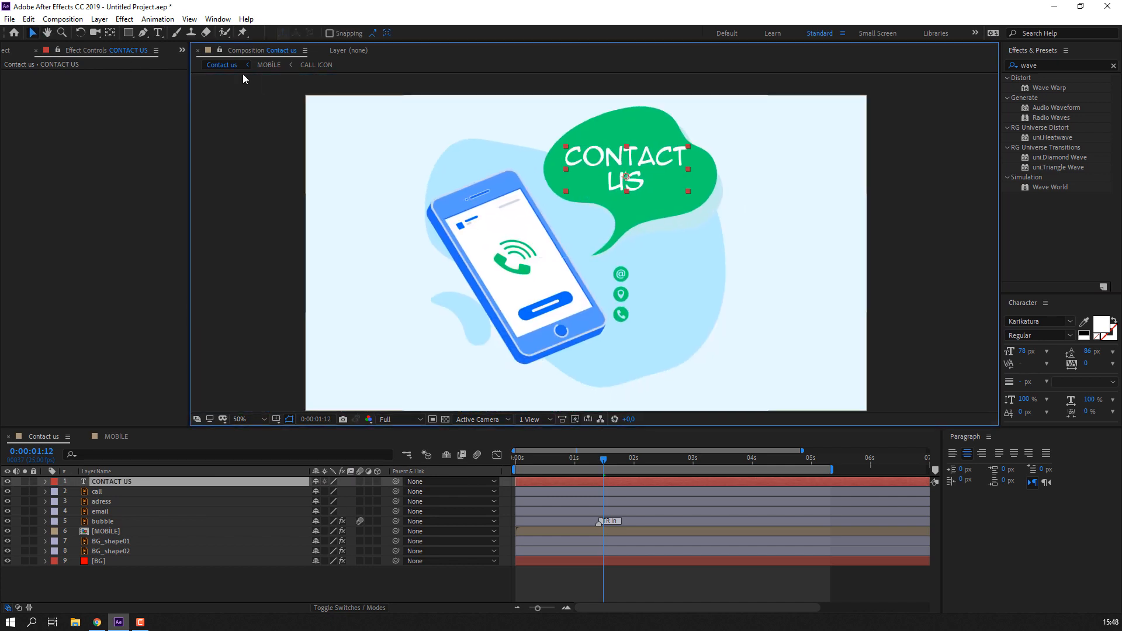
click(218, 19)
click(251, 108)
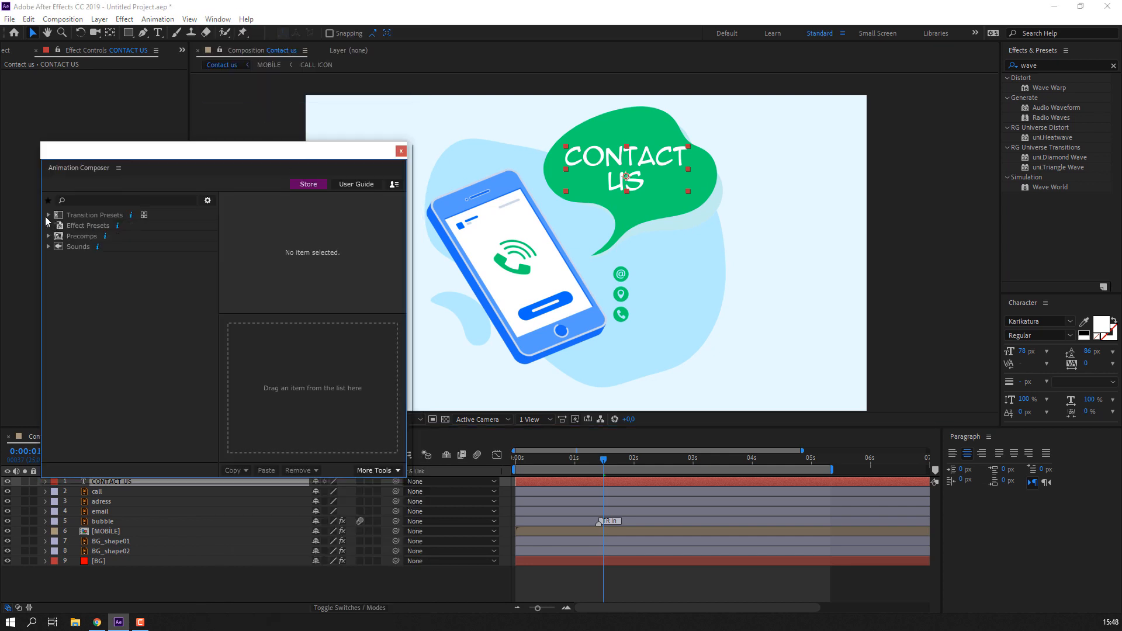
click(48, 215)
click(61, 246)
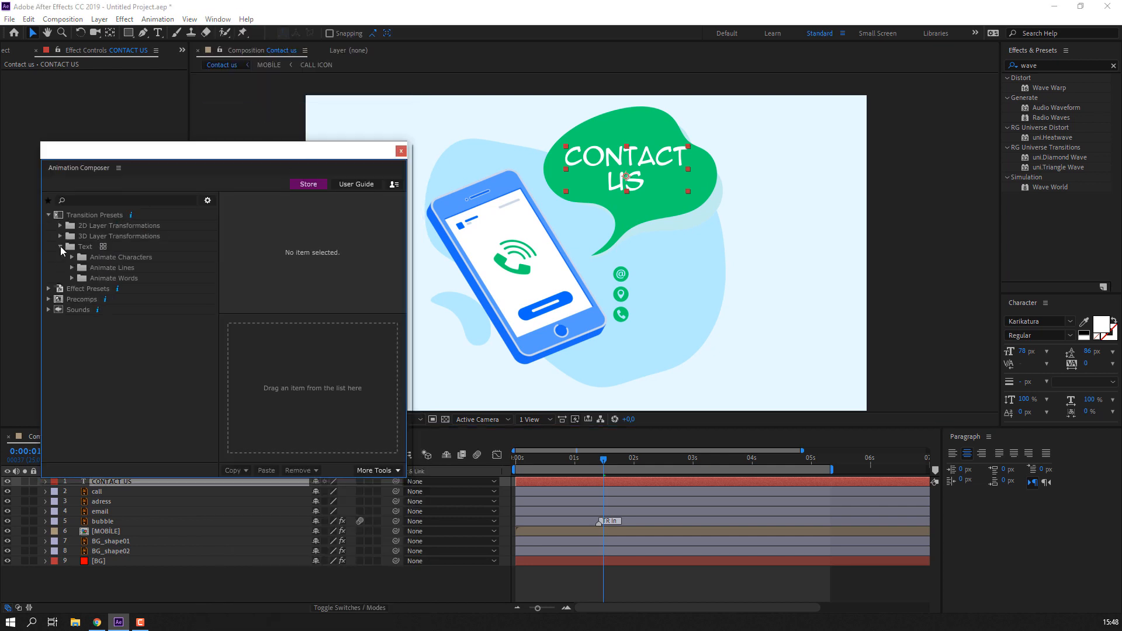
- Preview the Animate Words Position & Rotate and Position & Scale Flickering presets
click(72, 278)
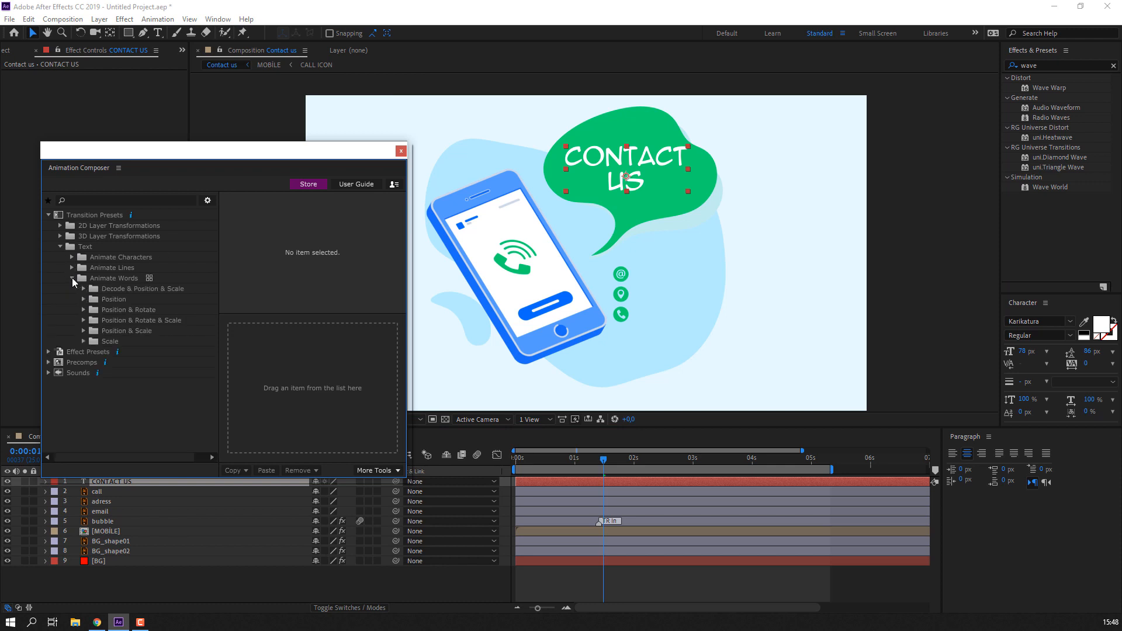
click(84, 320)
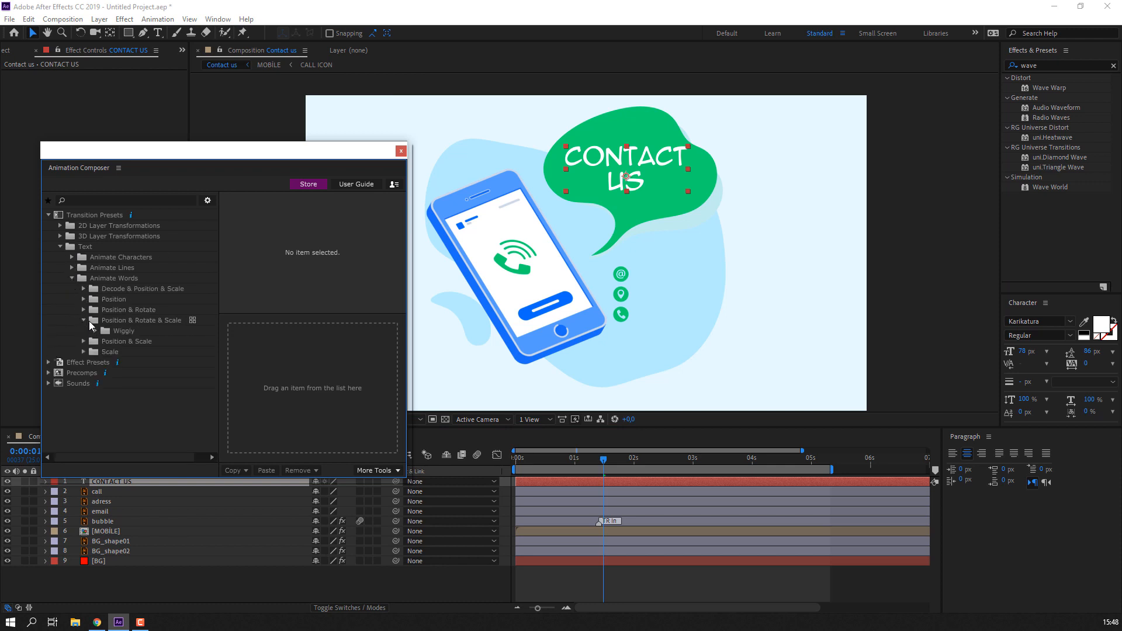
click(84, 310)
click(95, 321)
click(137, 330)
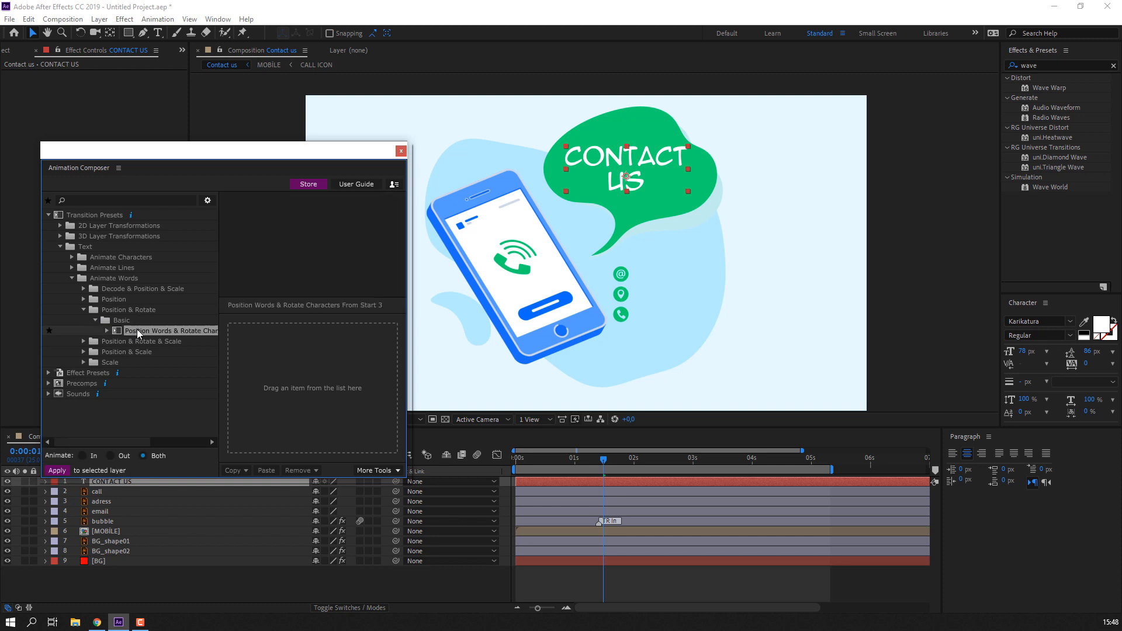
click(83, 310)
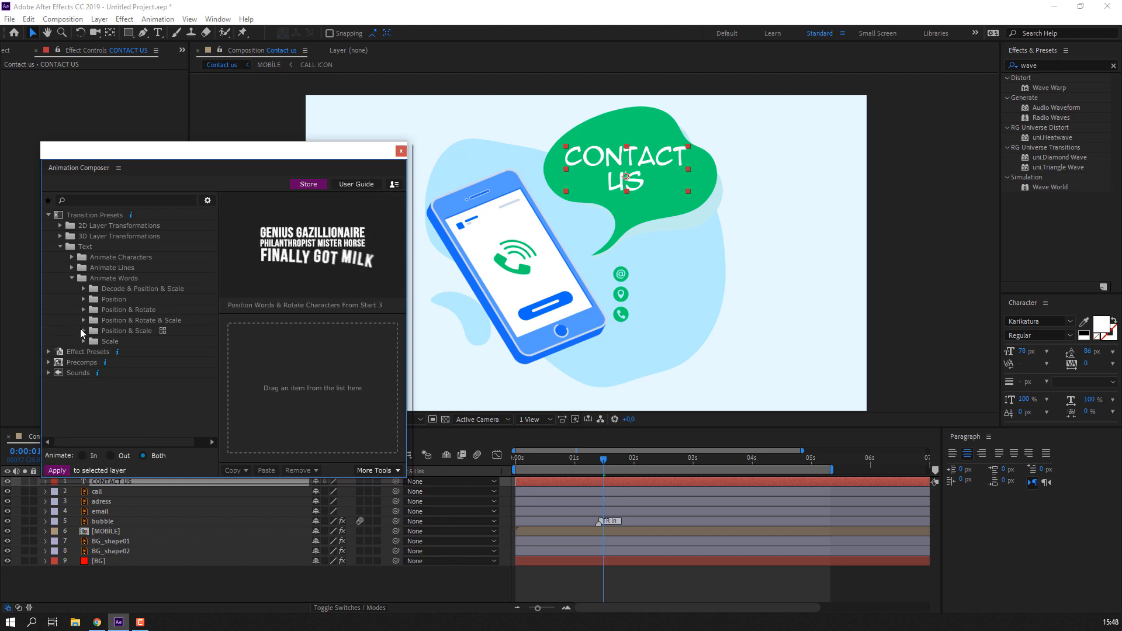
click(83, 331)
click(95, 341)
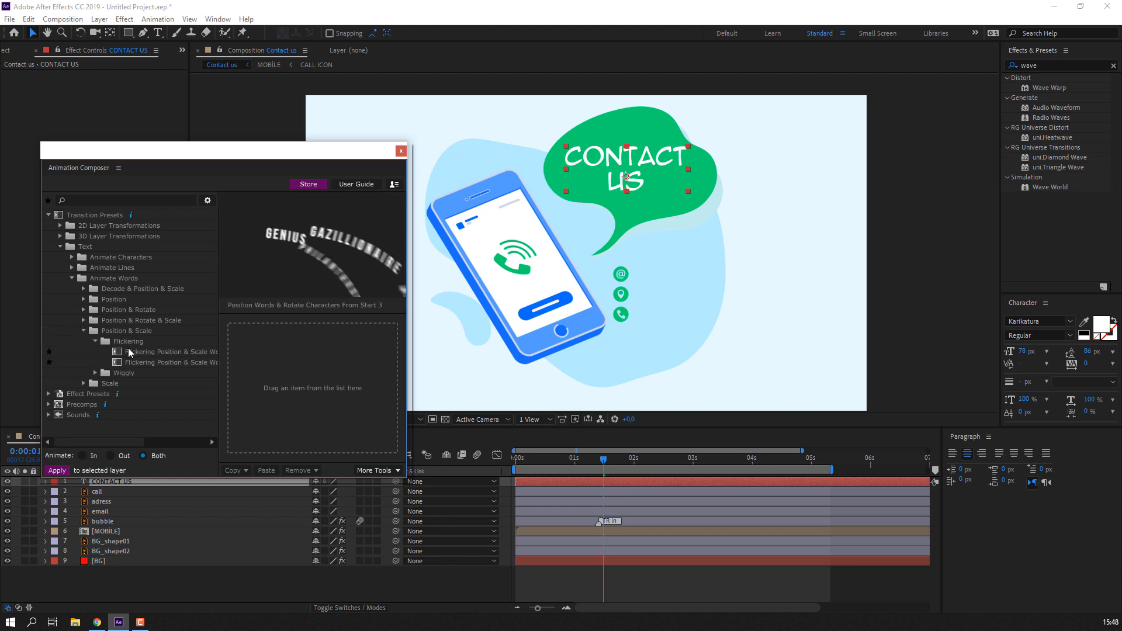
click(130, 352)
click(72, 279)
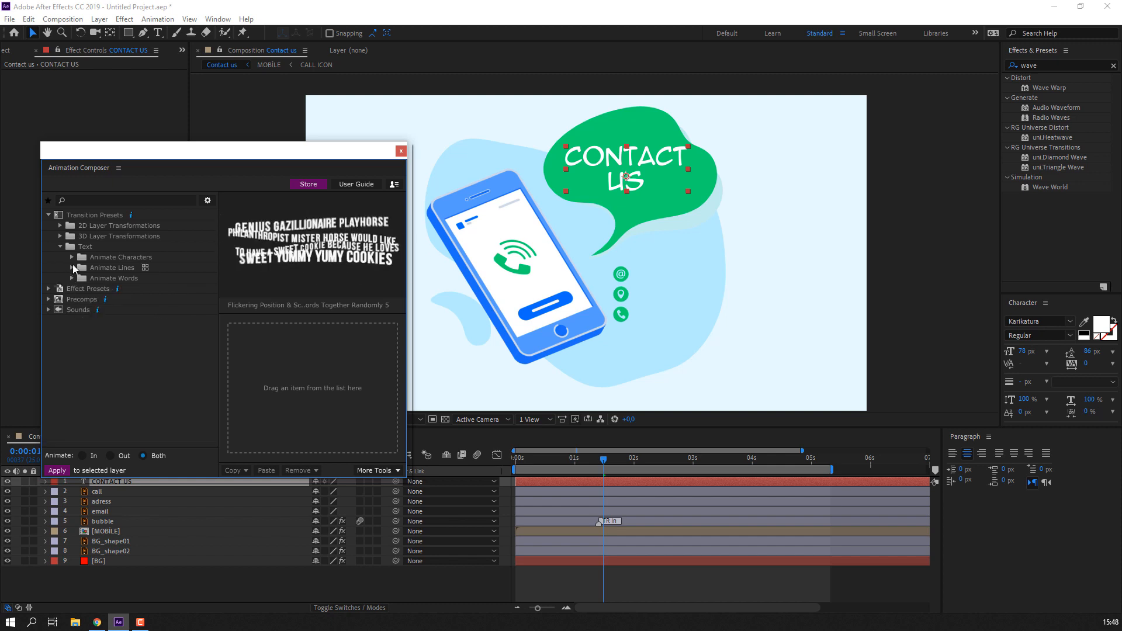
- Apply Animate Characters > Position & Scale > Overshoot Top to CONTACT US as in and out
click(72, 257)
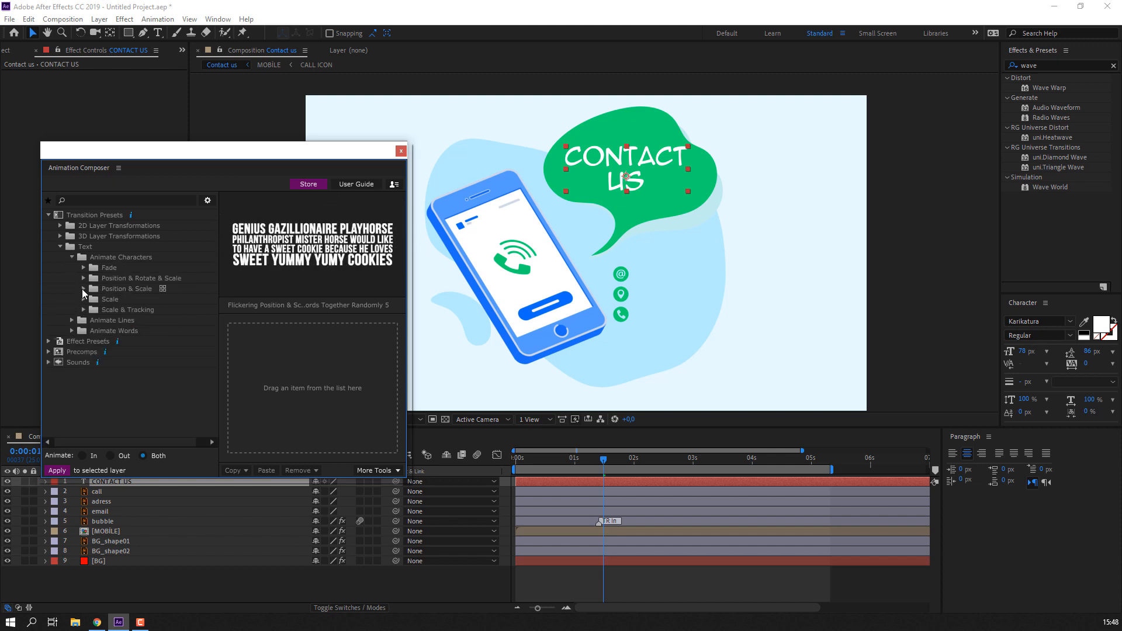
click(83, 288)
click(93, 299)
click(132, 309)
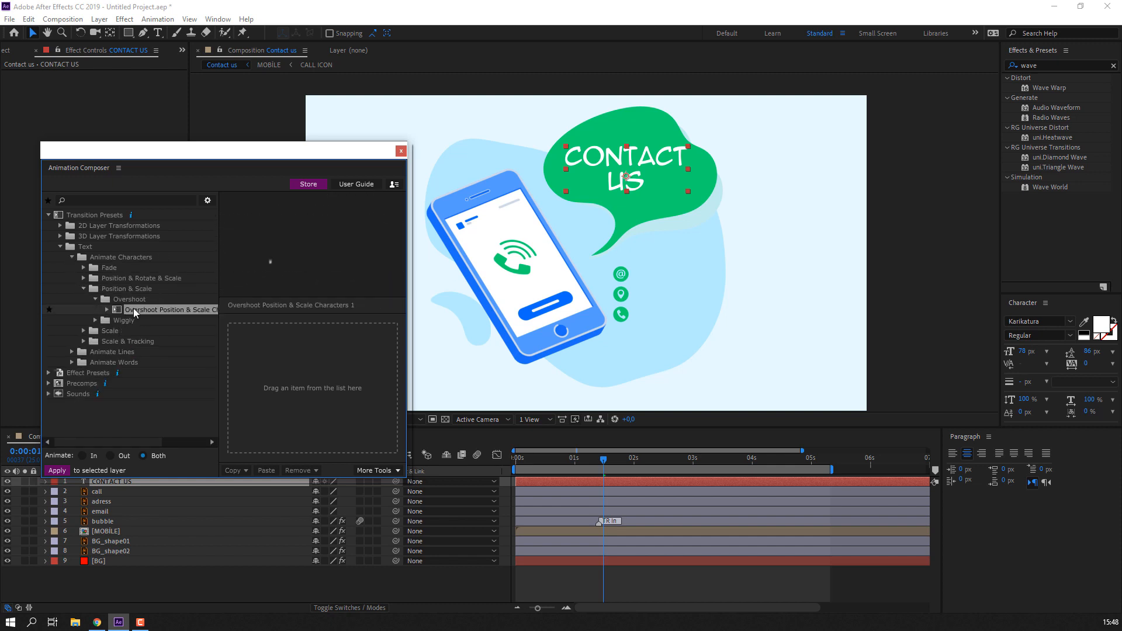
click(106, 310)
click(144, 321)
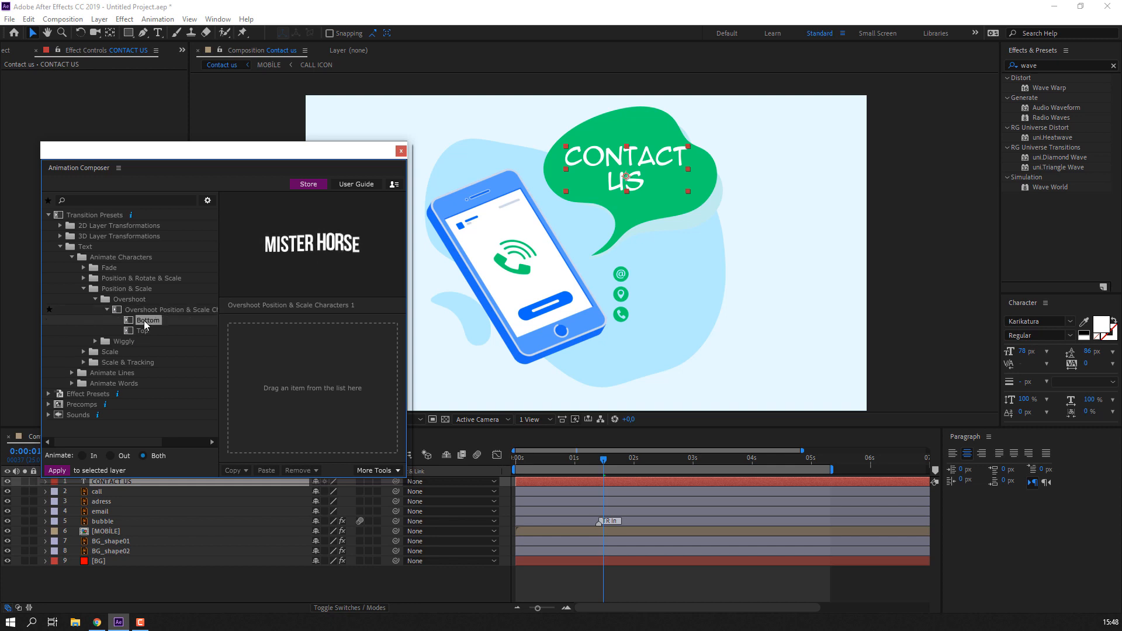
click(140, 332)
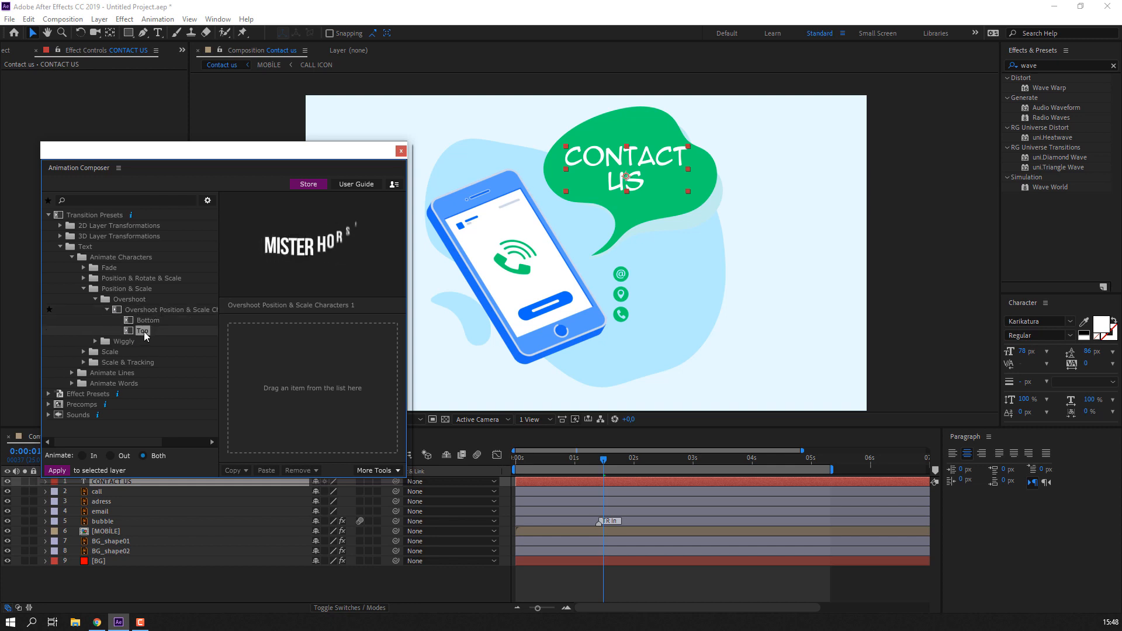
double_click(144, 331)
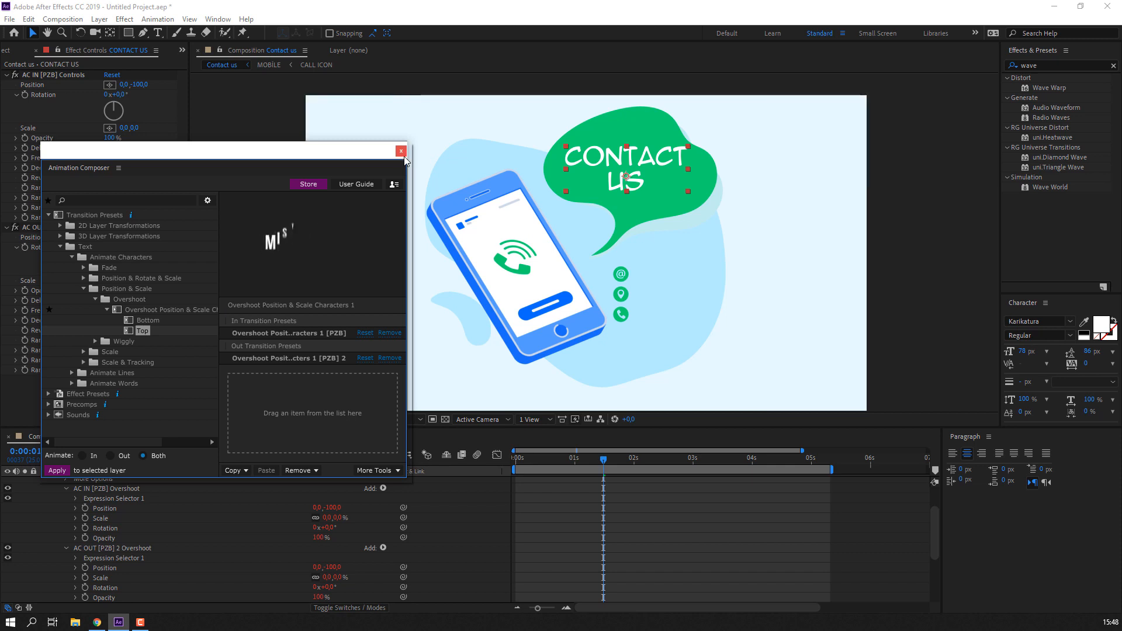
click(401, 151)
scroll(115, 526, up, 2)
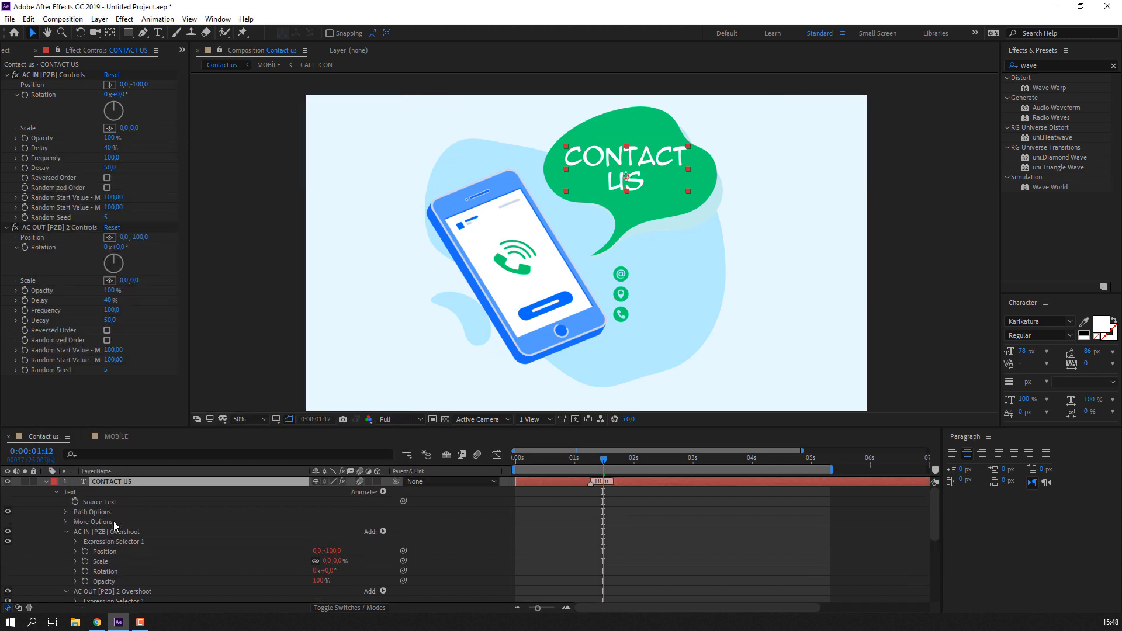
- Slide the collapsed CONTACT US layer bar in the timeline and preview its start
click(45, 482)
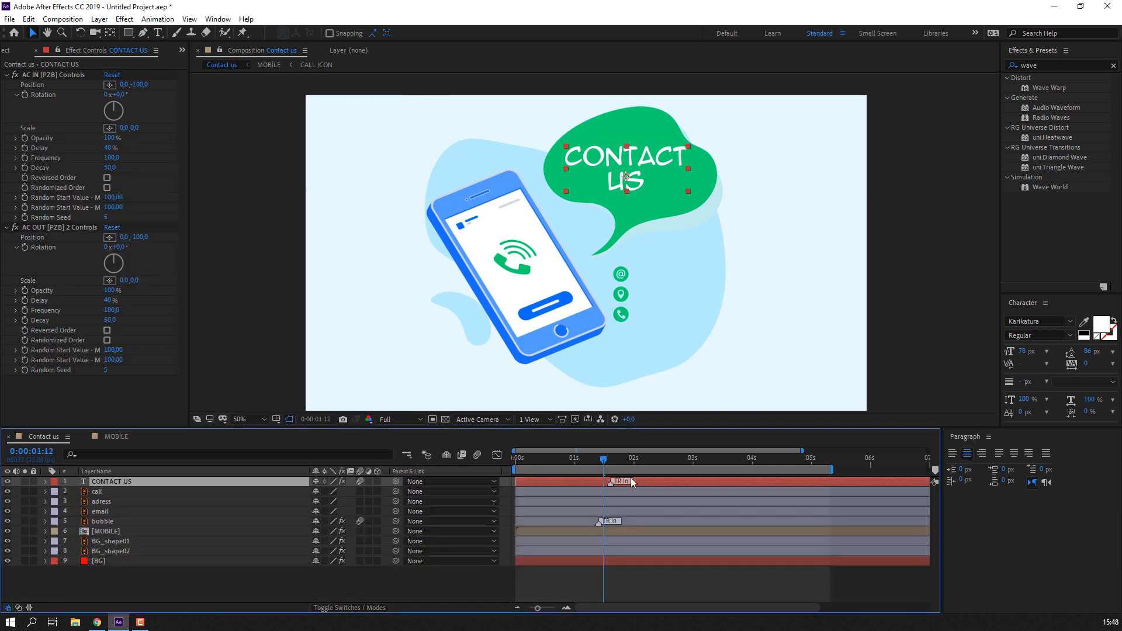
drag(631, 482, 787, 482)
drag(552, 463, 579, 463)
drag(681, 482, 559, 489)
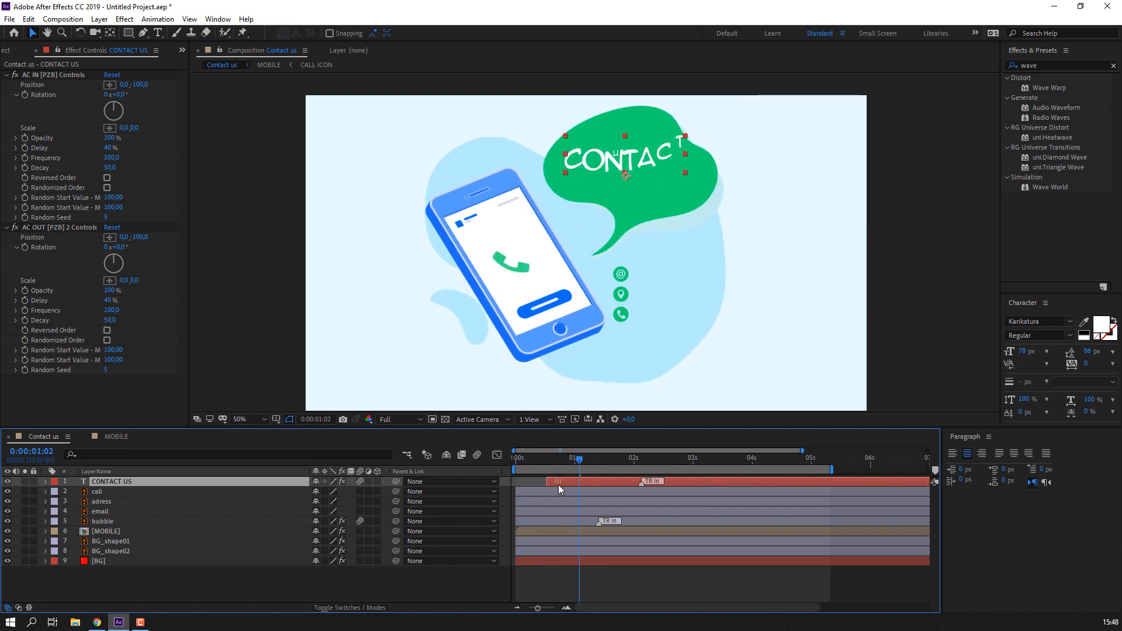
click(532, 467)
key(space)
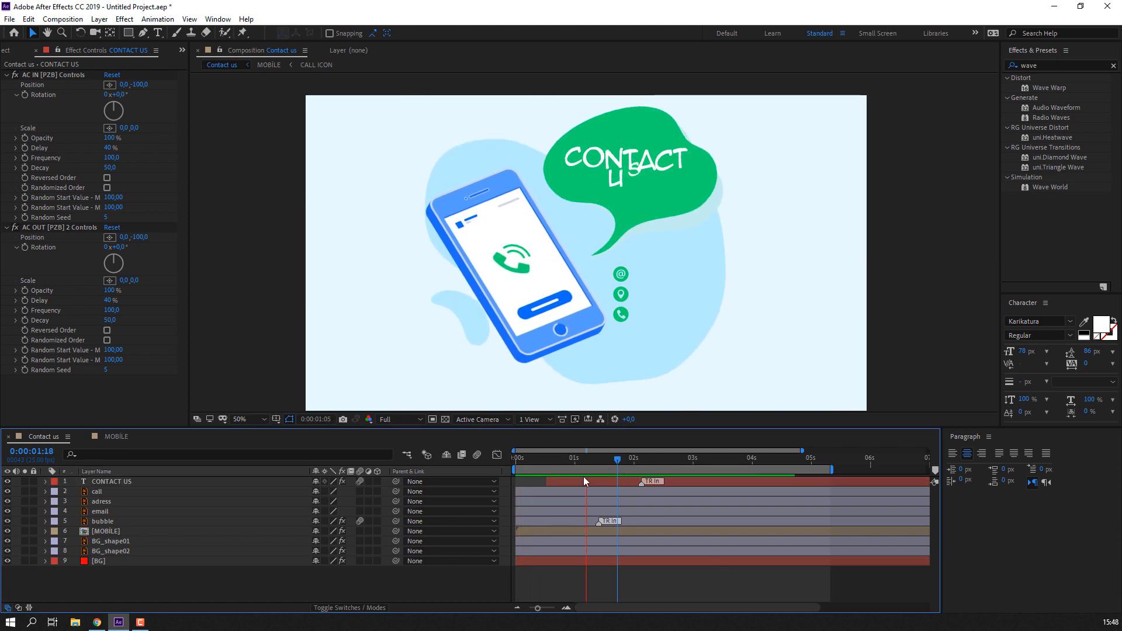
- Nudge the CONTACT US layer slightly earlier, replay, and return to frame 0
drag(585, 481, 571, 482)
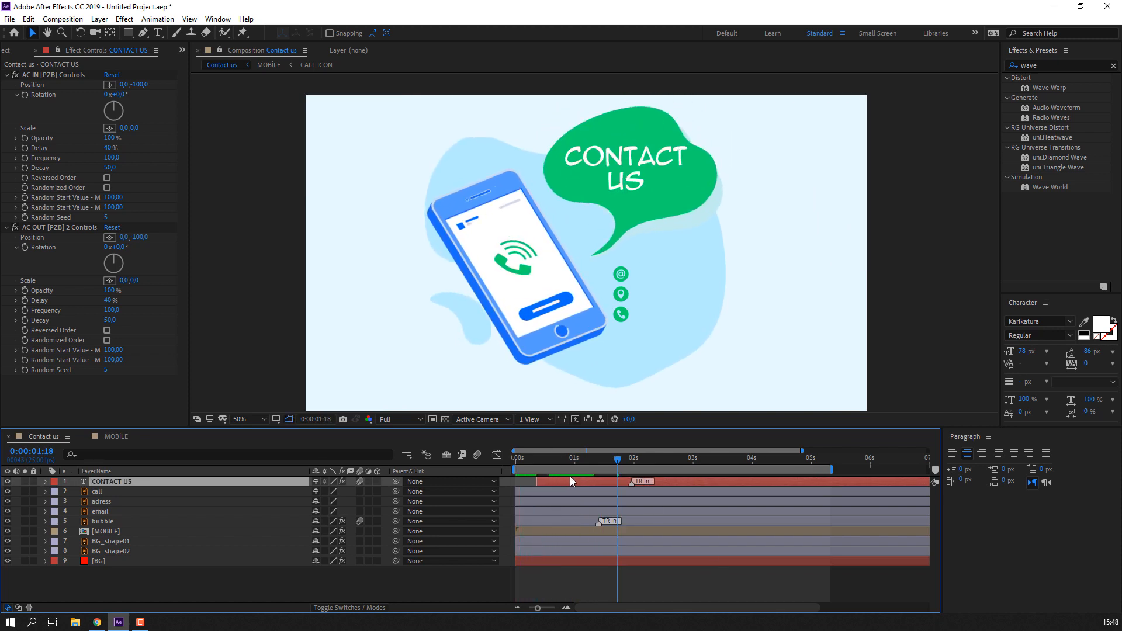
key(space)
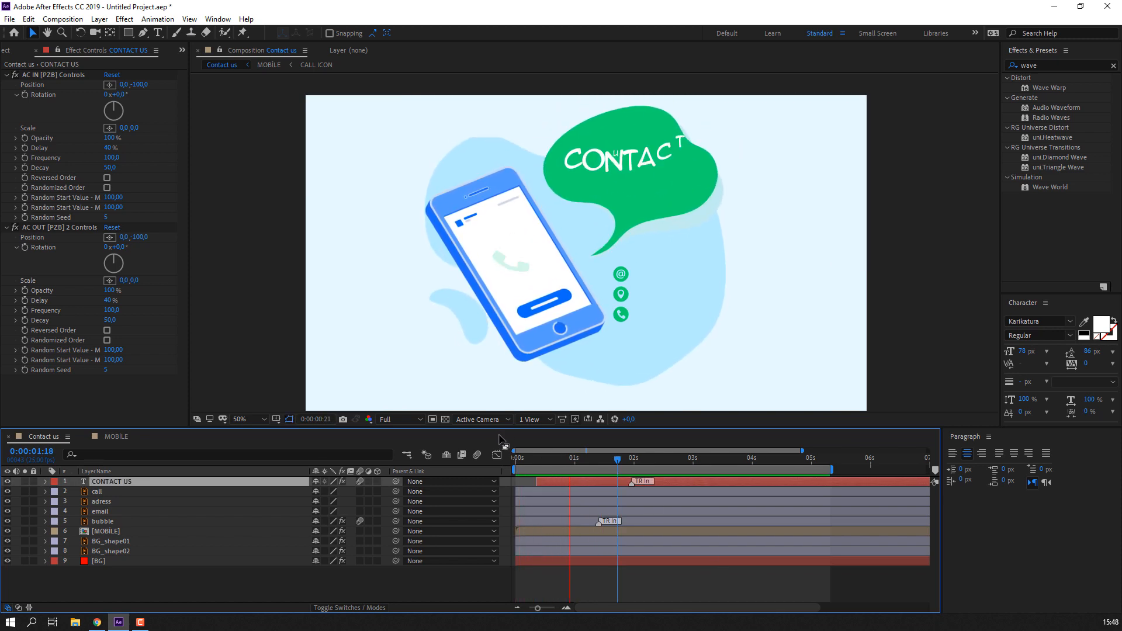
key(space)
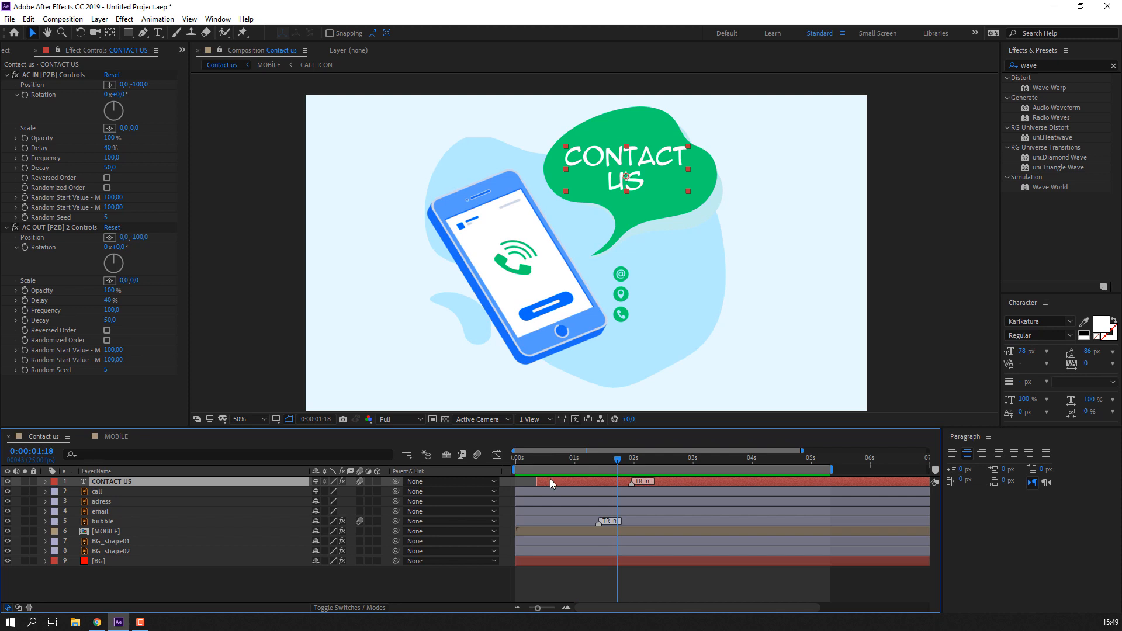
drag(551, 482, 542, 482)
key(space)
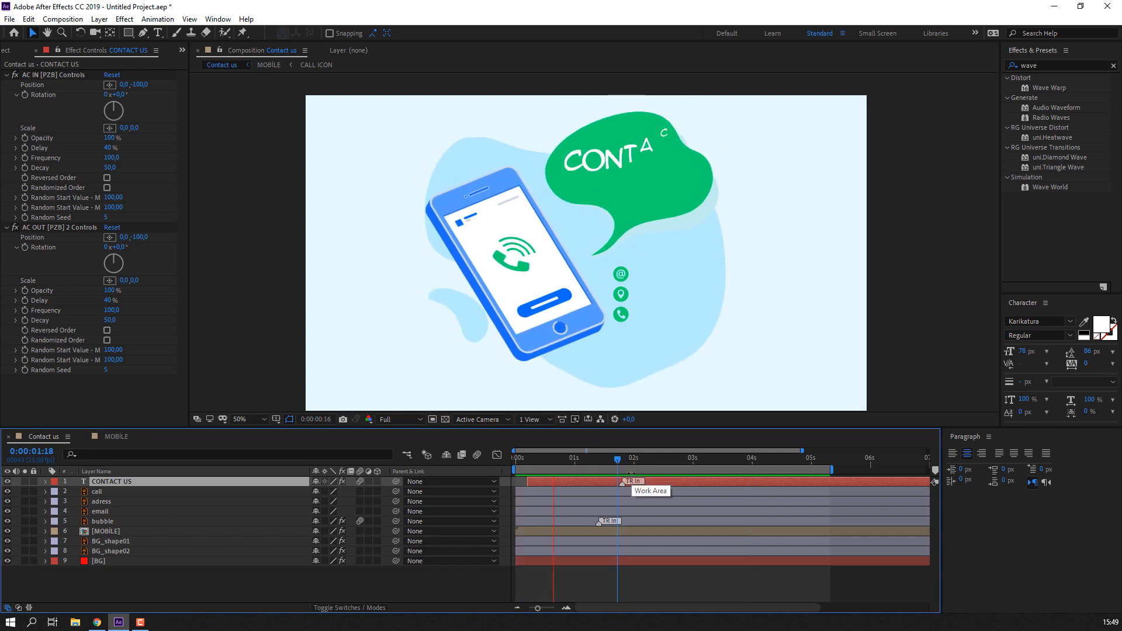
click(515, 460)
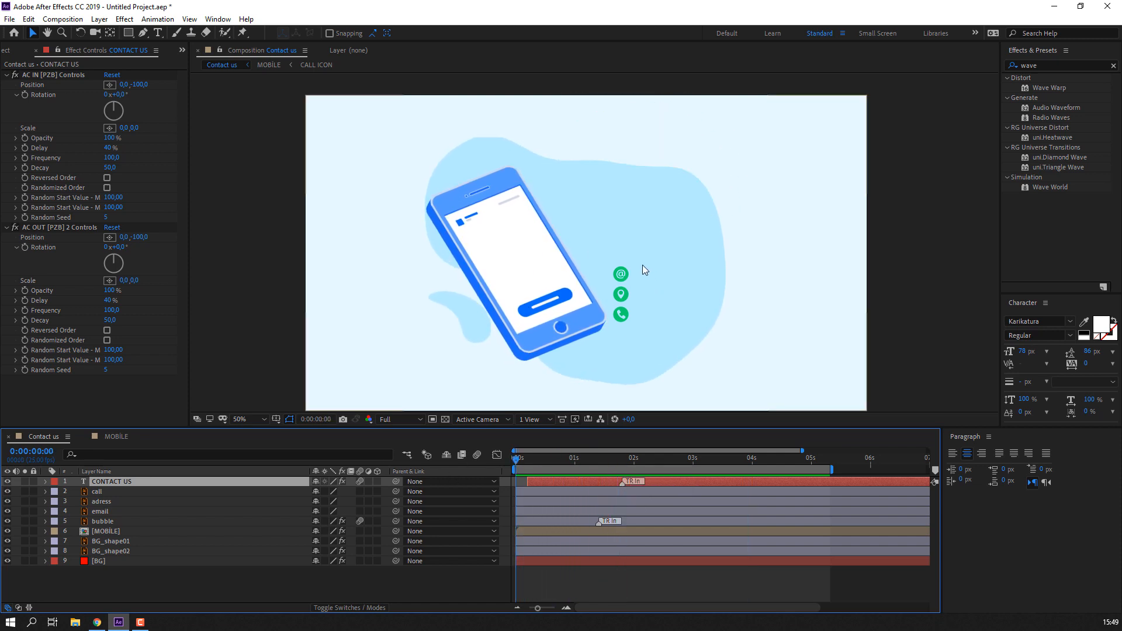
- Set a 0% Scale keyframe on the email icon at frame 0
click(622, 275)
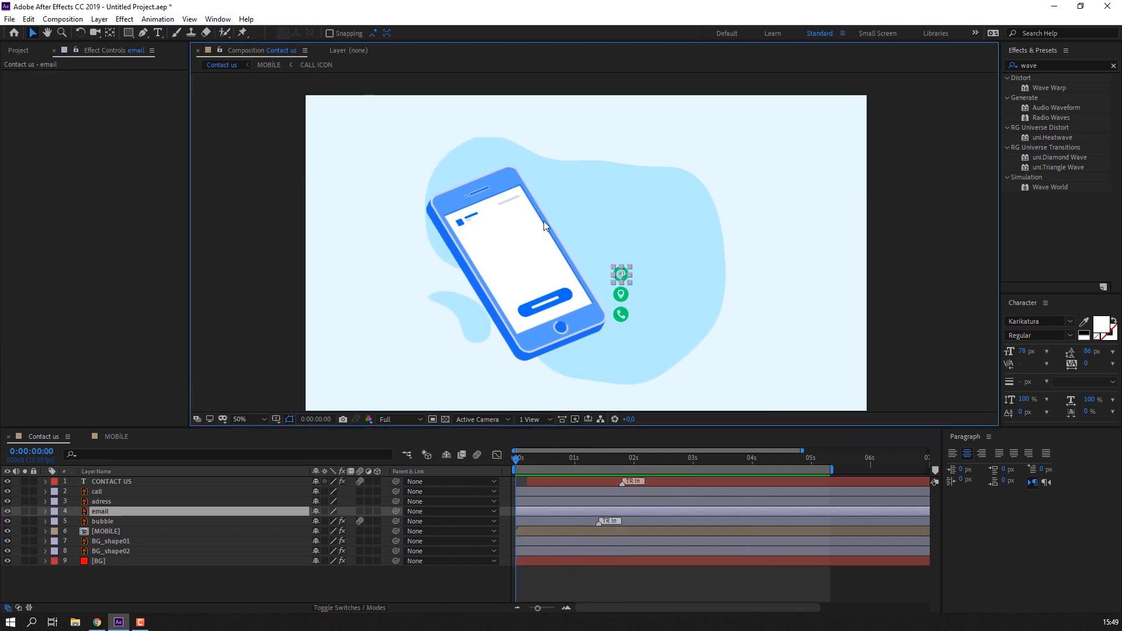
scroll(627, 279, up, 3)
drag(486, 300, 496, 350)
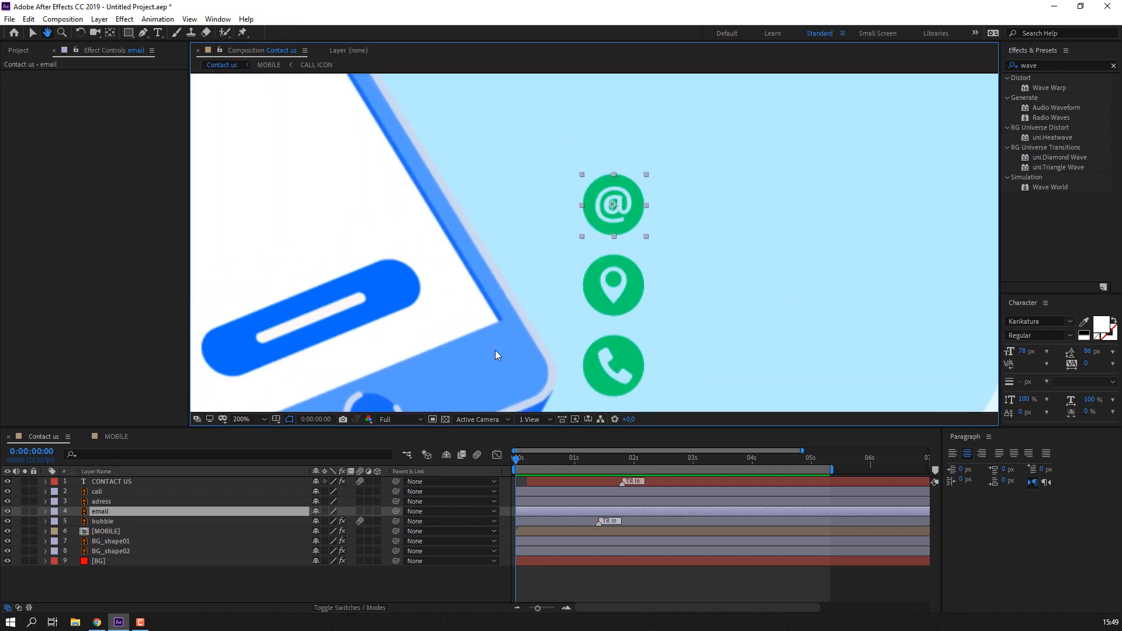
key(s)
click(328, 521)
text(0)
key(Return)
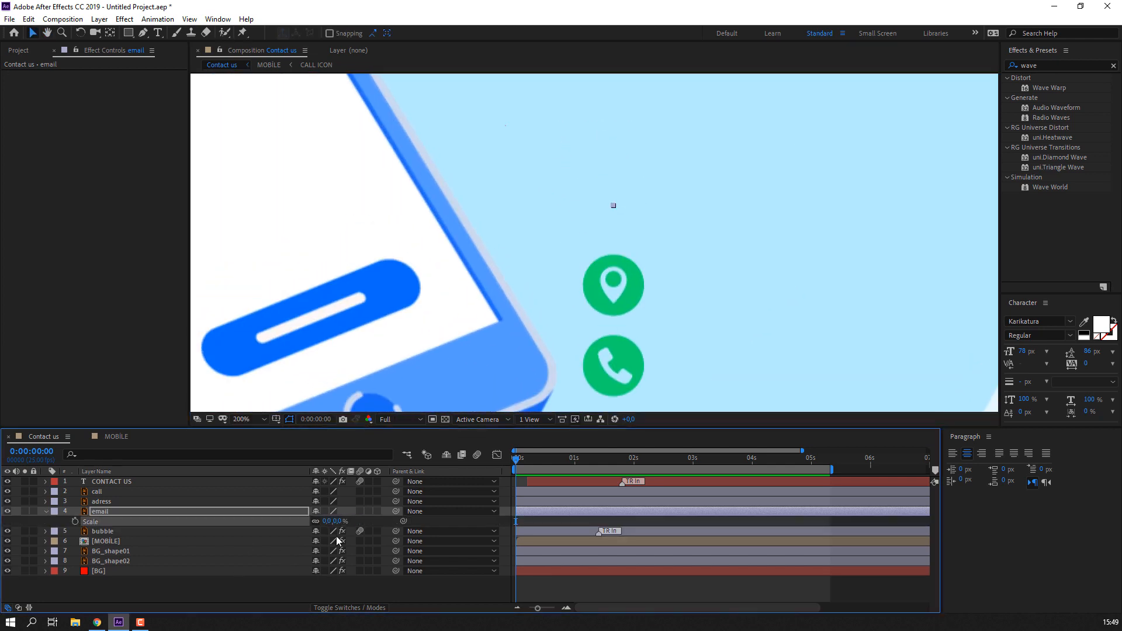
- Add email Scale keyframes of 110% at frame 3, 90% at 6 and 100% at 9
key(Page_Down)
key(Page_Down)
key(Page_Down)
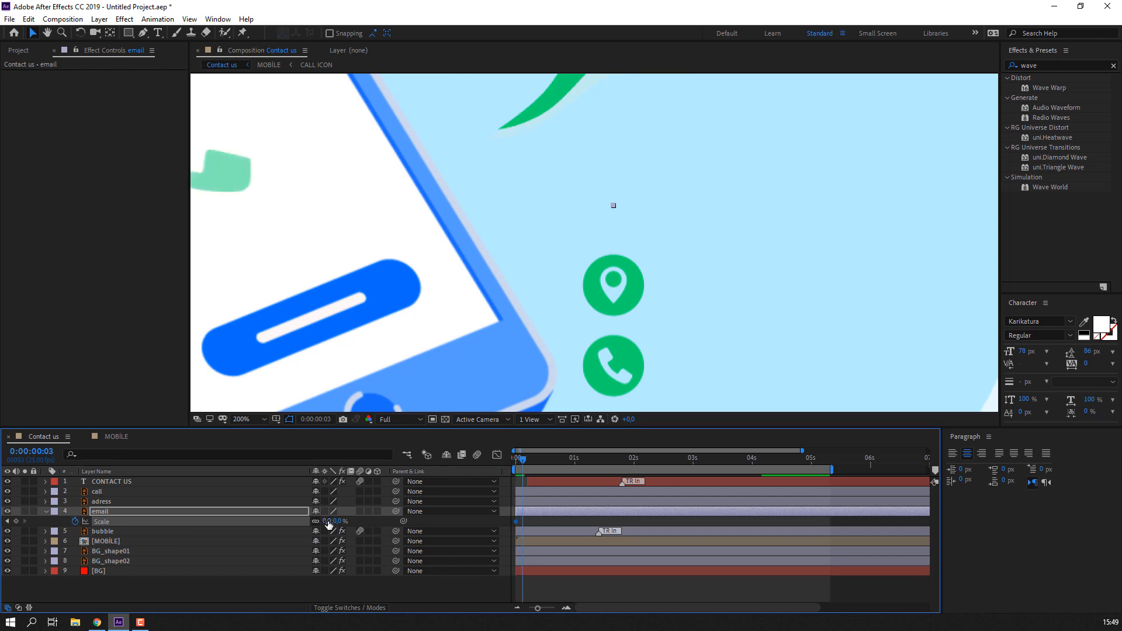
click(327, 522)
text(110)
key(Return)
key(Page_Down)
key(Page_Down)
key(Page_Down)
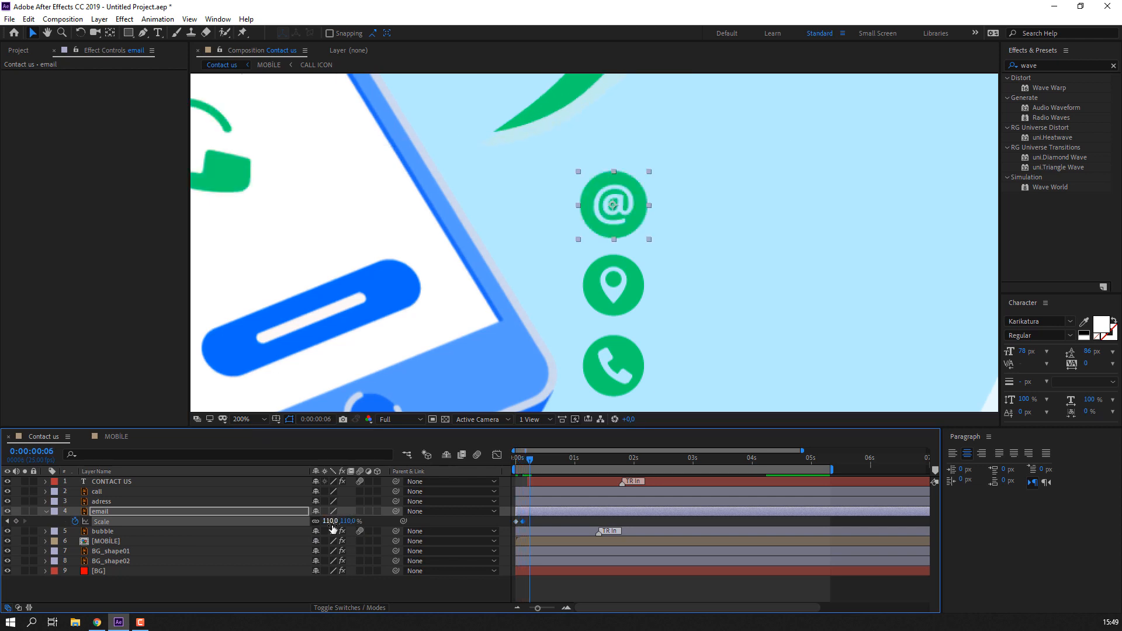
click(331, 521)
text(90)
key(Return)
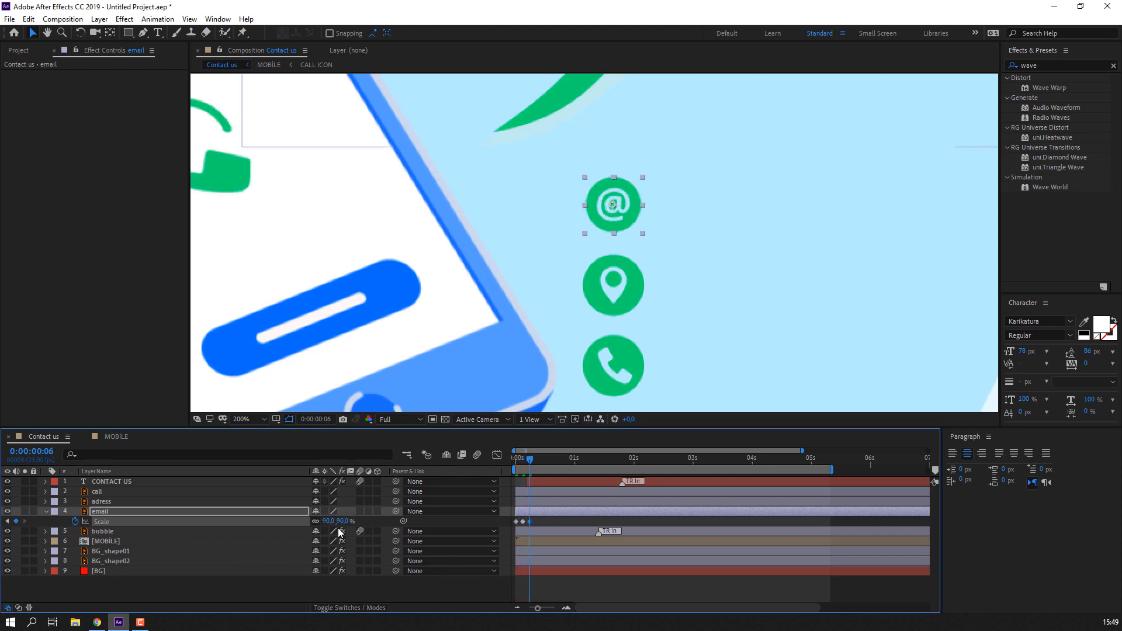
key(Page_Down)
key(Page_Down)
key(Page_Down)
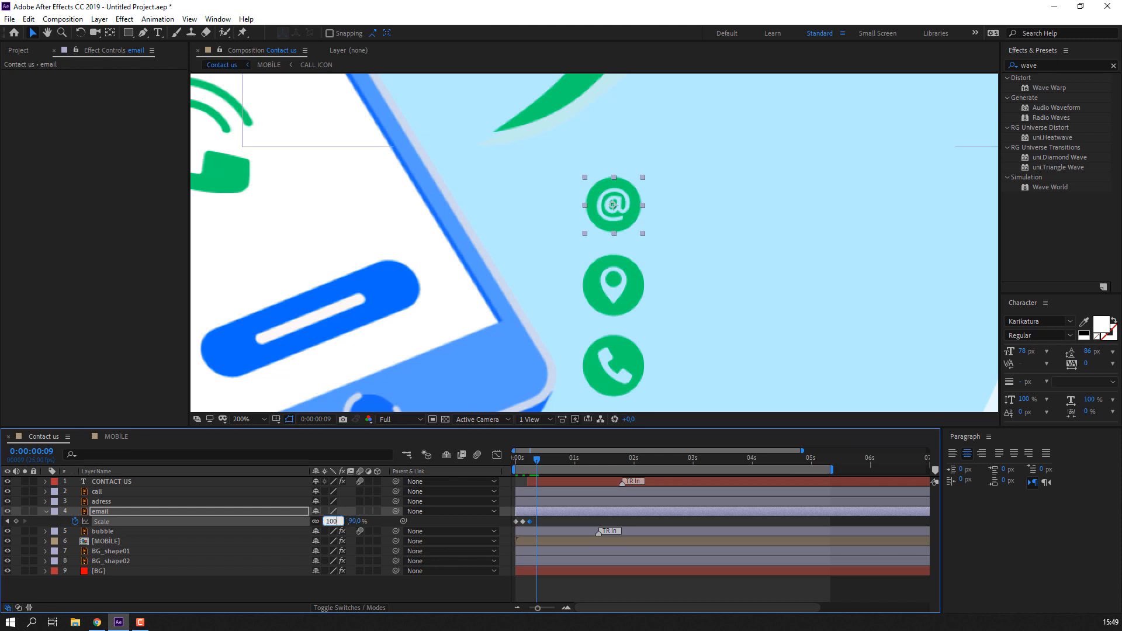
key(Return)
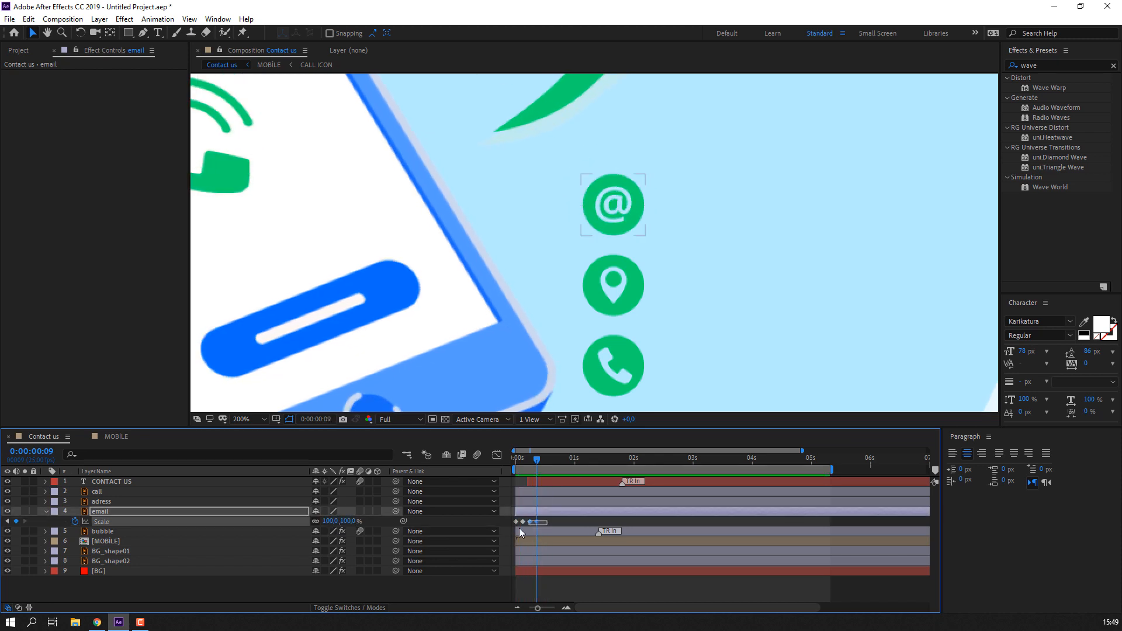
- Apply Easy Ease to the Scale keyframes, spread them apart, and preview the pop-in
right_click(517, 521)
mouse_move(556, 518)
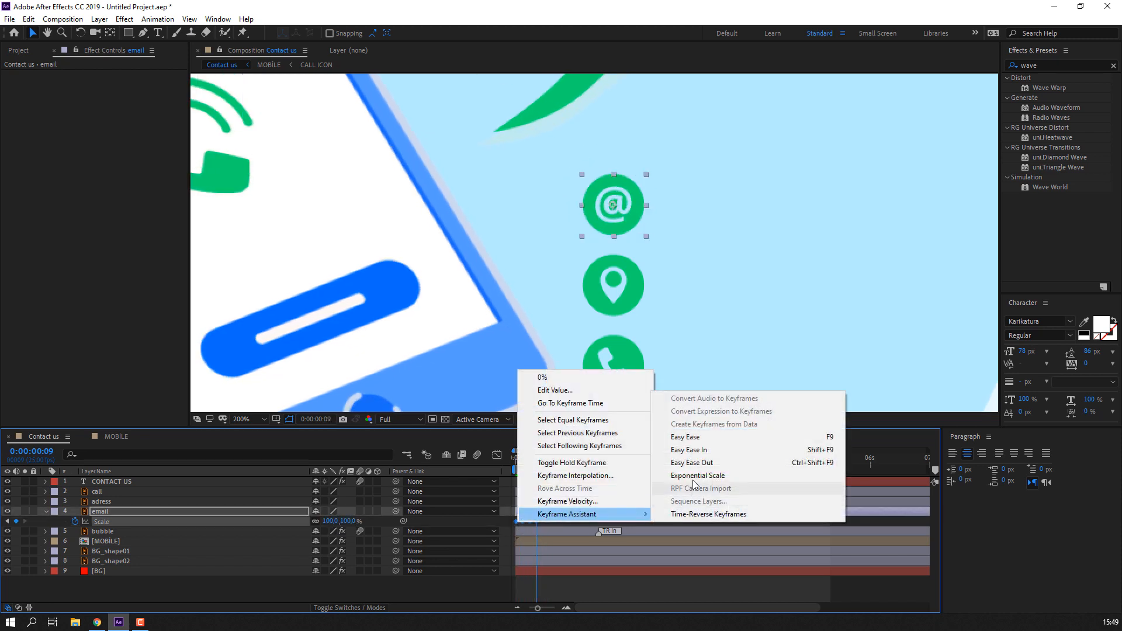
click(700, 439)
drag(538, 523, 568, 524)
click(609, 520)
key(space)
key(space)
key(space)
key(space)
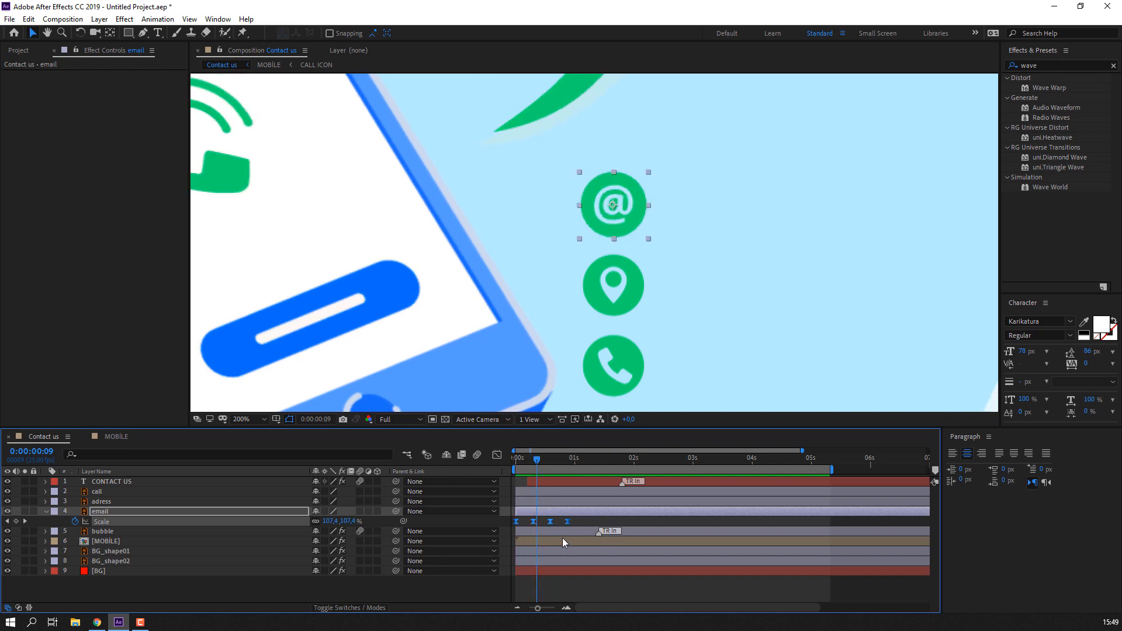
key(Home)
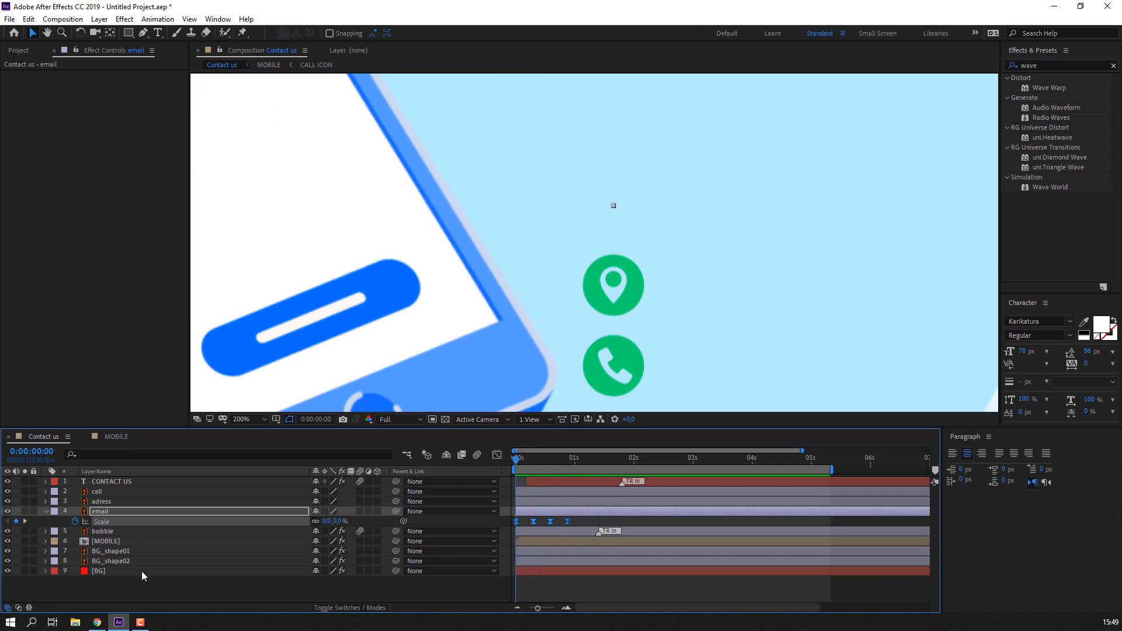
click(112, 584)
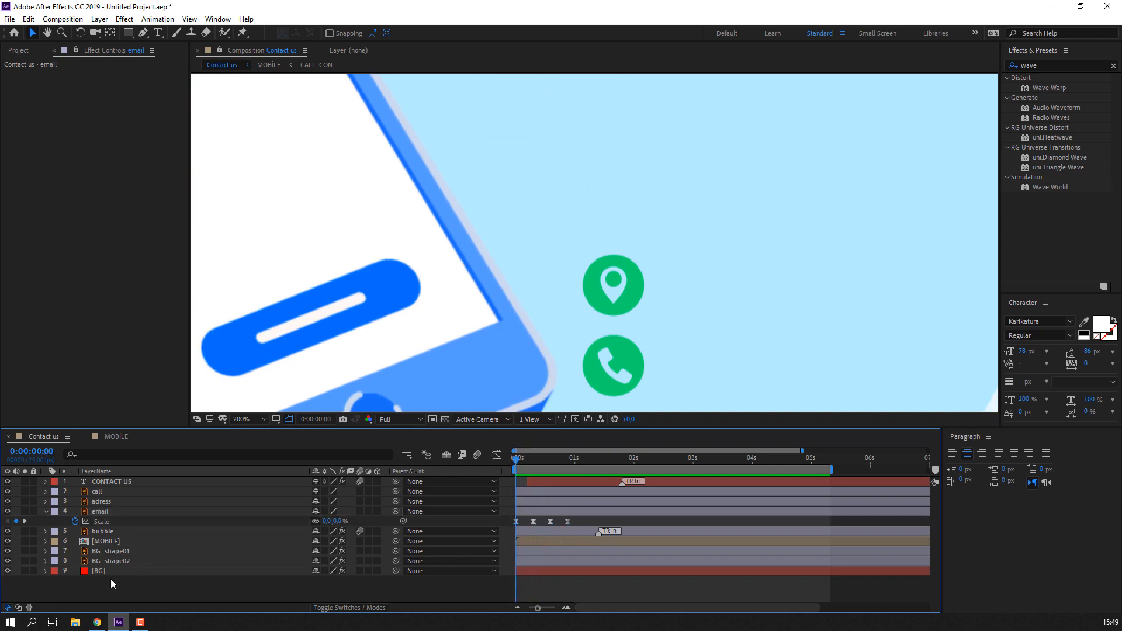
click(107, 524)
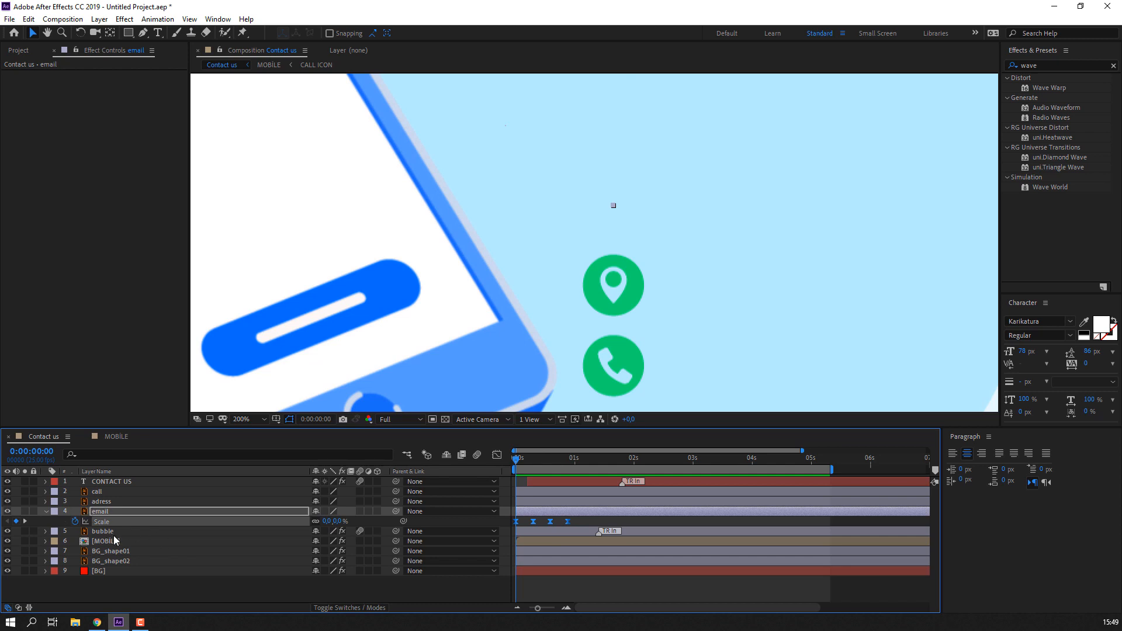
- Reveal Scale on the adress and call layers and copy the email Scale keyframes
click(107, 501)
key(s)
click(113, 492)
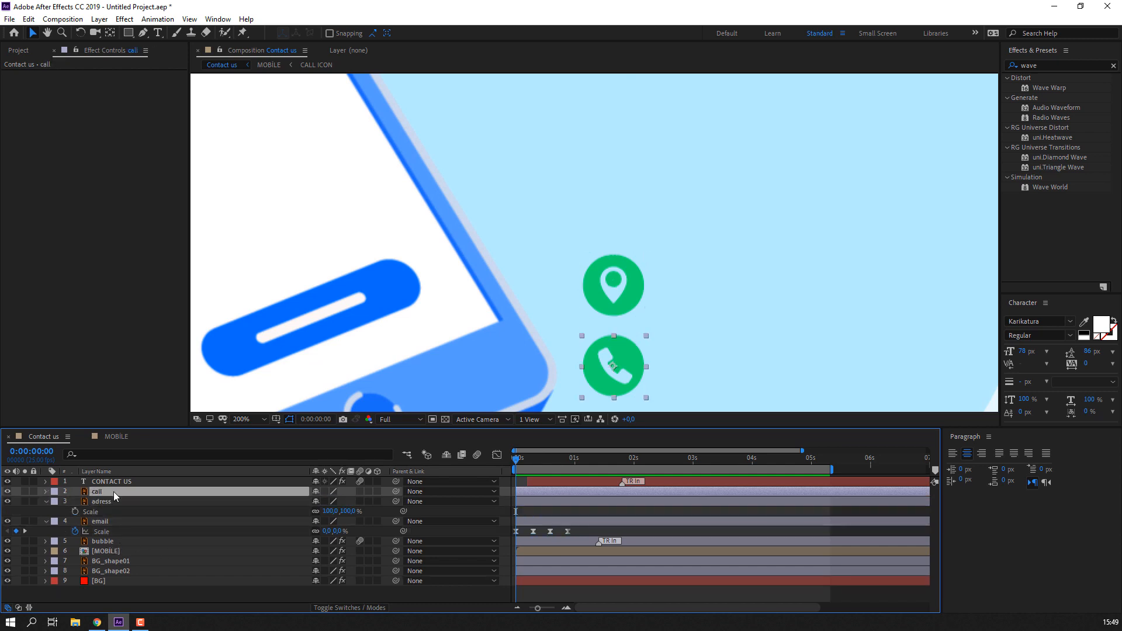
key(s)
click(104, 543)
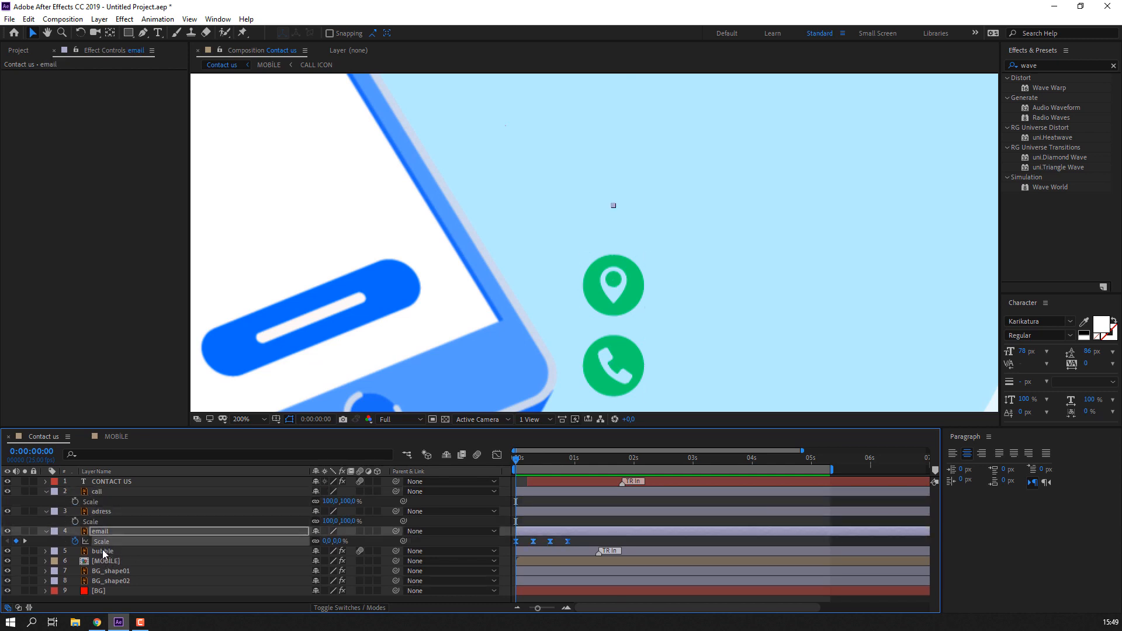
click(28, 20)
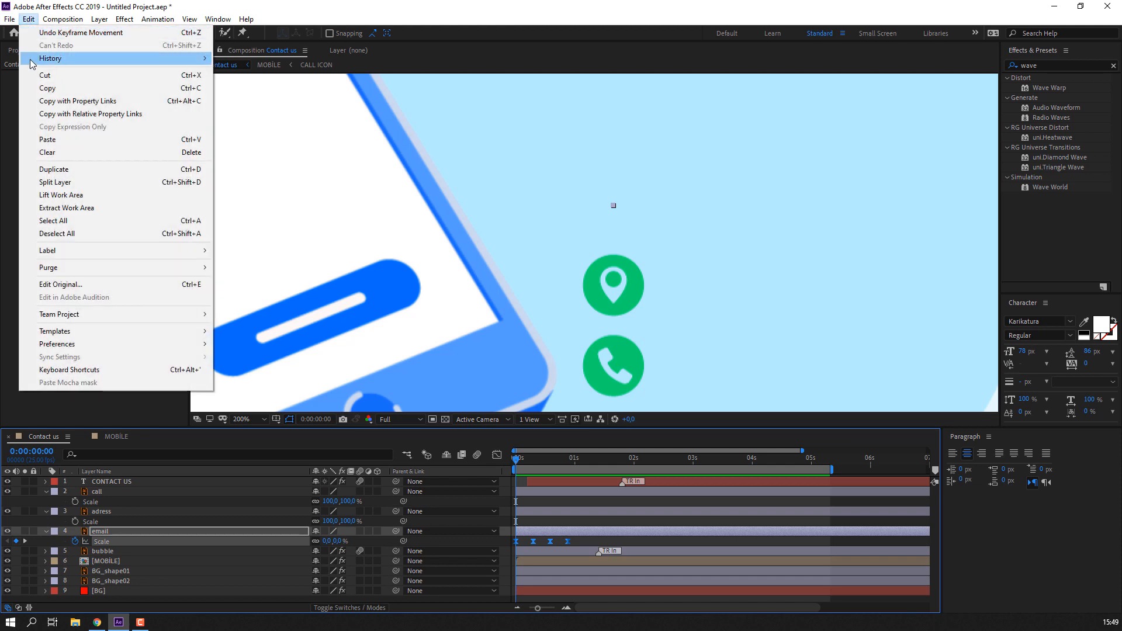
click(47, 89)
- Paste the email scale animation onto the adress and call layers
click(99, 522)
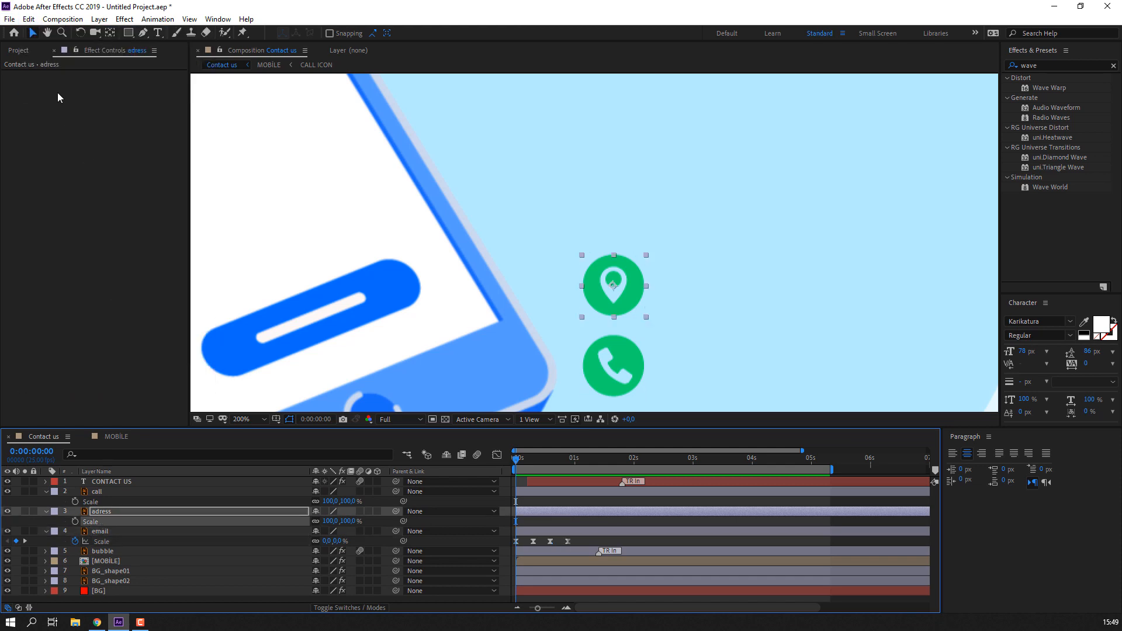
click(31, 19)
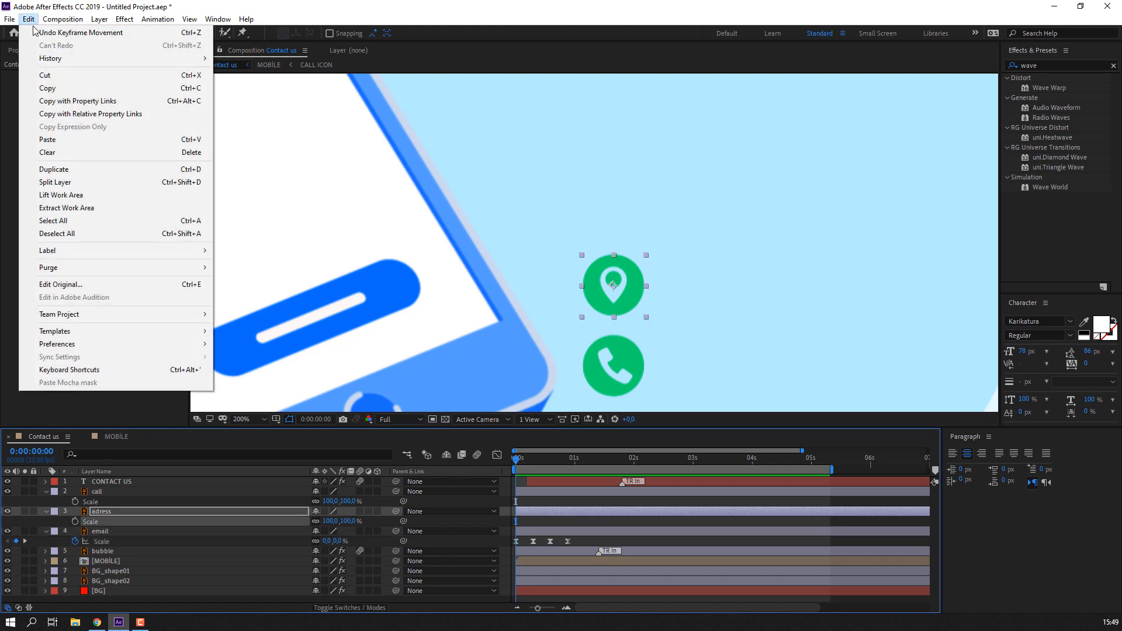
click(48, 139)
click(97, 502)
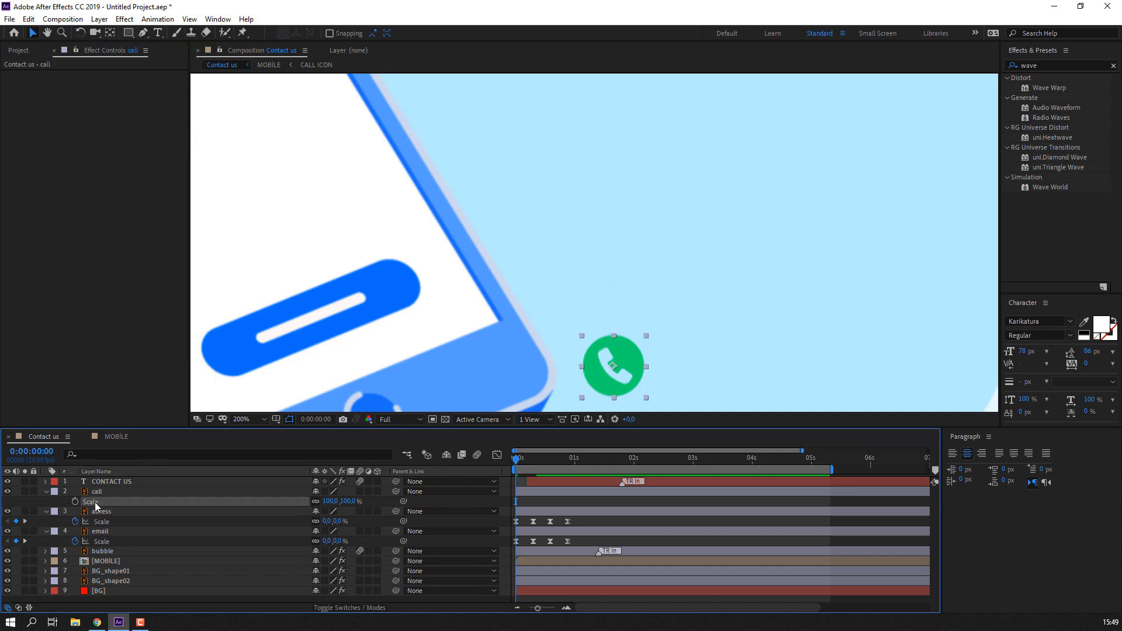
click(34, 20)
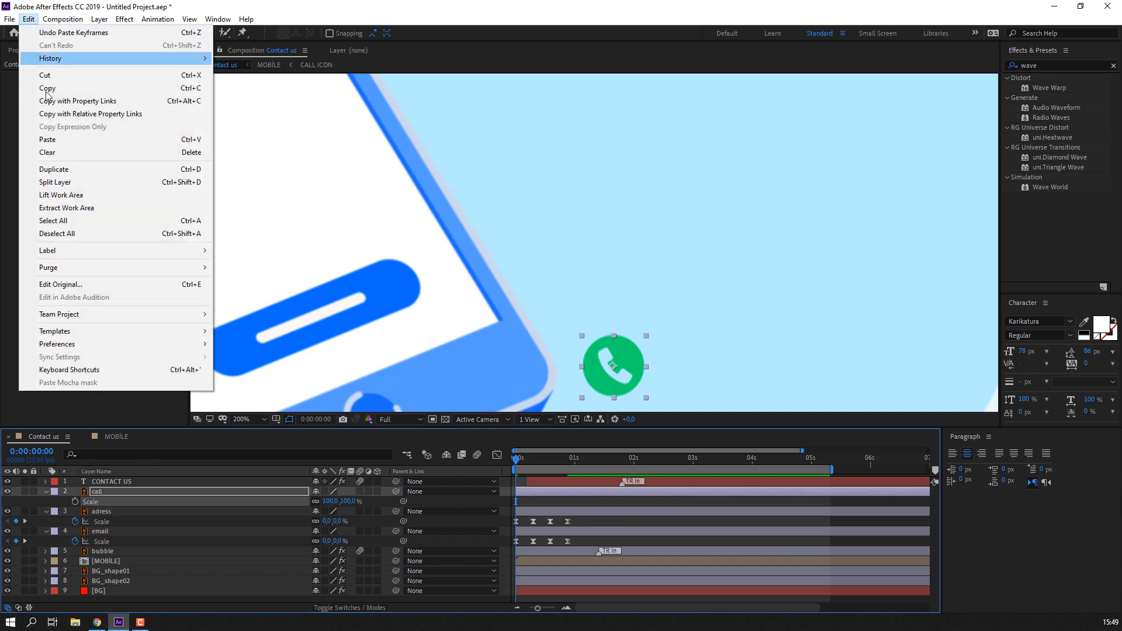
click(48, 140)
- Offset the adress layer 4 frames later, preview, and collapse the three icon layers
key(Page_Down)
key(Page_Down)
key(Page_Down)
key(Page_Down)
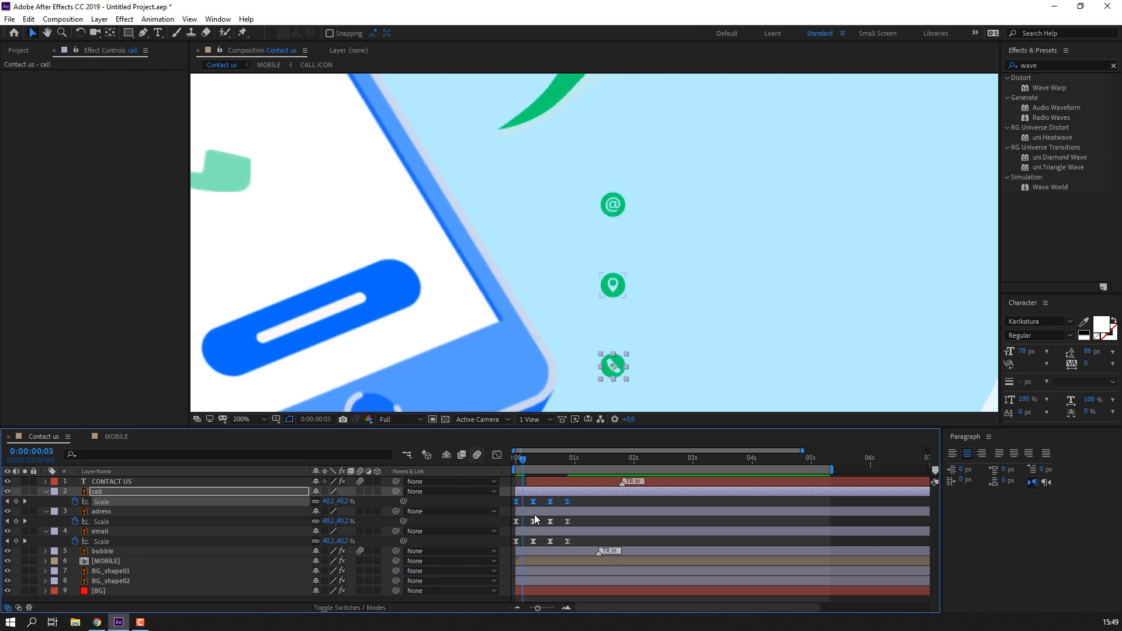
drag(538, 512, 554, 496)
key(space)
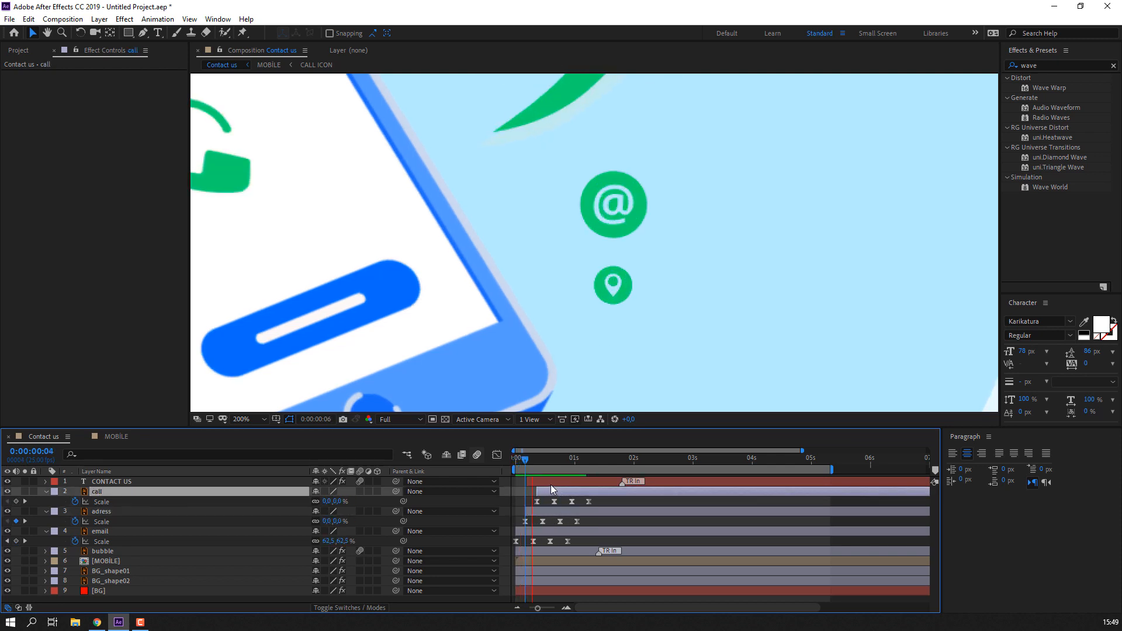
key(space)
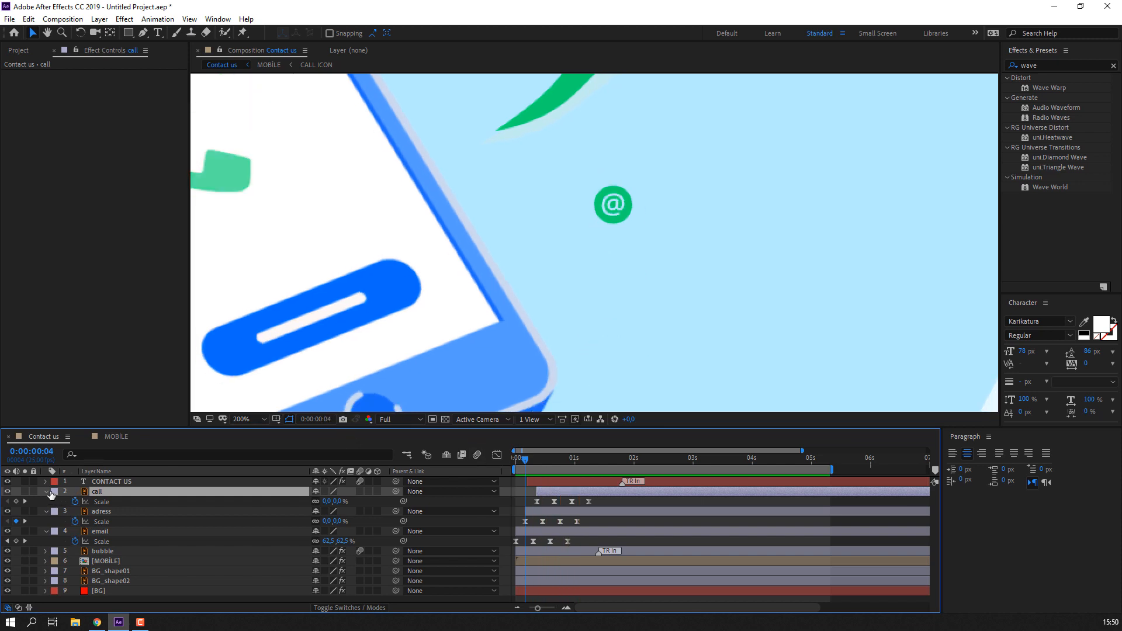
click(52, 493)
click(47, 492)
click(46, 501)
click(47, 512)
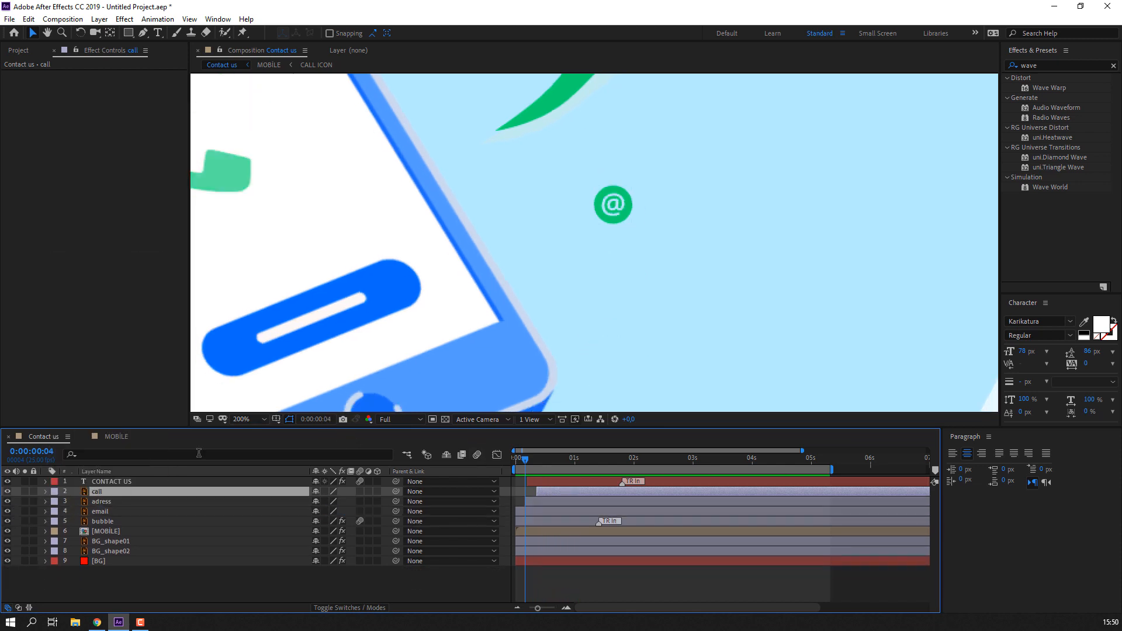
- Fit the composition in the viewer and select the email, adress and call layers
click(255, 420)
click(289, 228)
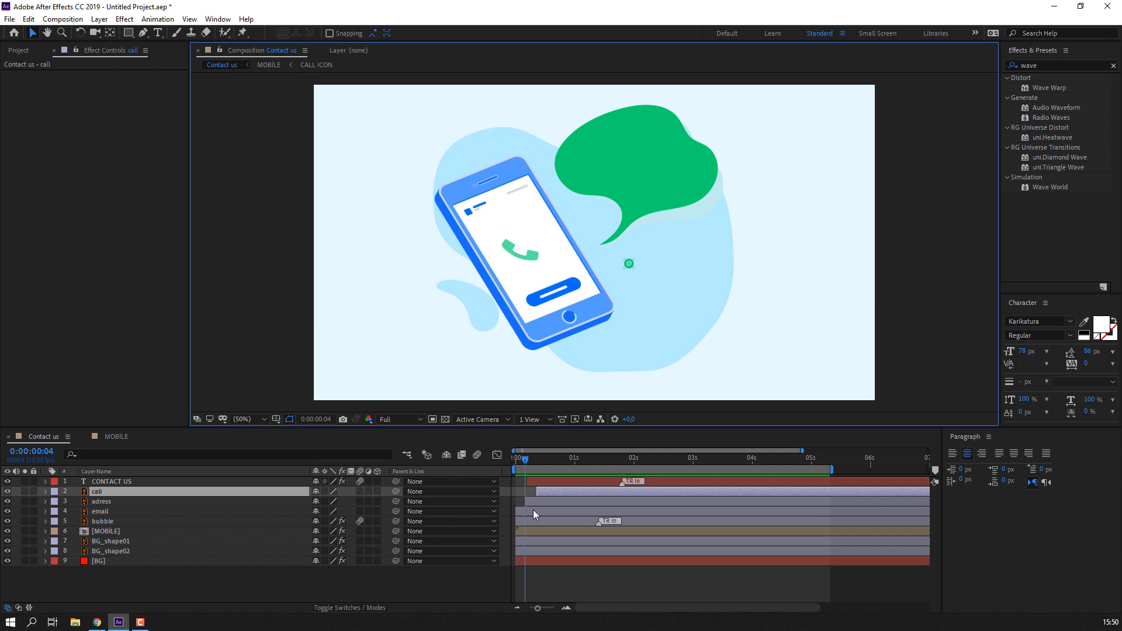
click(534, 510)
ctrl+click(545, 501)
ctrl+click(548, 493)
drag(529, 462, 570, 466)
- Shift the three icon layers to start around one second in and preview
drag(567, 513, 618, 513)
key(space)
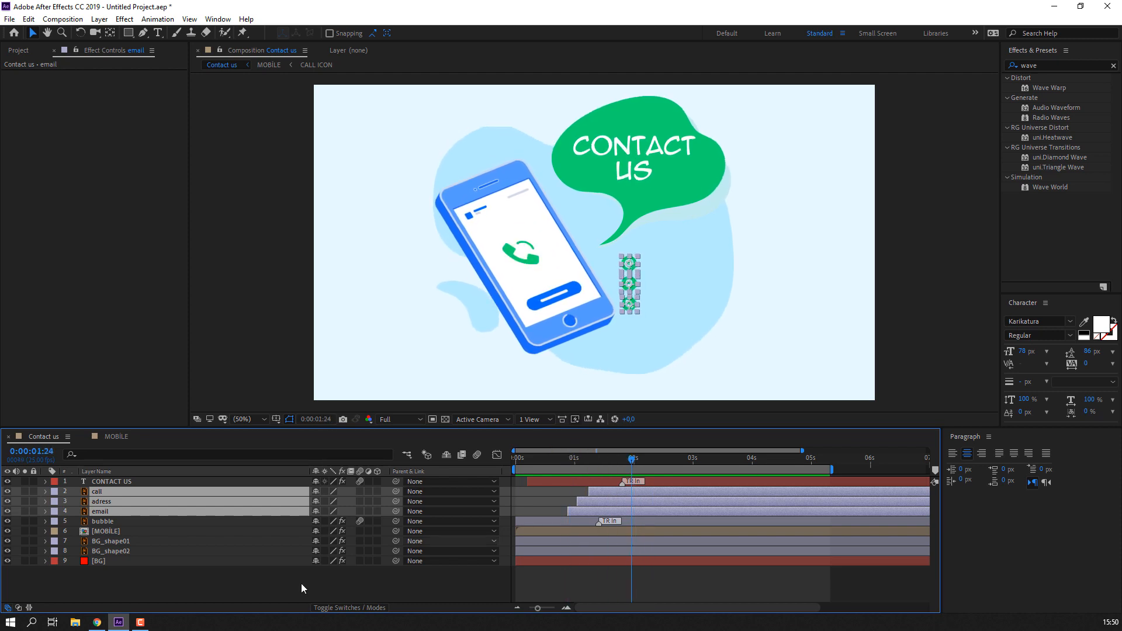
click(315, 591)
click(641, 157)
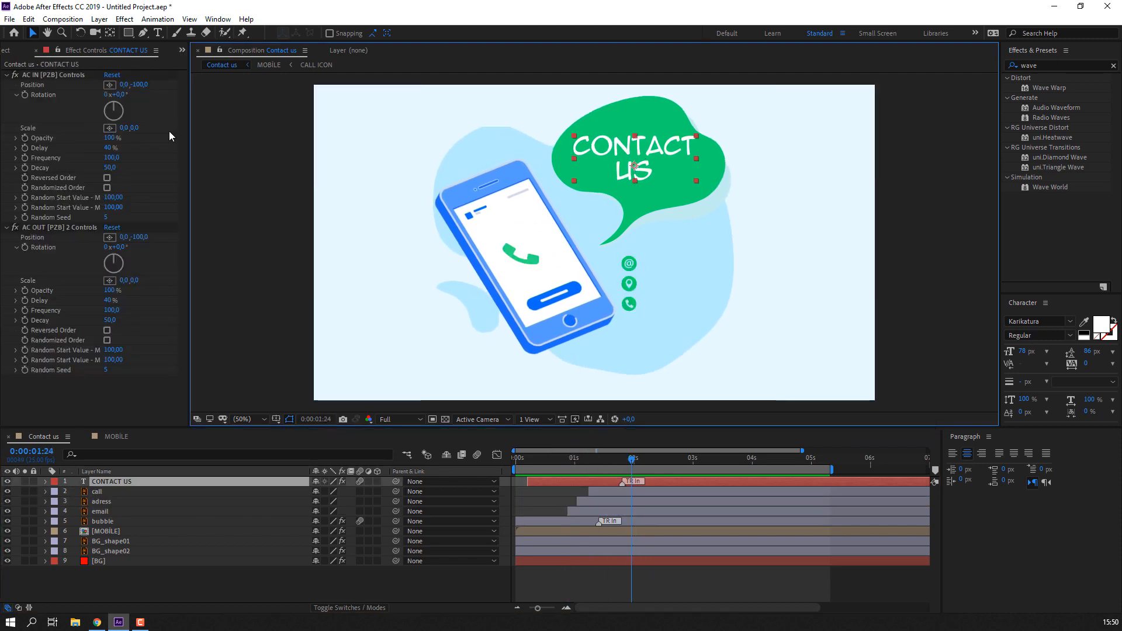
- Use an Edit menu command on the title layer and drag its text down out of the bubble
click(7, 75)
click(28, 19)
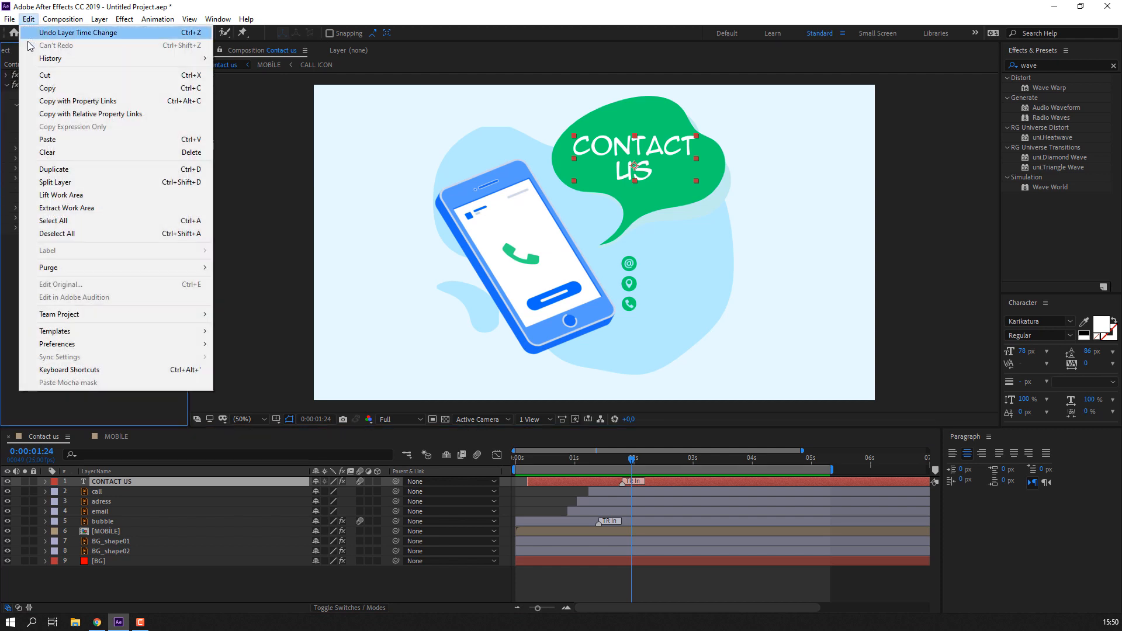
click(56, 164)
drag(672, 168, 742, 267)
scroll(759, 262, up, 1)
drag(821, 247, 713, 215)
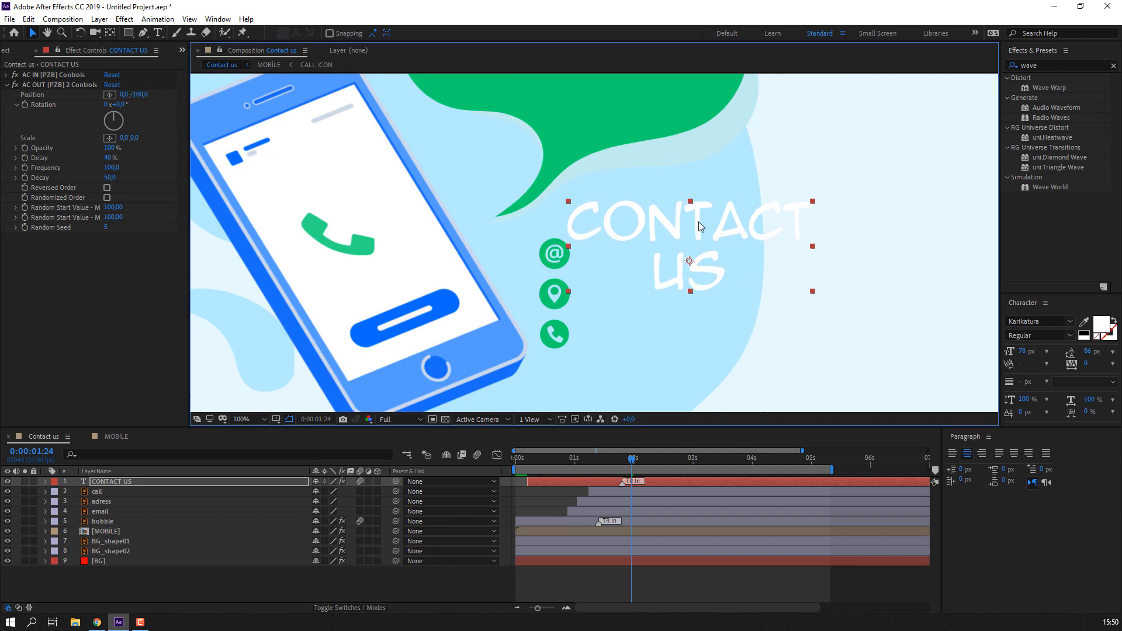
- Colour the text the bubble's green, then select and delete all of it
double_click(704, 223)
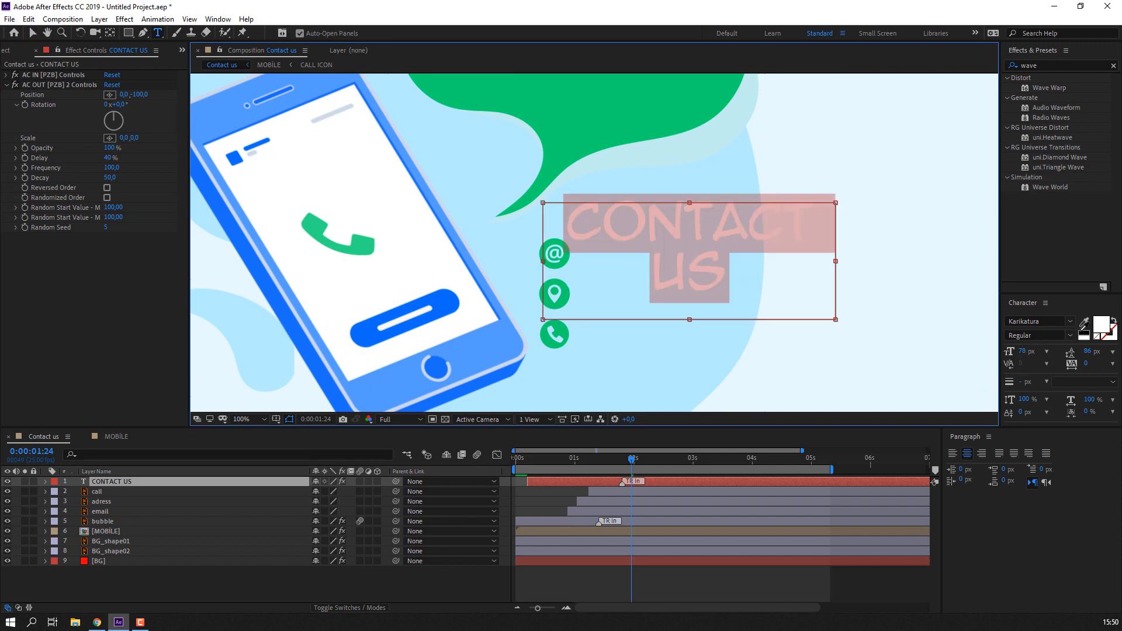
click(1083, 326)
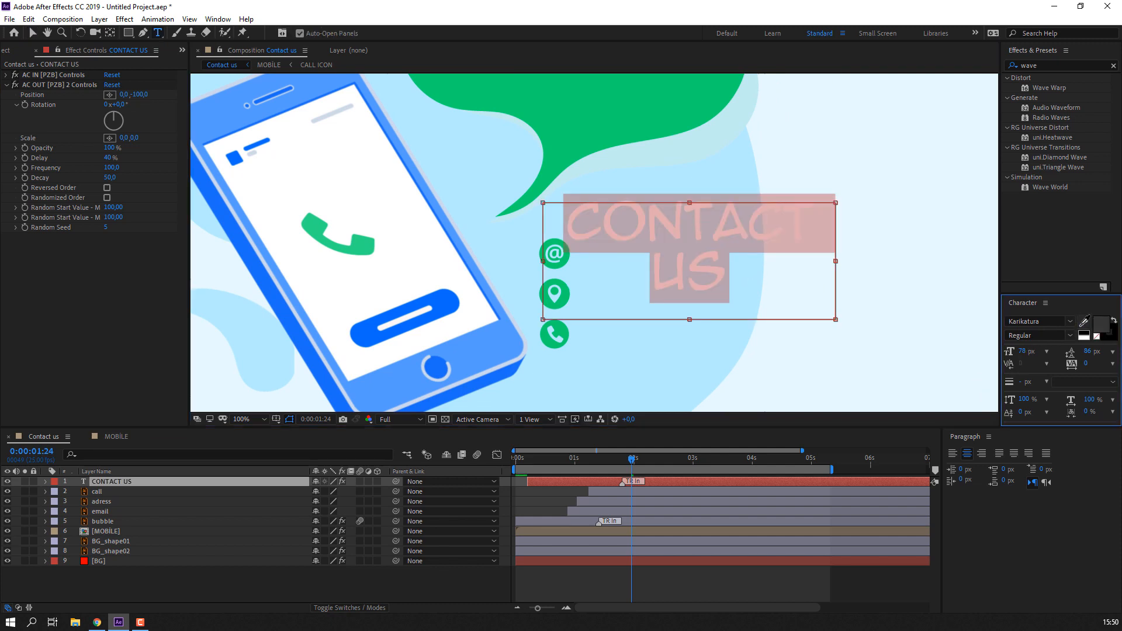
click(582, 117)
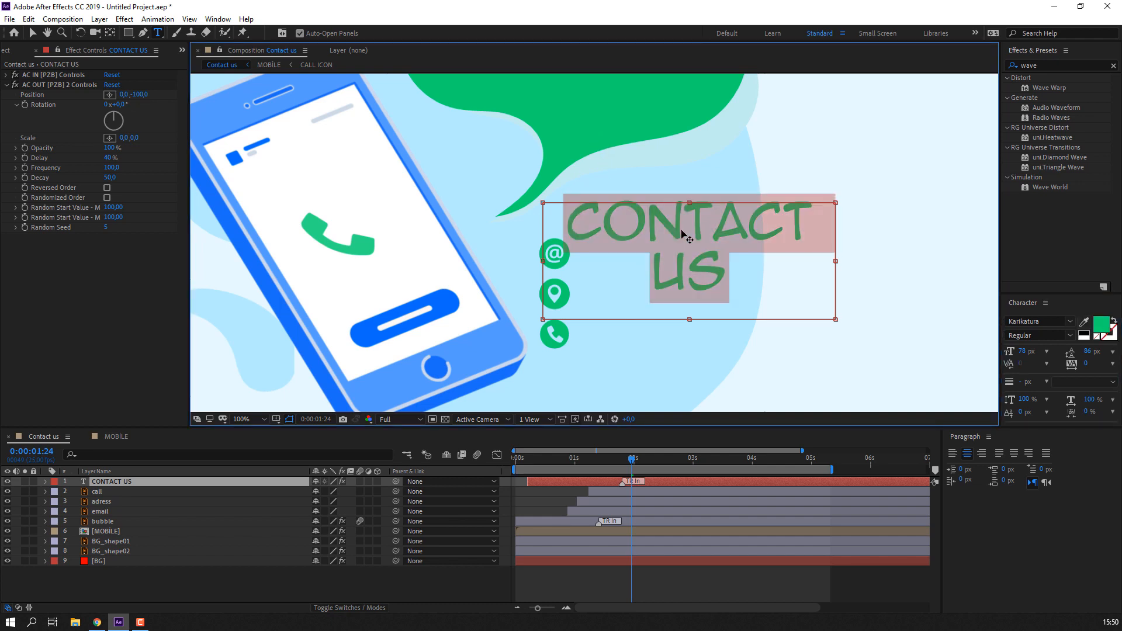
text(EMAİL)
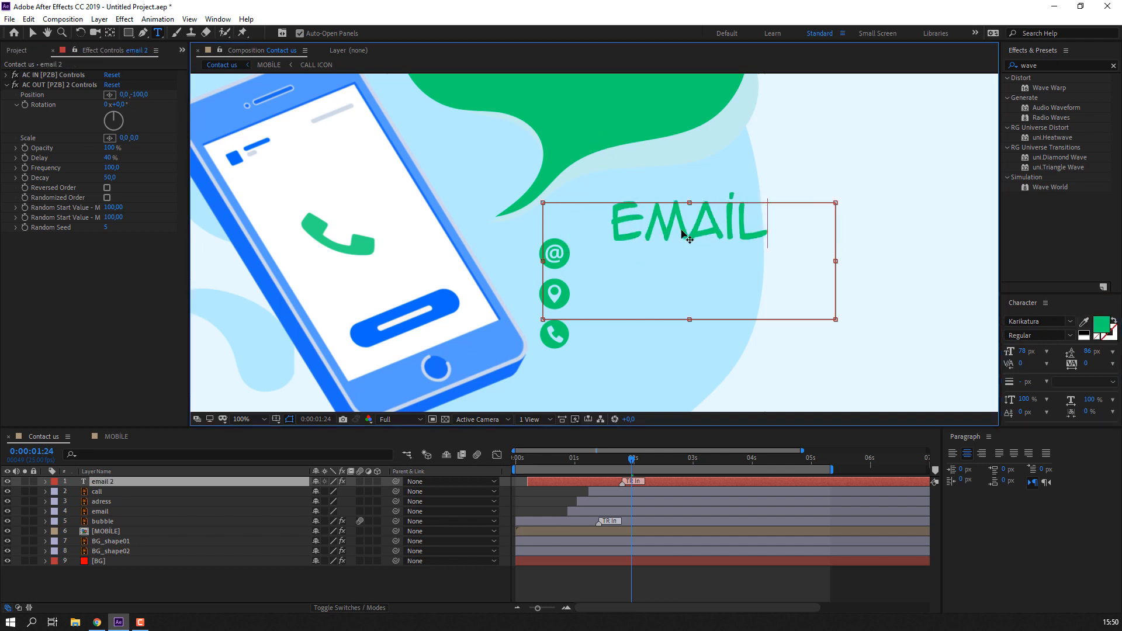
text(ф)
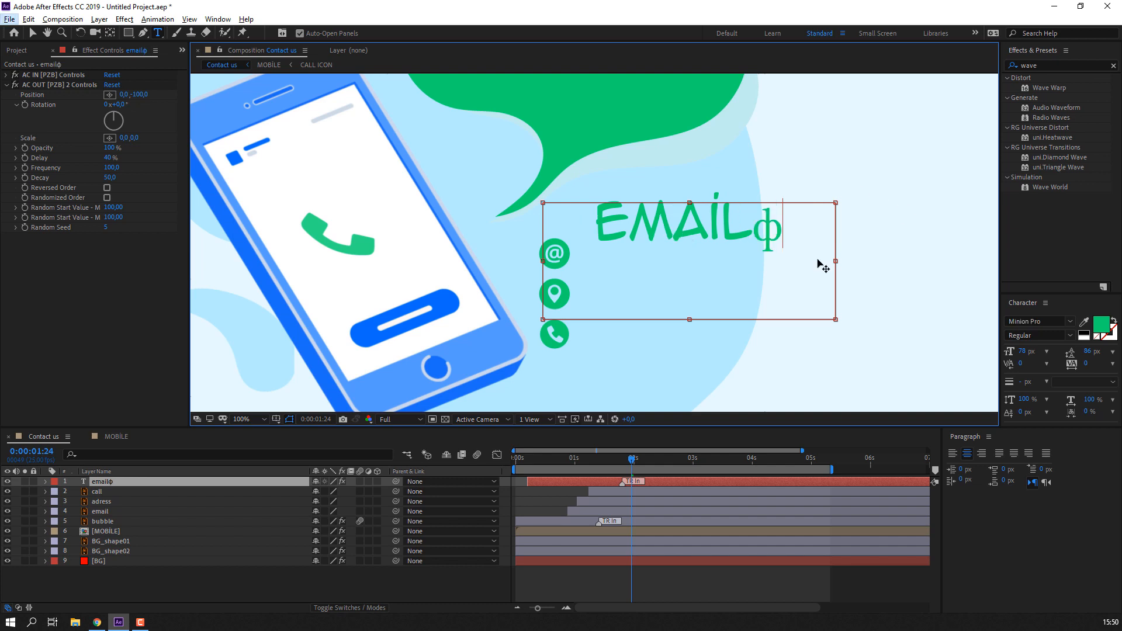
key(ctrl+a)
key(BackSpace)
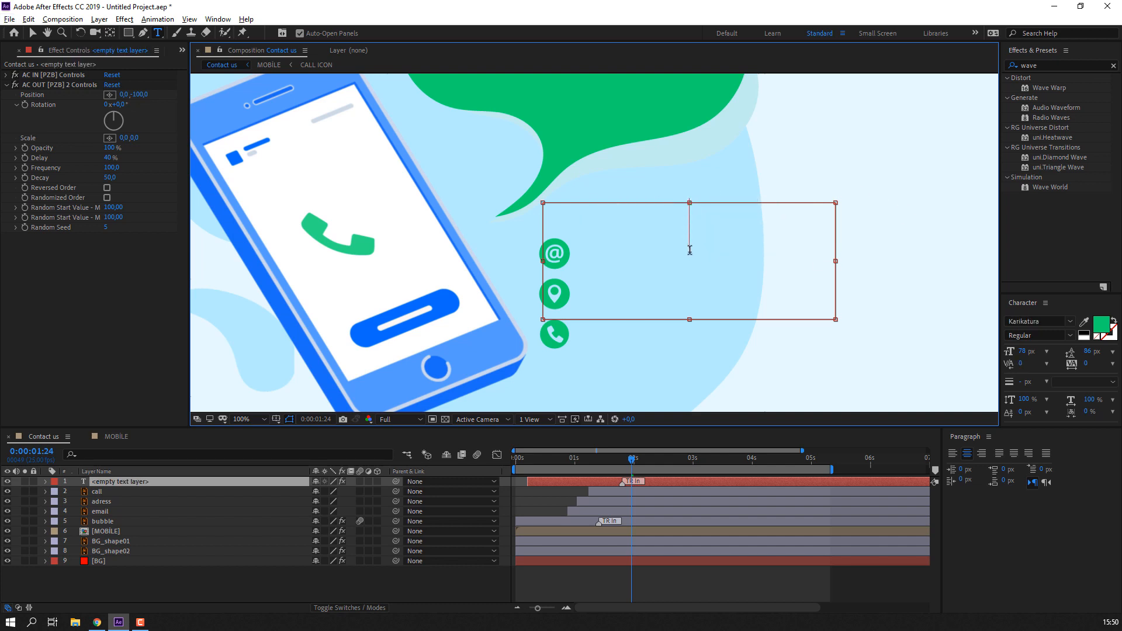
click(1048, 322)
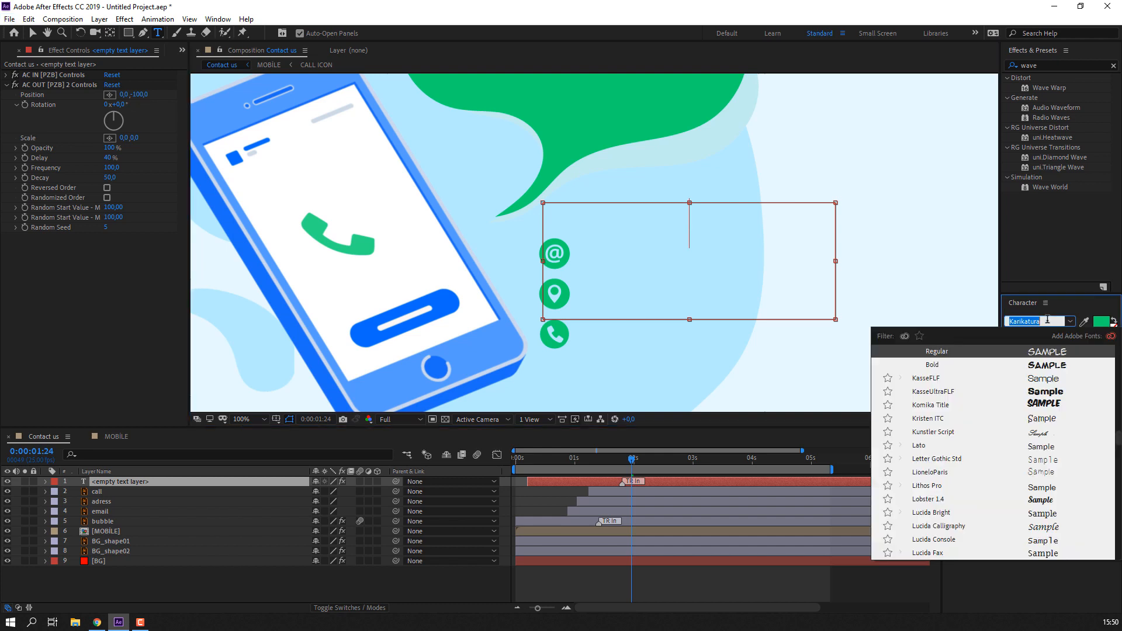
text(prox)
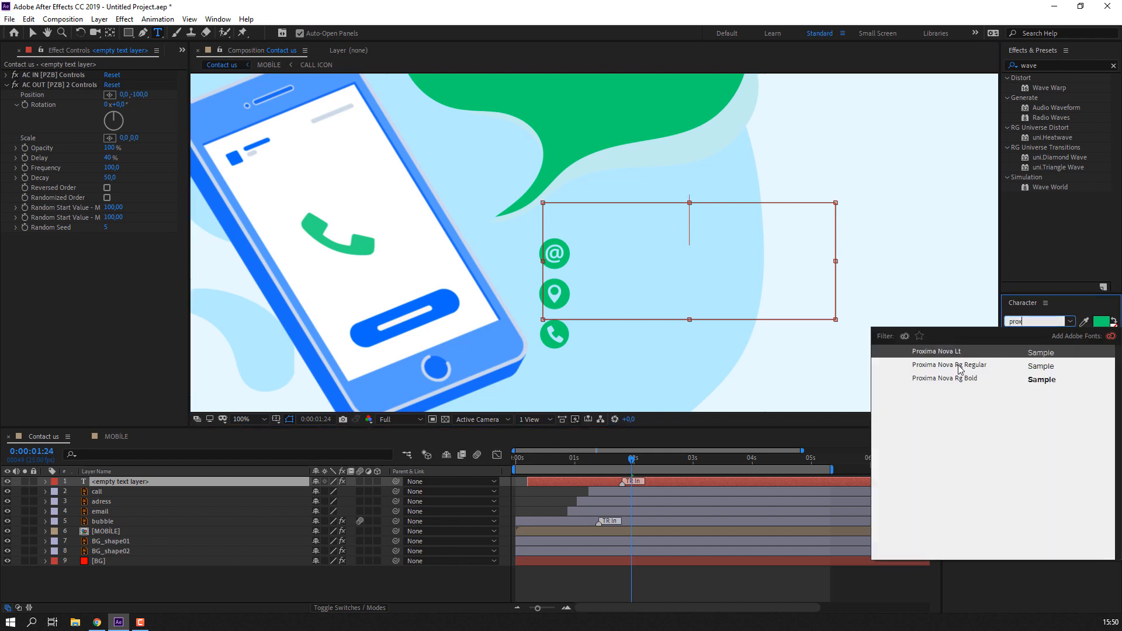
click(937, 378)
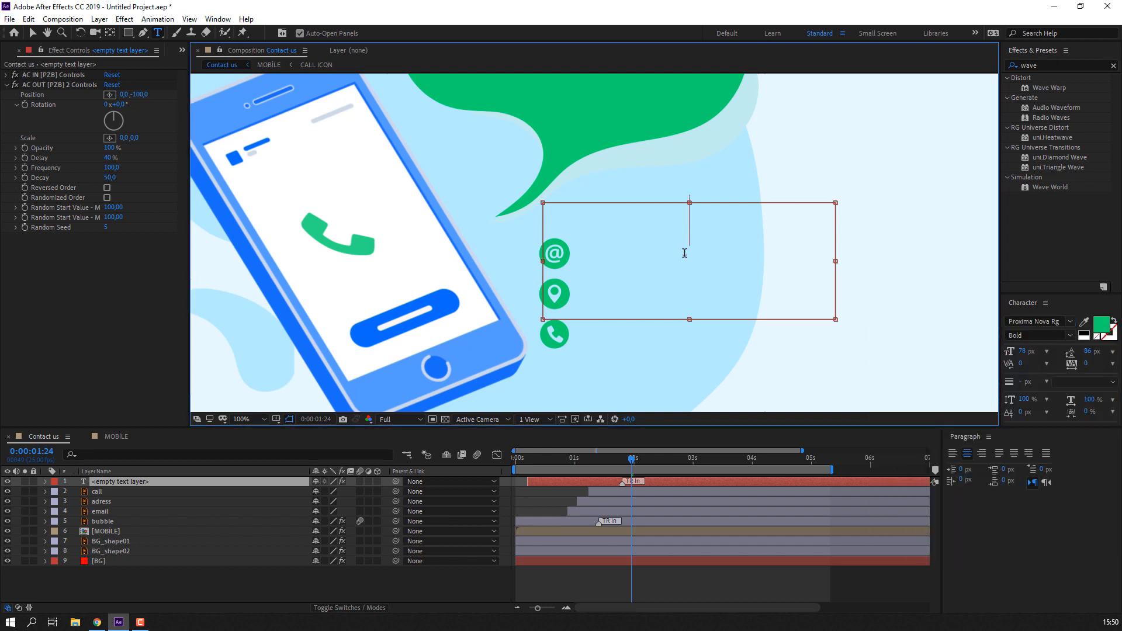
text(youremail.)
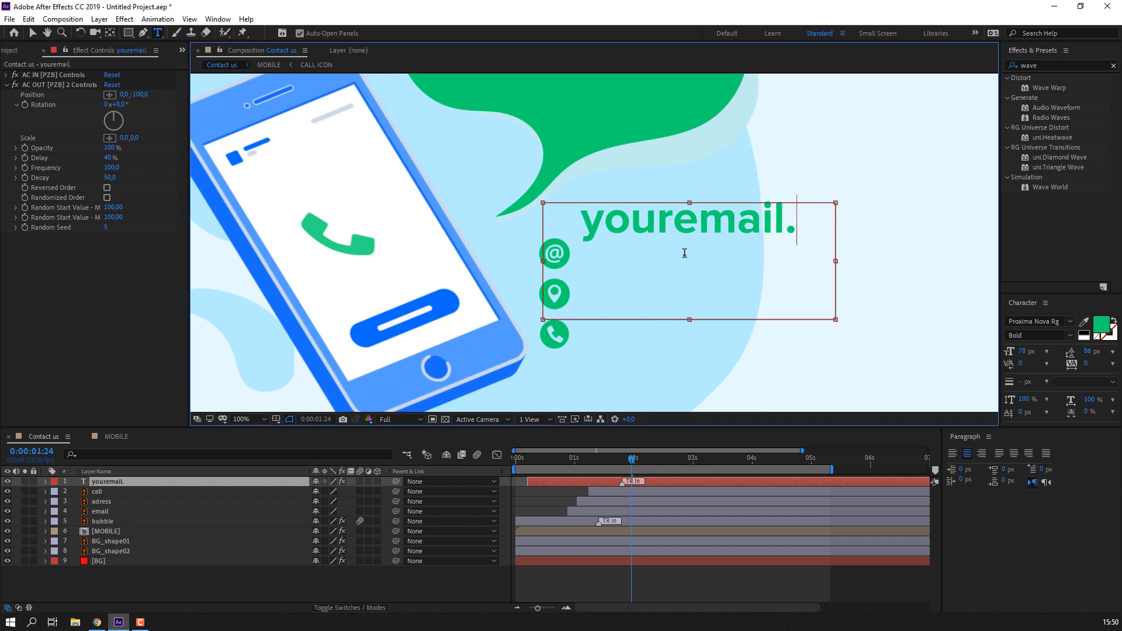
key(BackSpace)
text(@y)
key(BackSpace)
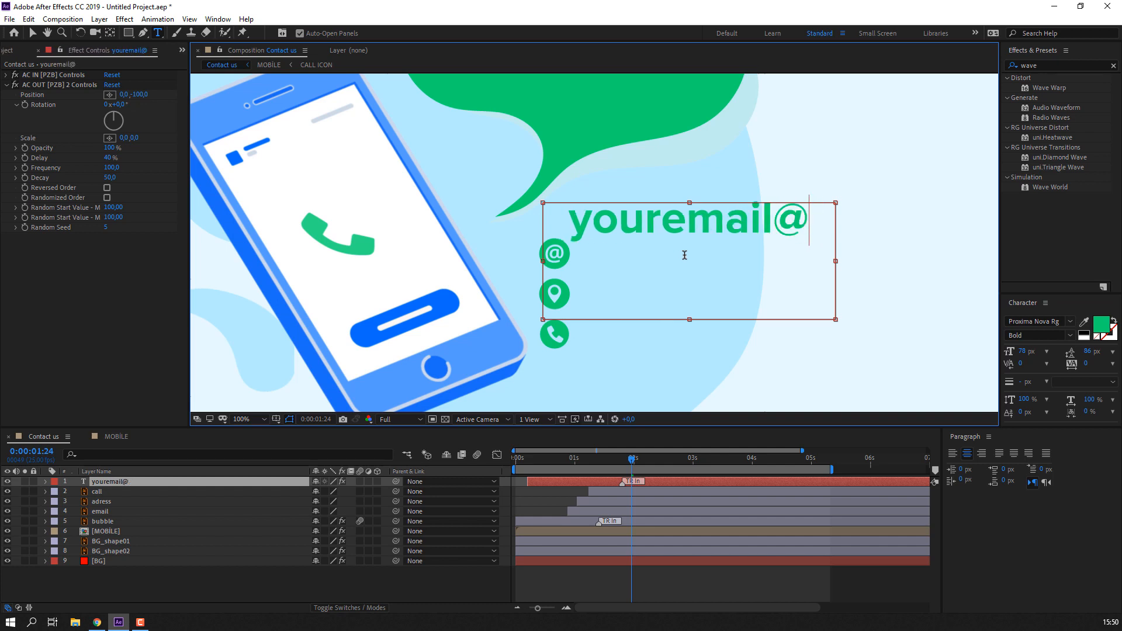
text(websit)
text(eb)
key(Right)
text(site.com)
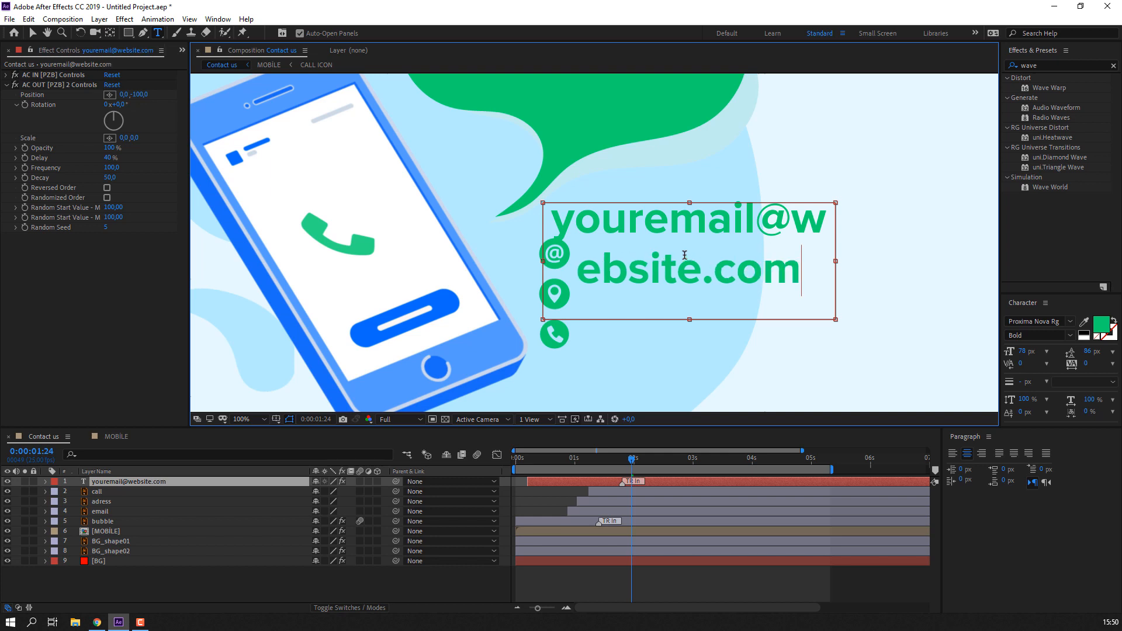
- Resize the email text to 36 px and fit the text box tightly around the line
key(ctrl+a)
drag(1022, 351, 991, 348)
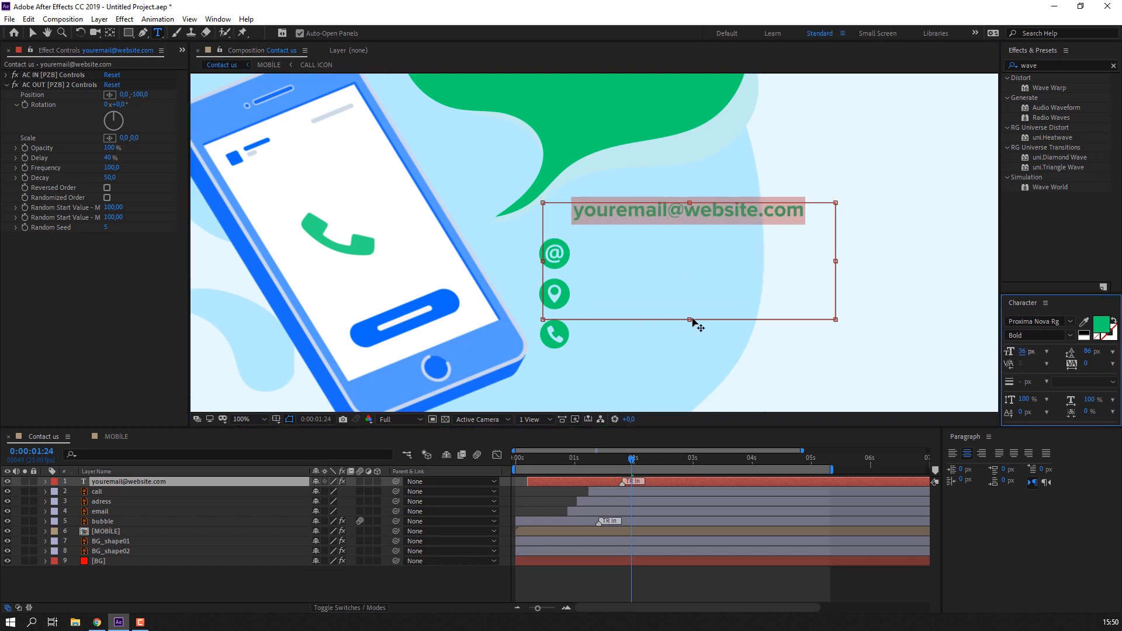
drag(690, 319, 693, 223)
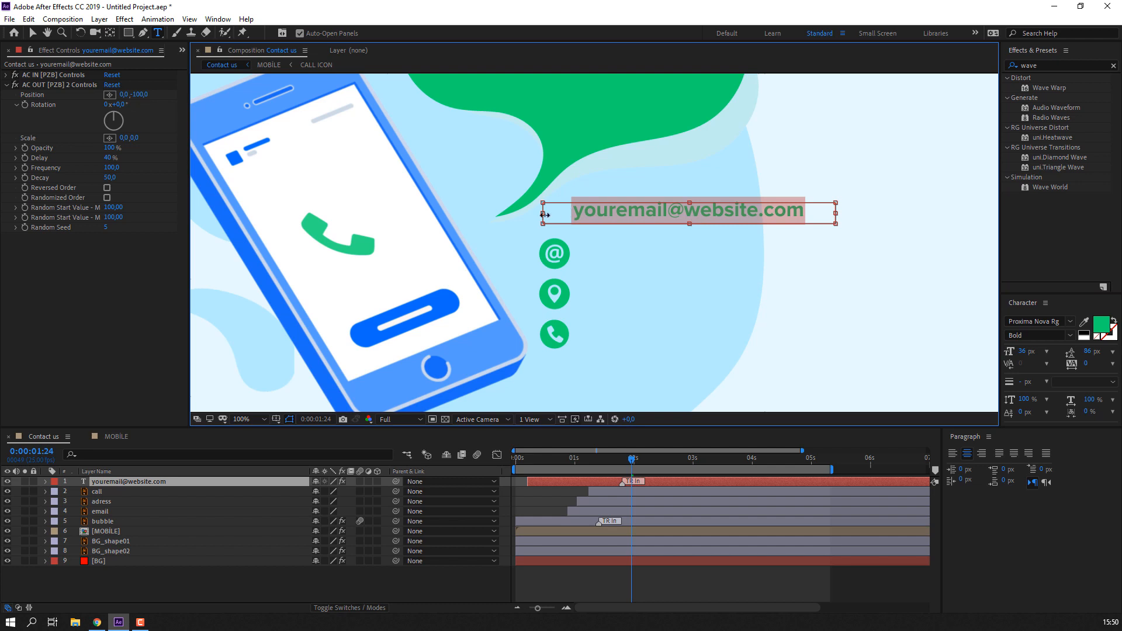
drag(544, 215, 600, 210)
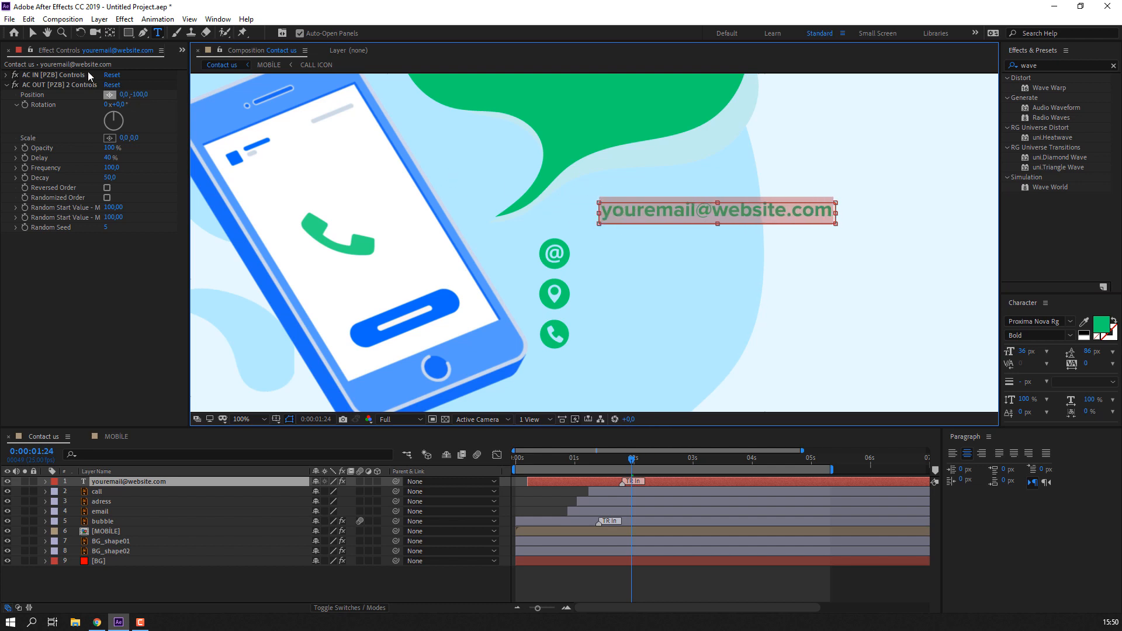
- Make the email layer start earlier and move its text down toward the @ icon
click(34, 33)
drag(554, 487, 706, 487)
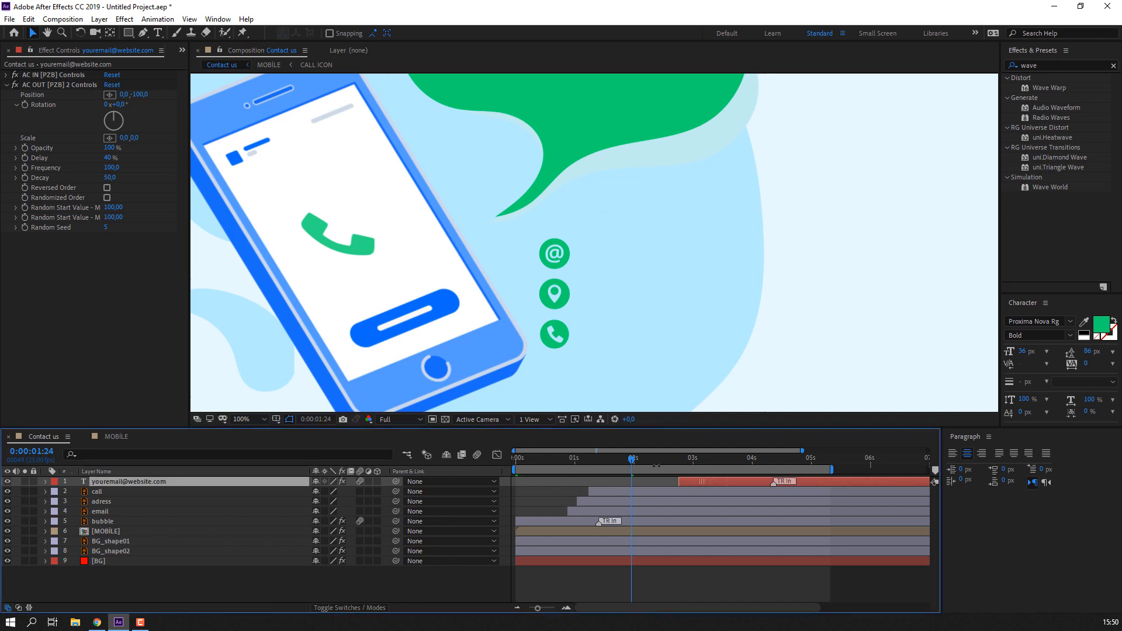
drag(560, 457, 584, 462)
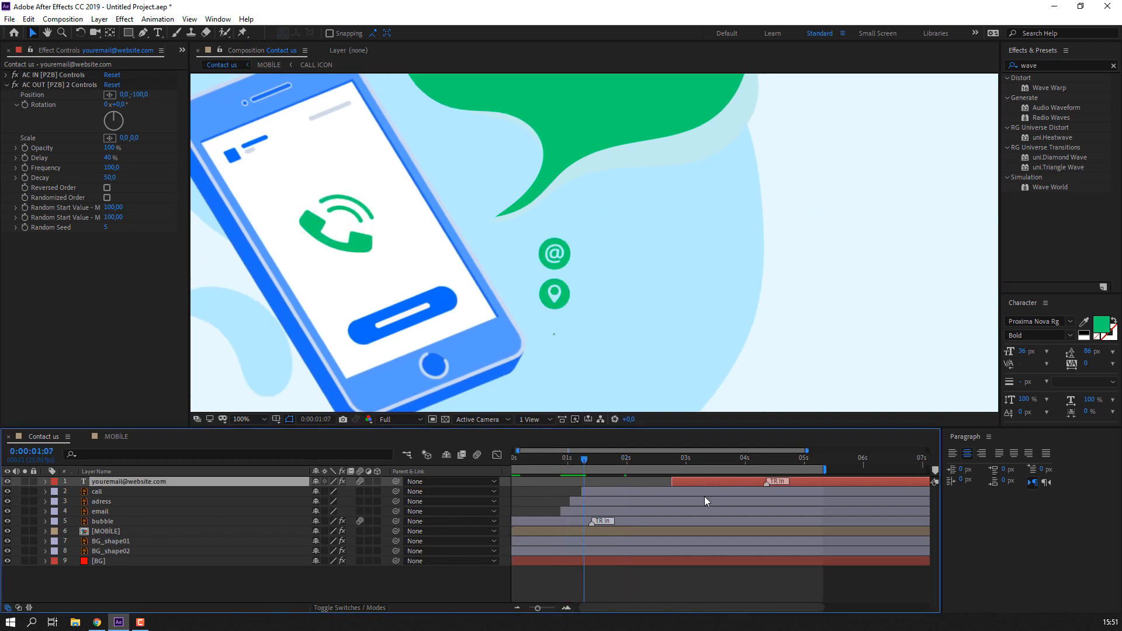
drag(693, 479, 577, 478)
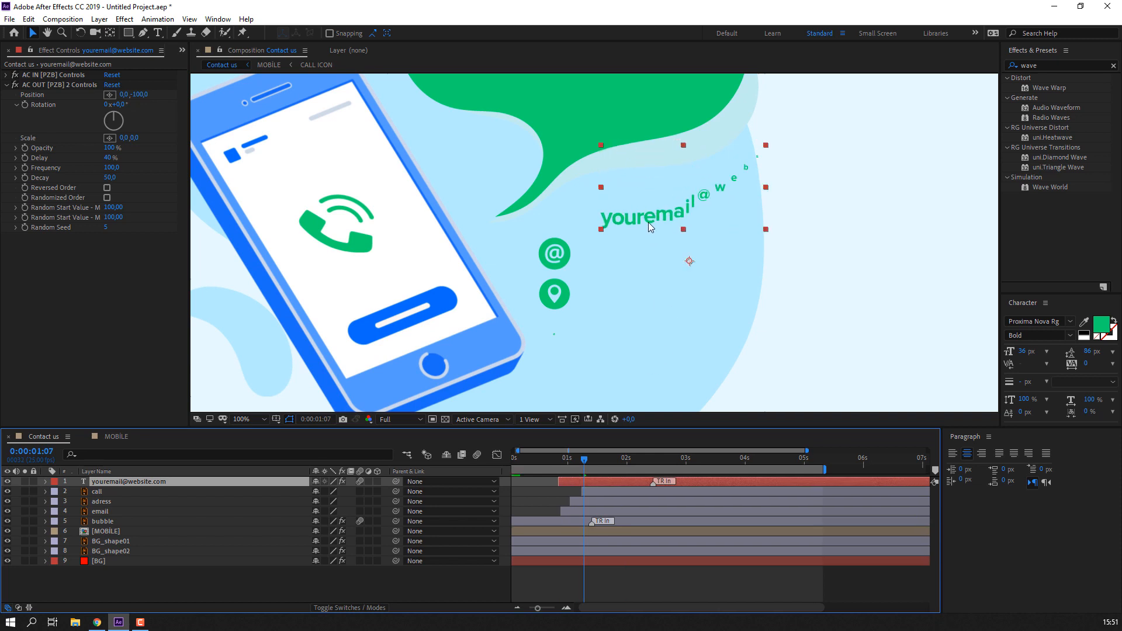
drag(647, 222, 629, 256)
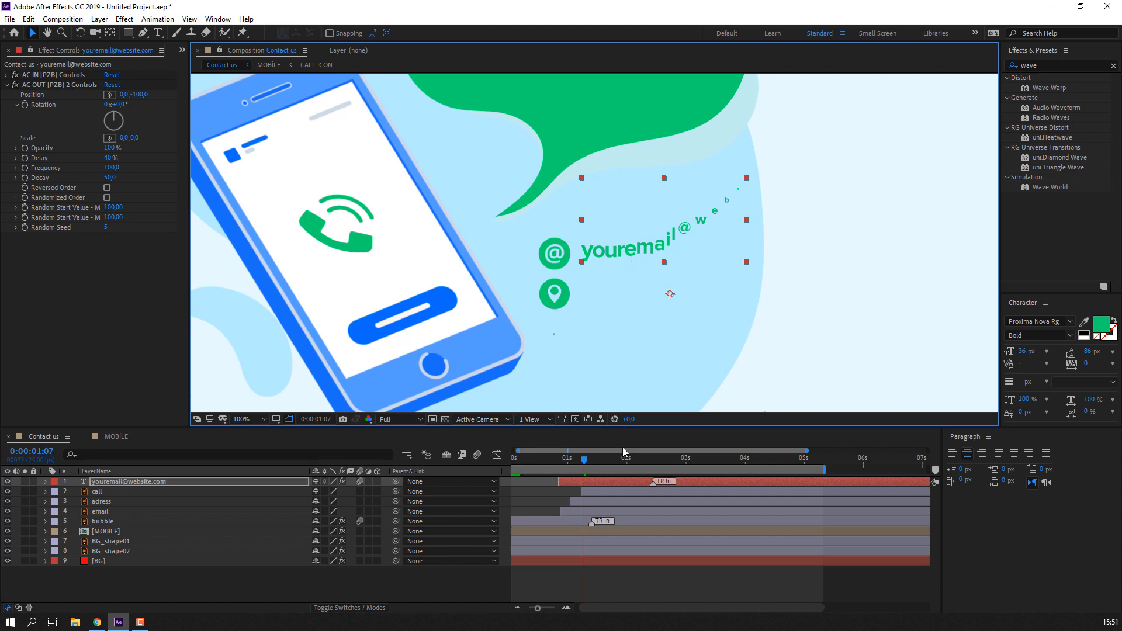
drag(539, 459, 646, 466)
double_click(729, 247)
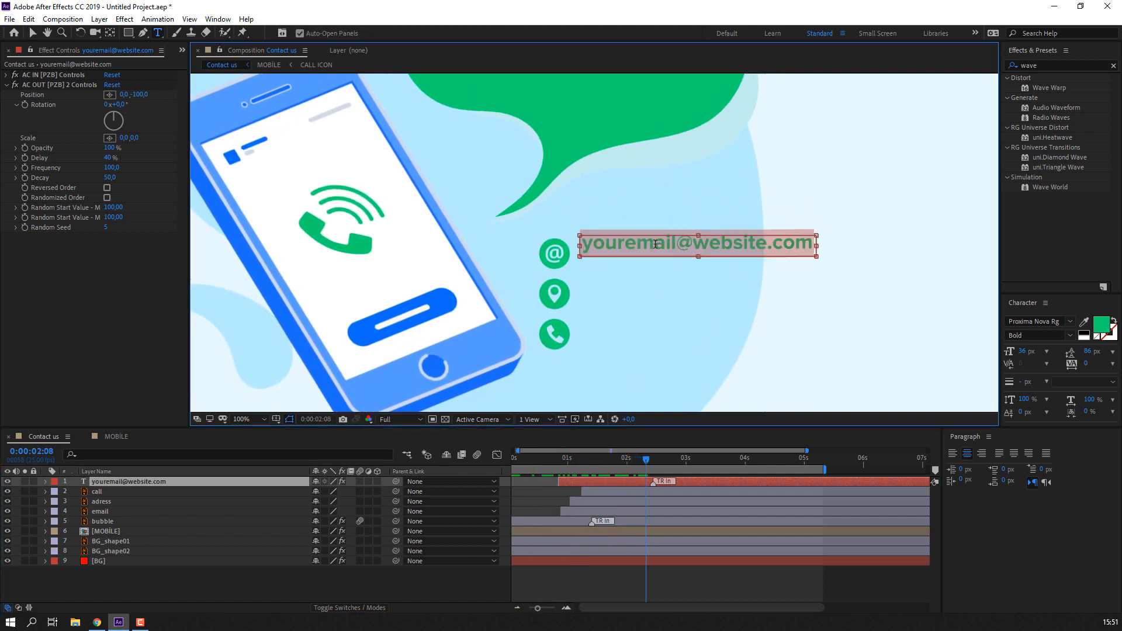
click(656, 245)
drag(637, 245, 590, 250)
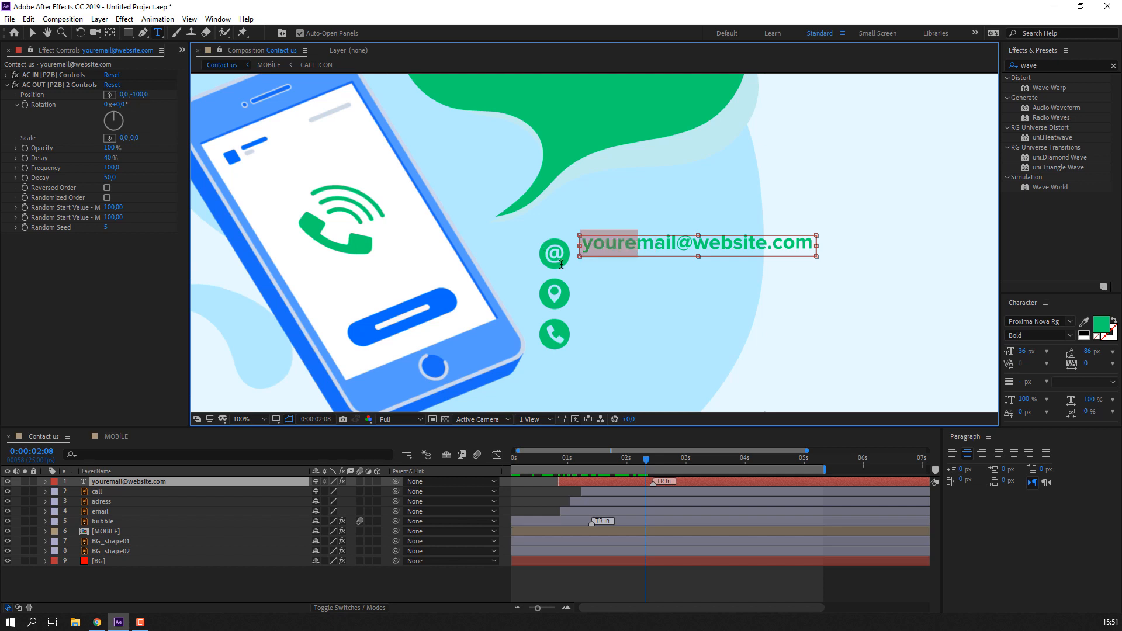
key(BackSpace)
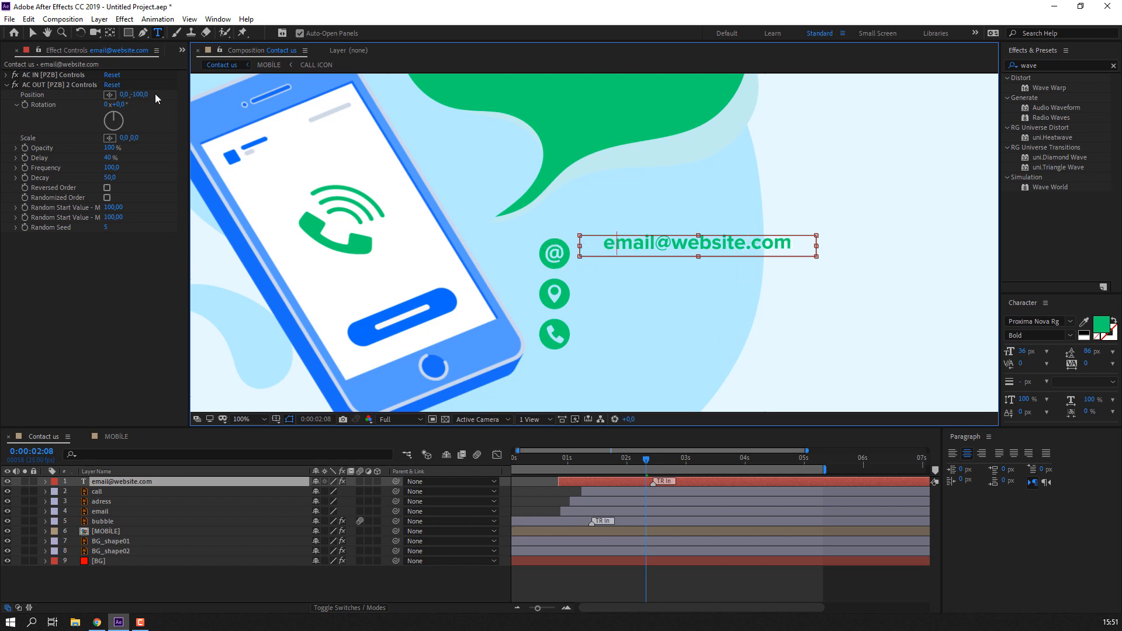
click(32, 33)
mouse_move(642, 244)
mouse_down()
mouse_move(612, 252)
mouse_move(638, 261)
mouse_up()
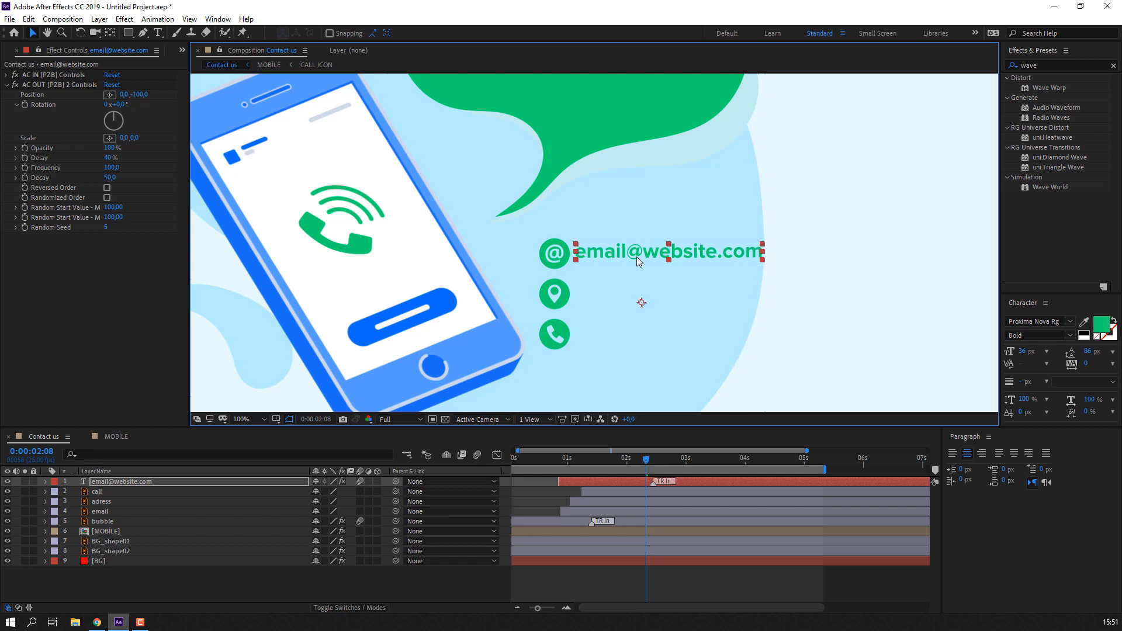
- Set the email text to 34 px and preview the icons and email animating in
click(1028, 351)
text(34)
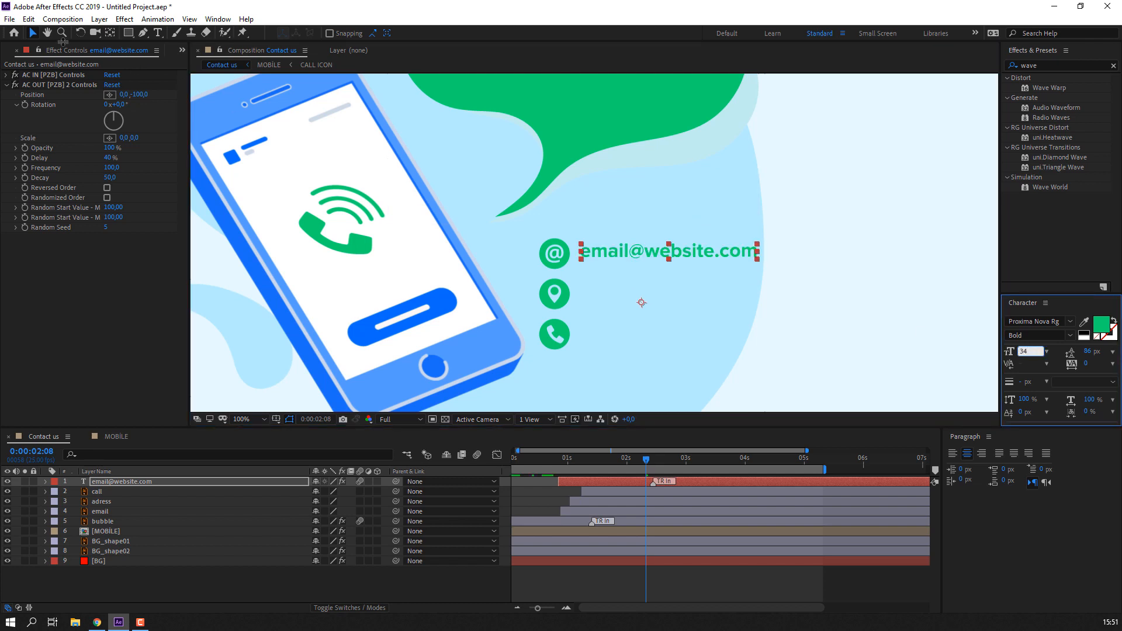
click(473, 586)
click(637, 255)
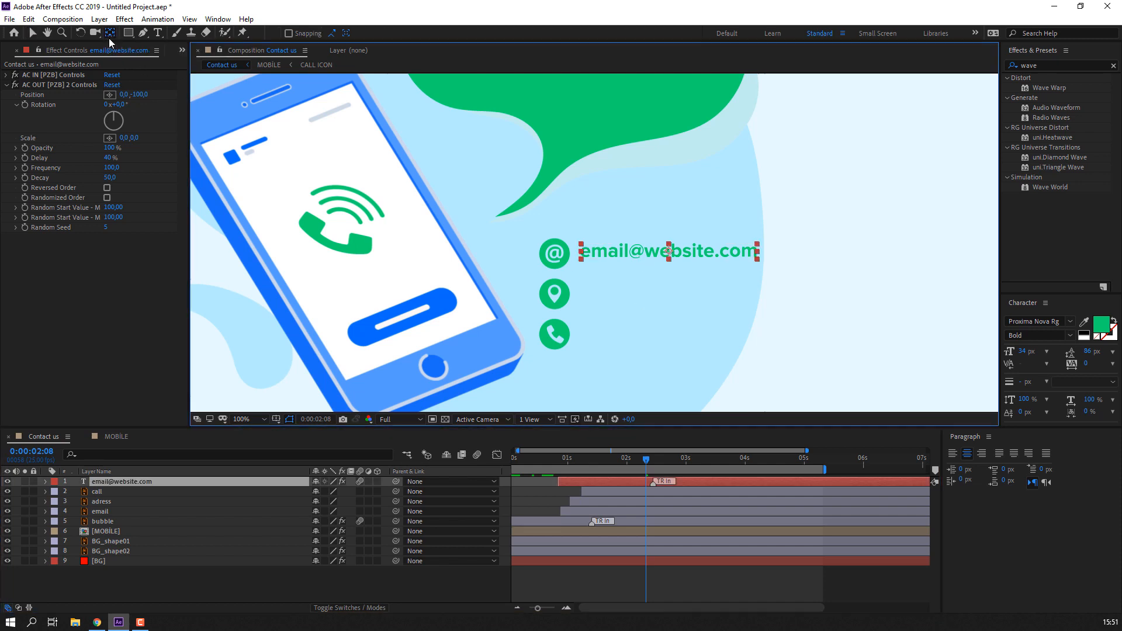
click(549, 459)
drag(561, 458, 650, 458)
click(27, 19)
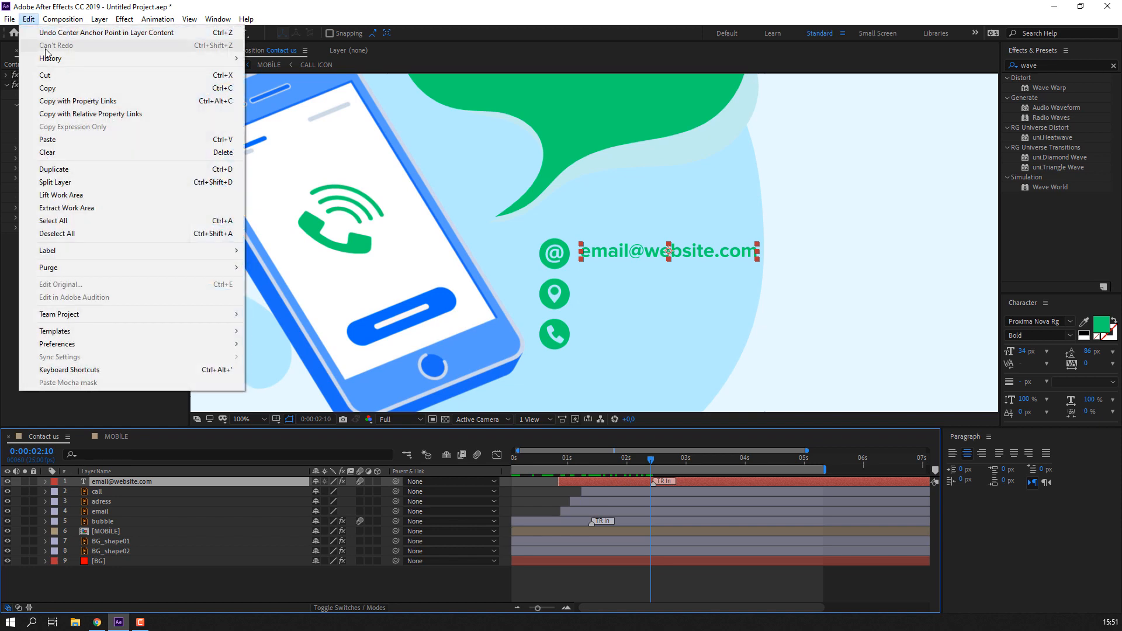
- Duplicate the email line, move it to the location icon row, and retype it as 'your adress'
click(58, 240)
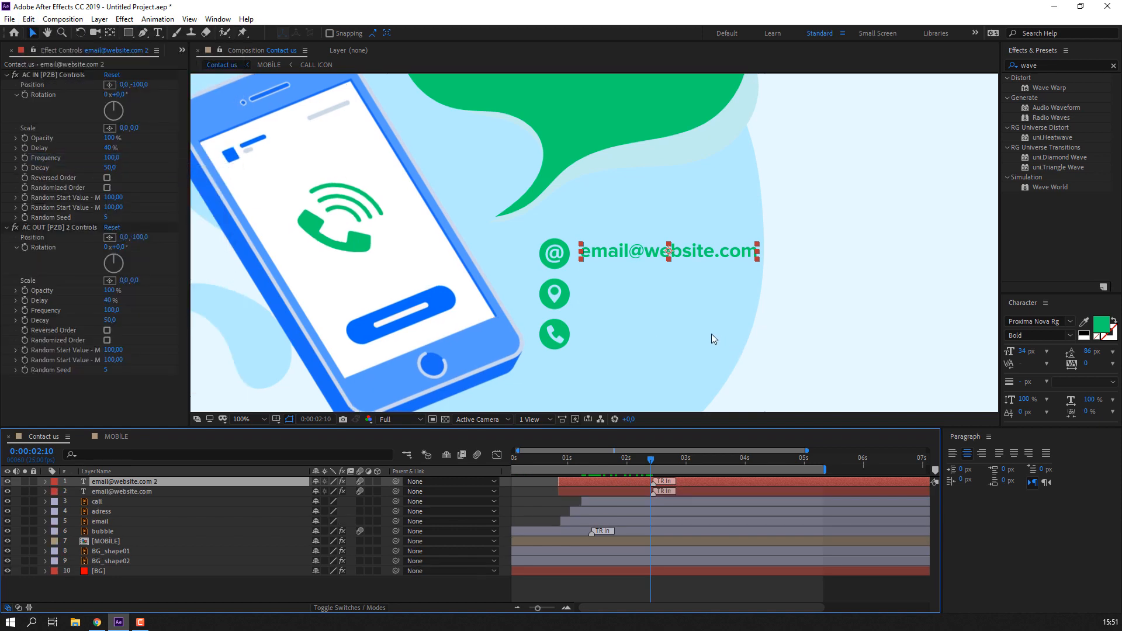
key(shift+Down)
key(shift+Down)
key(shift+Down)
key(shift+Down)
key(shift+Down)
key(shift+Down)
key(shift+Down)
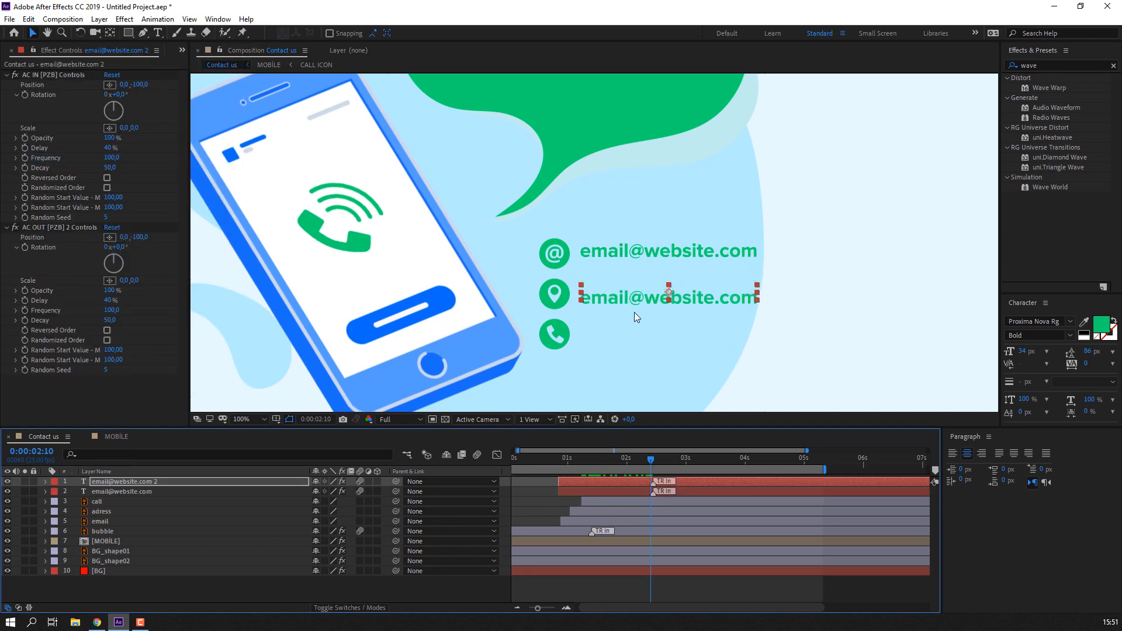
double_click(632, 299)
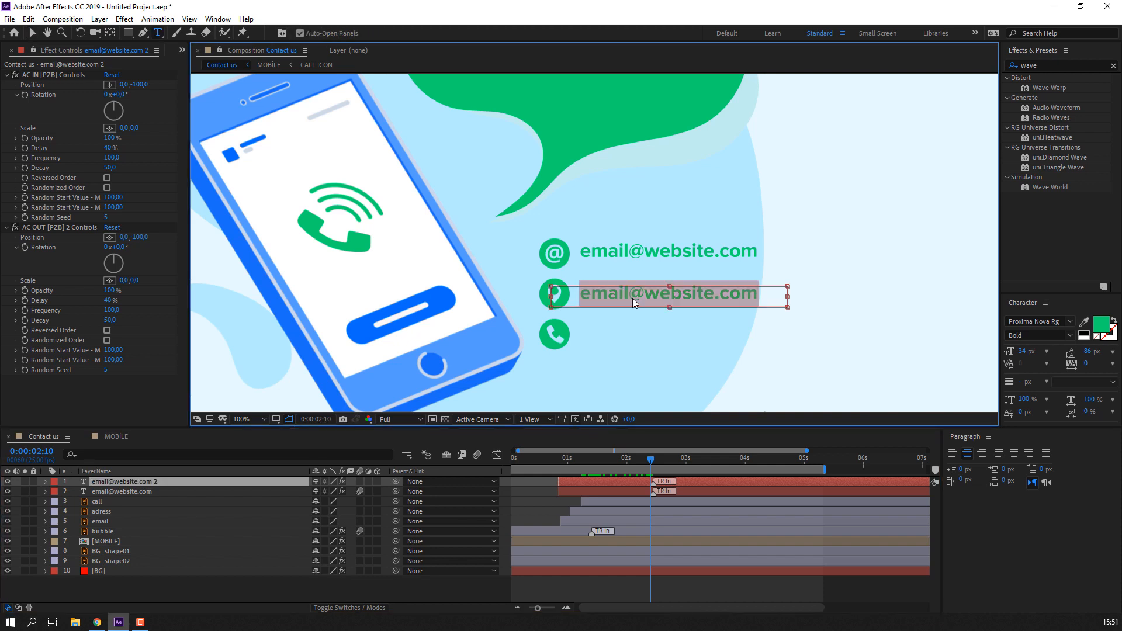
text(Adre)
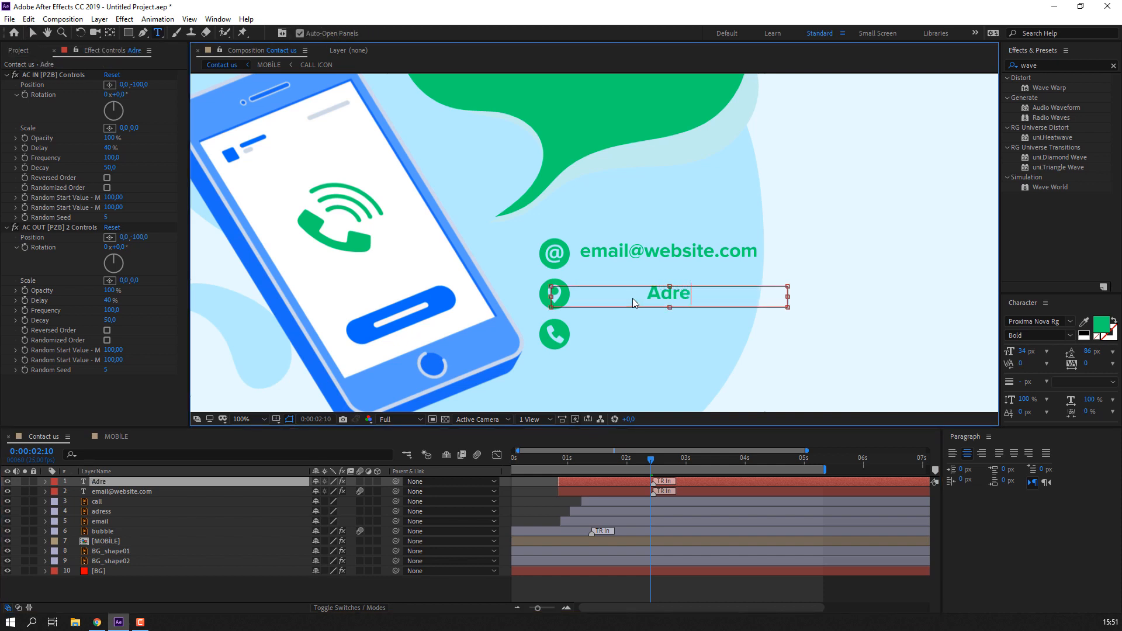
text(your adress)
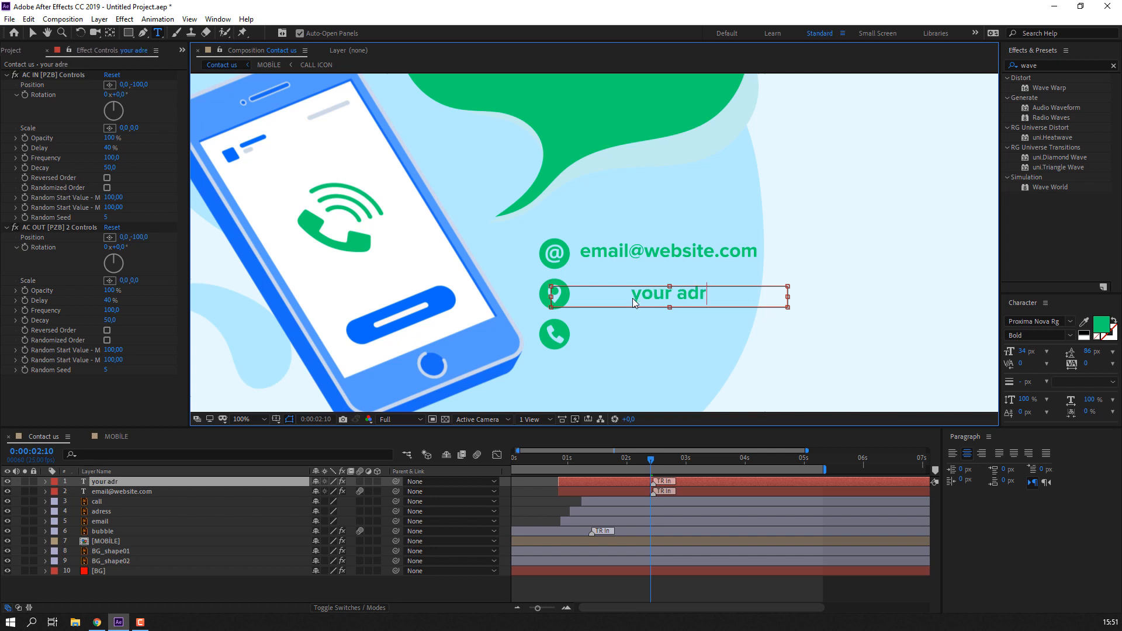
click(32, 32)
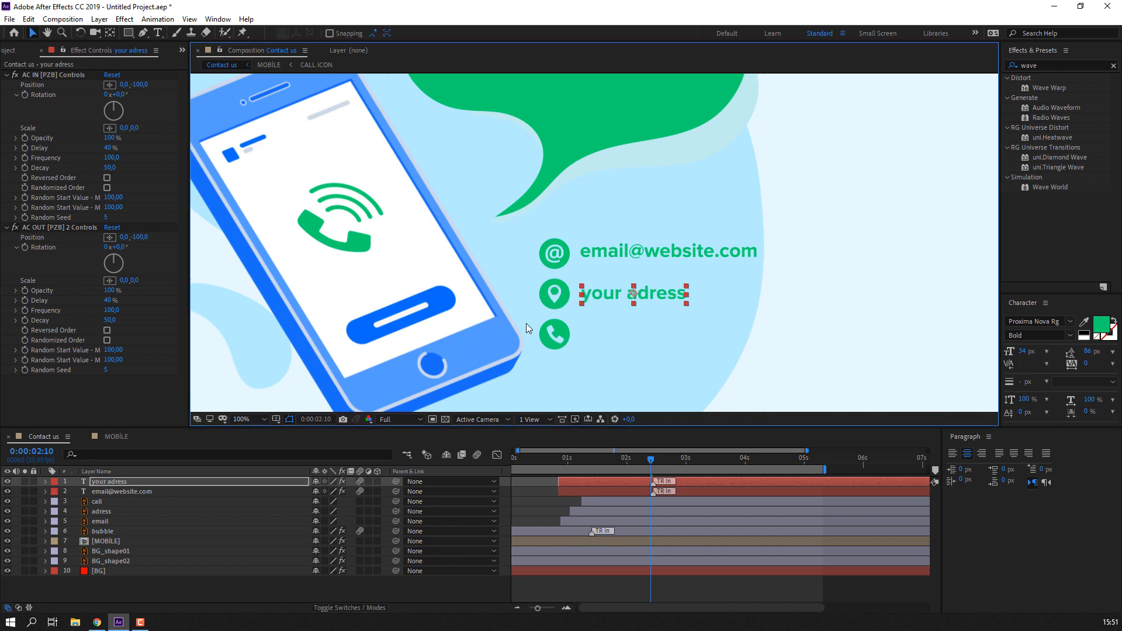
scroll(625, 314, down, 3)
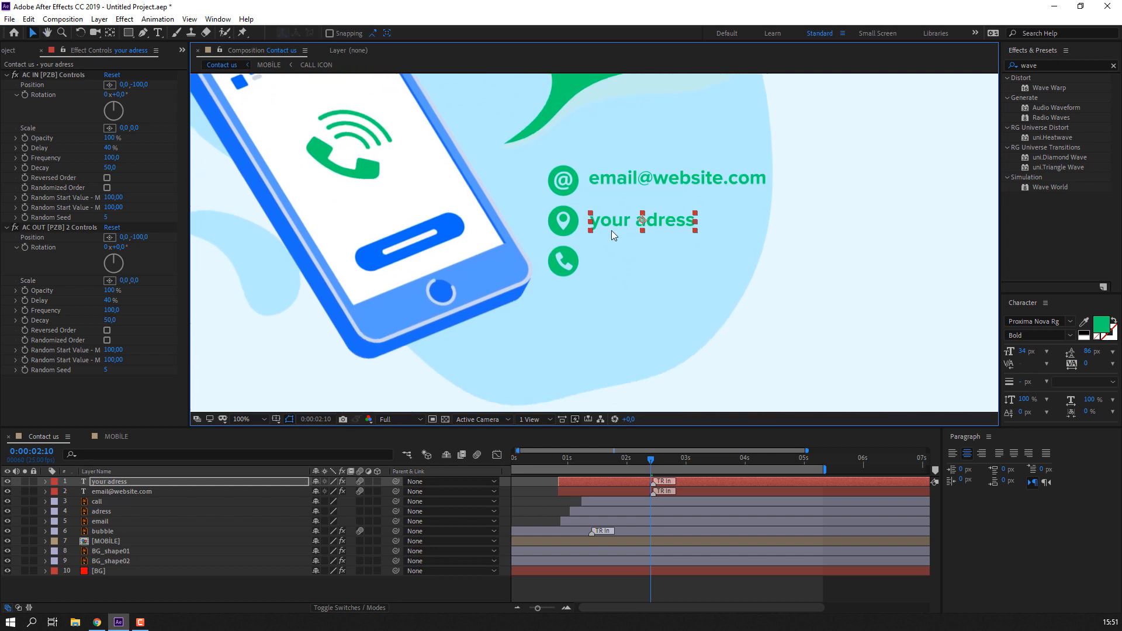
key(ctrl+d)
key(shift+Down)
key(shift+Down)
key(shift+Down)
key(shift+Down)
key(shift+Down)
key(shift+Down)
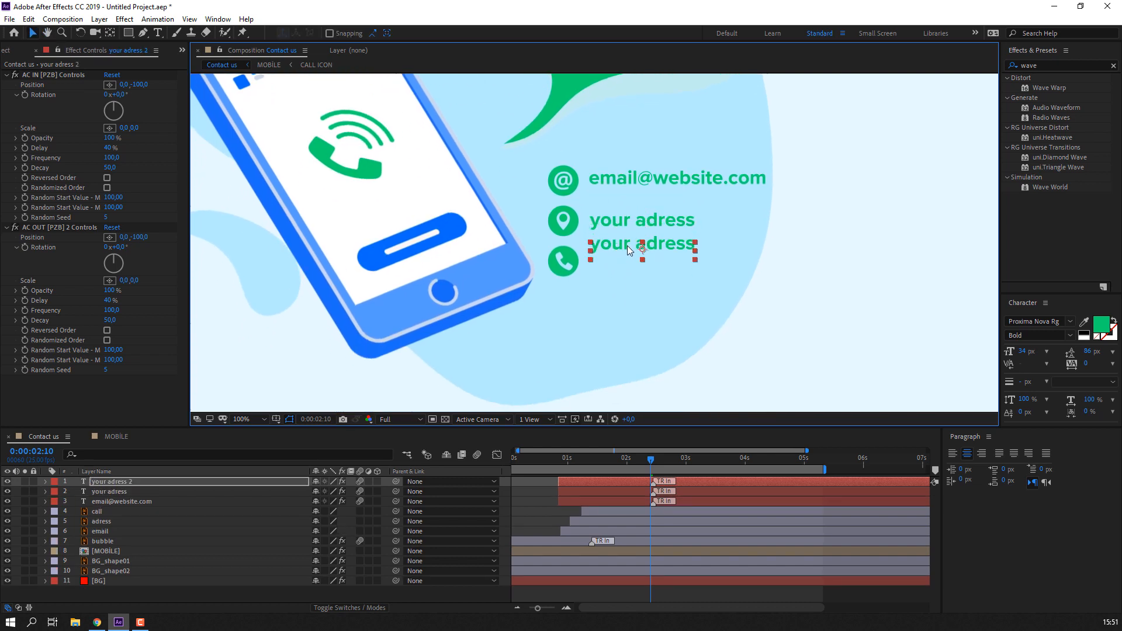
double_click(627, 266)
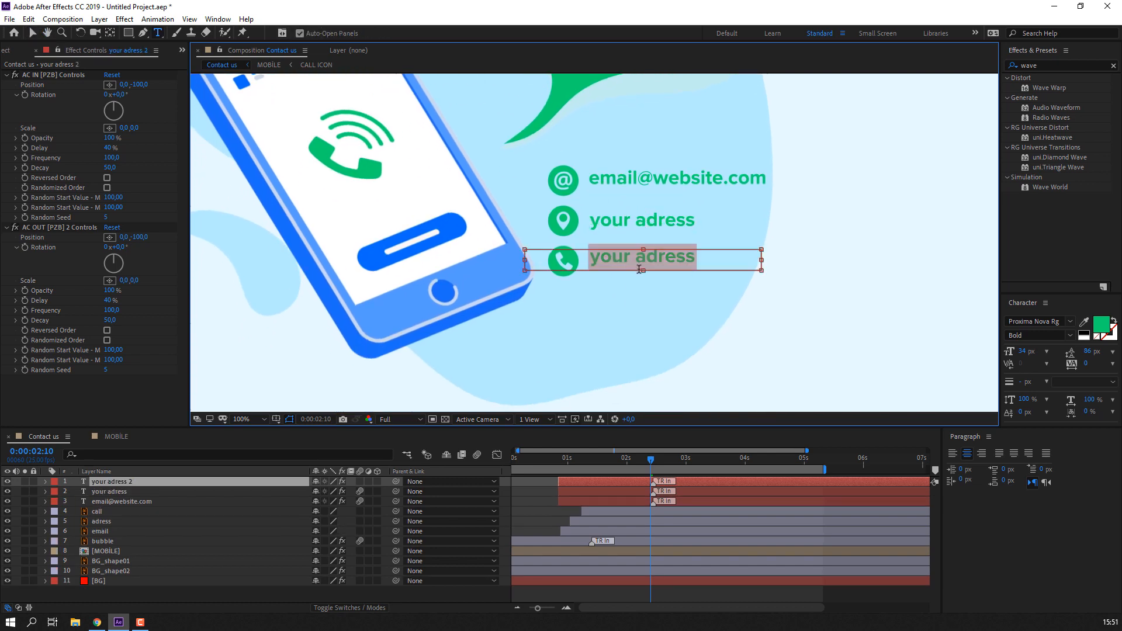
text(012345678)
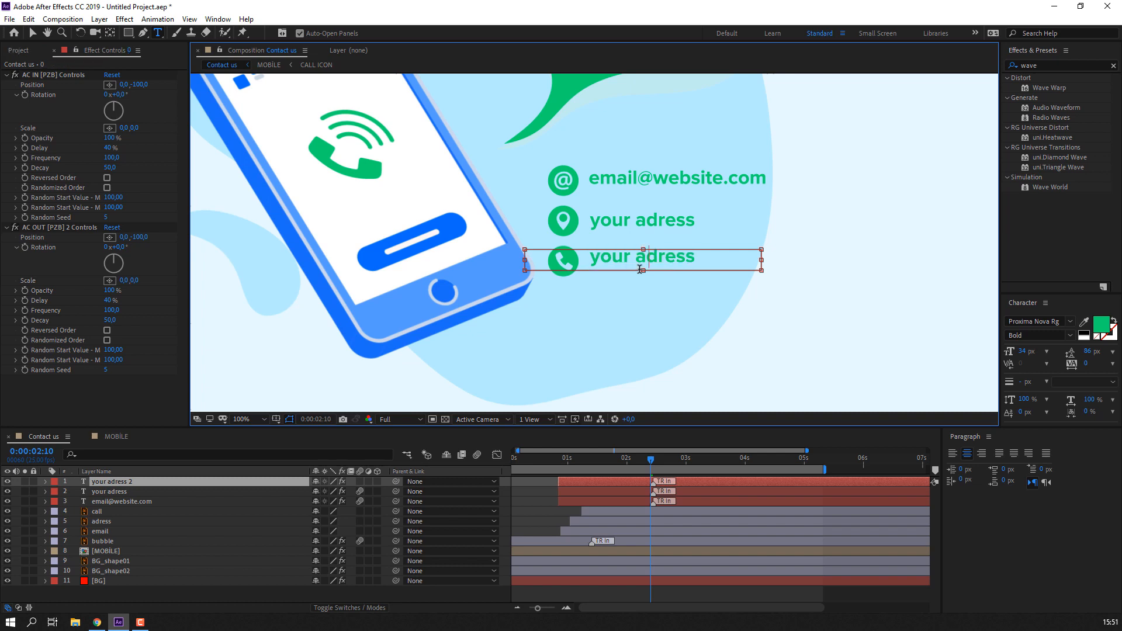
text(9)
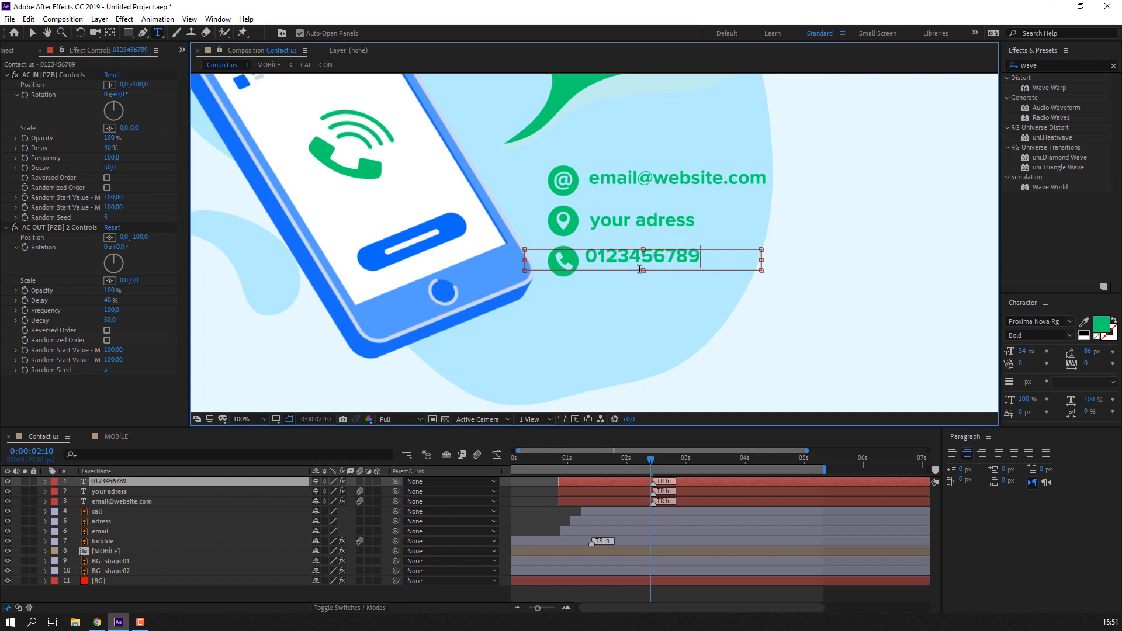
click(33, 33)
key(period)
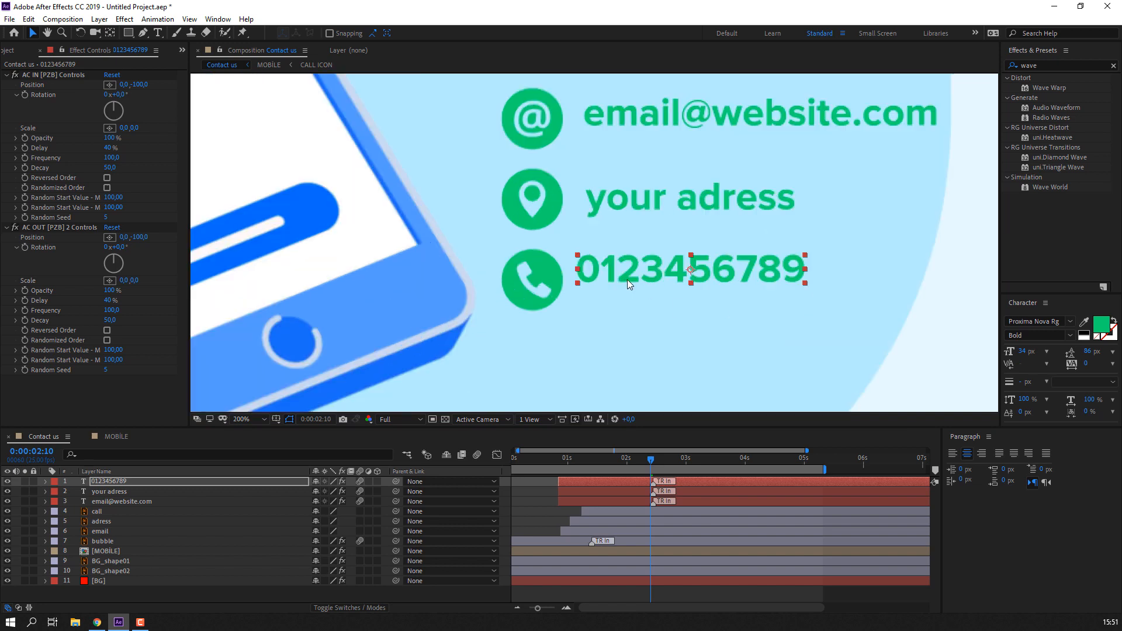
drag(640, 273, 632, 271)
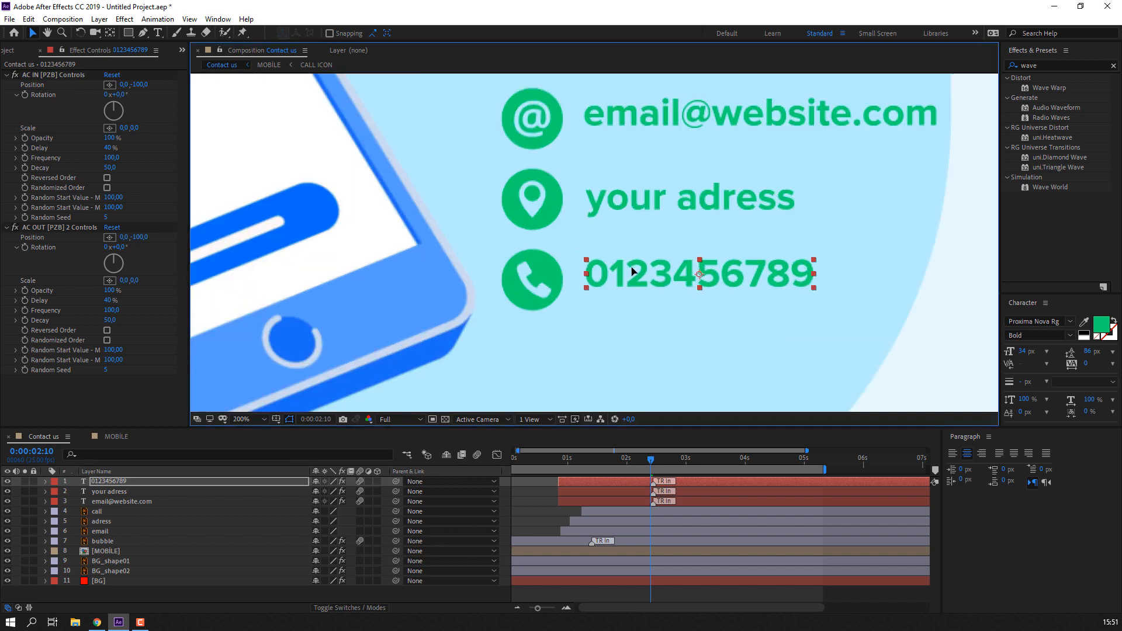
- Delay the address and number lines' start, preview, and view the composition at 50%
drag(575, 495, 623, 483)
key(comma)
key(space)
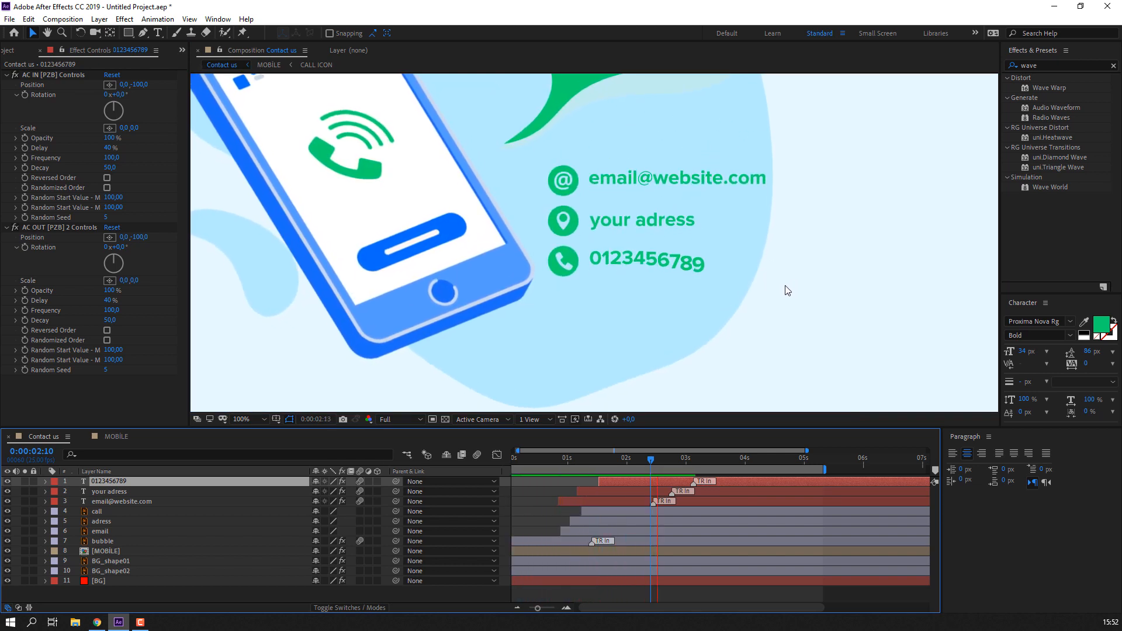
click(249, 420)
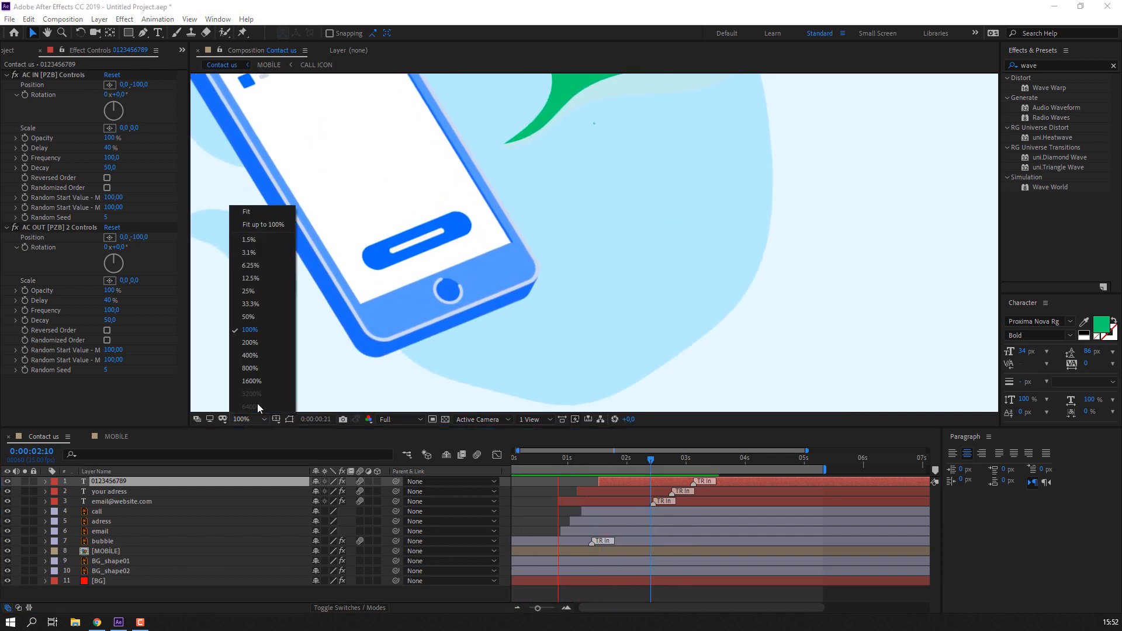
click(268, 237)
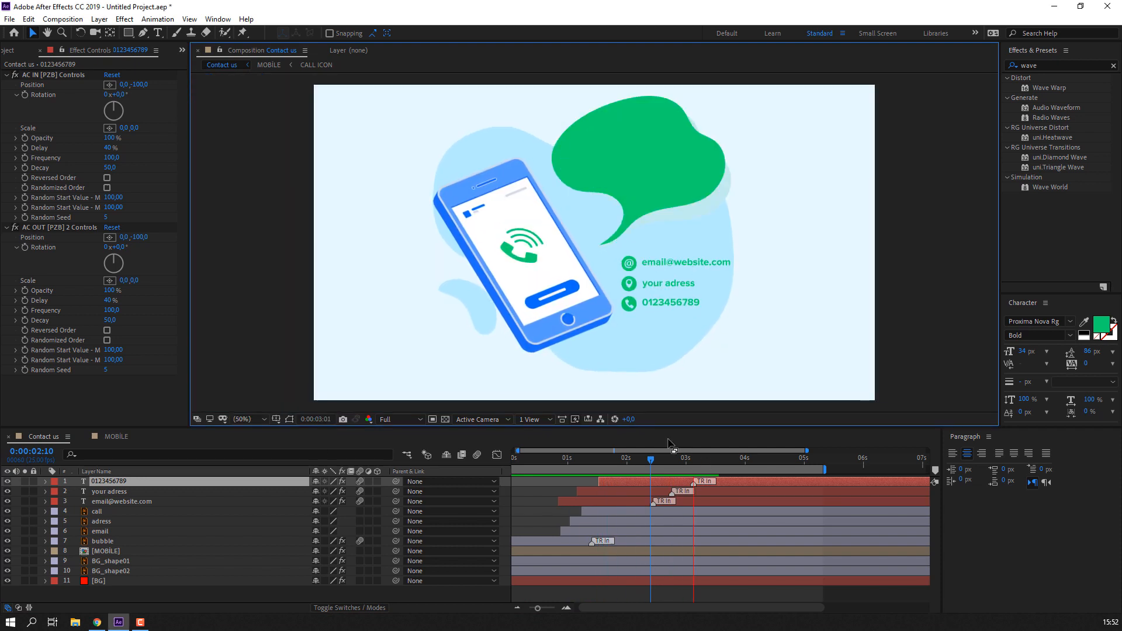
drag(619, 460, 700, 461)
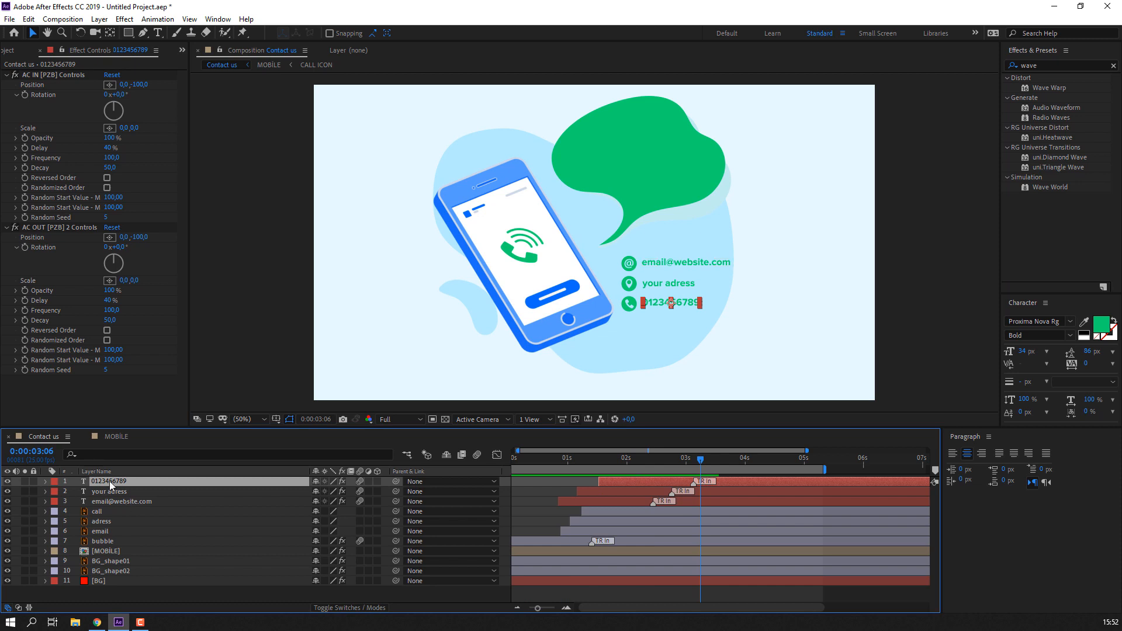
- Duplicate the phone-number layer, move the copy into the green speech bubble, and make it white
click(28, 19)
click(64, 170)
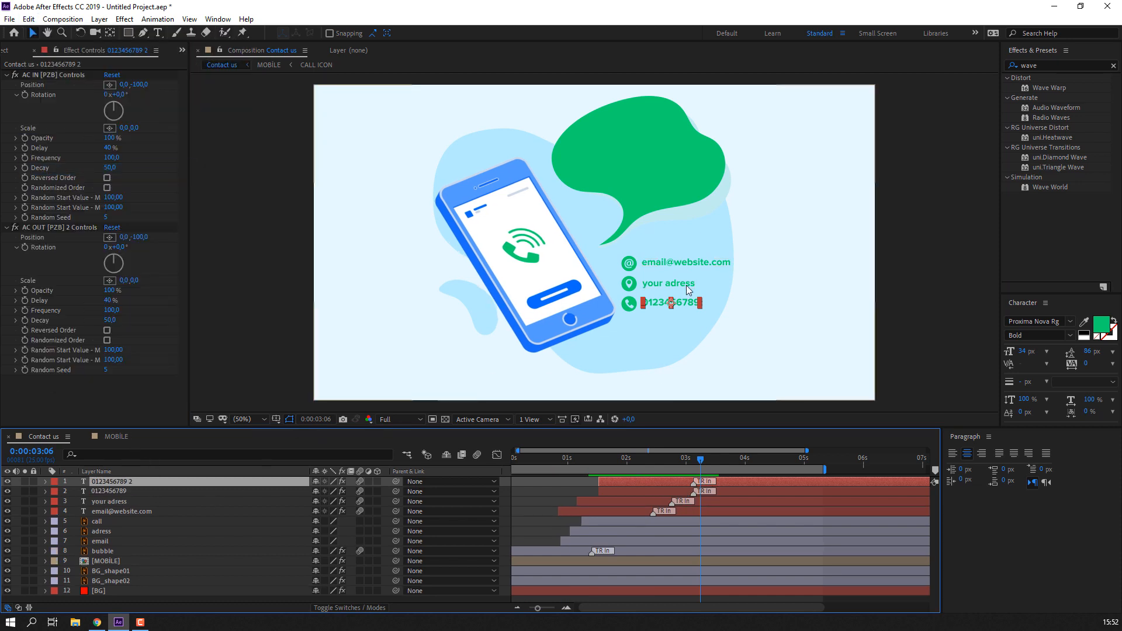
drag(688, 290, 655, 145)
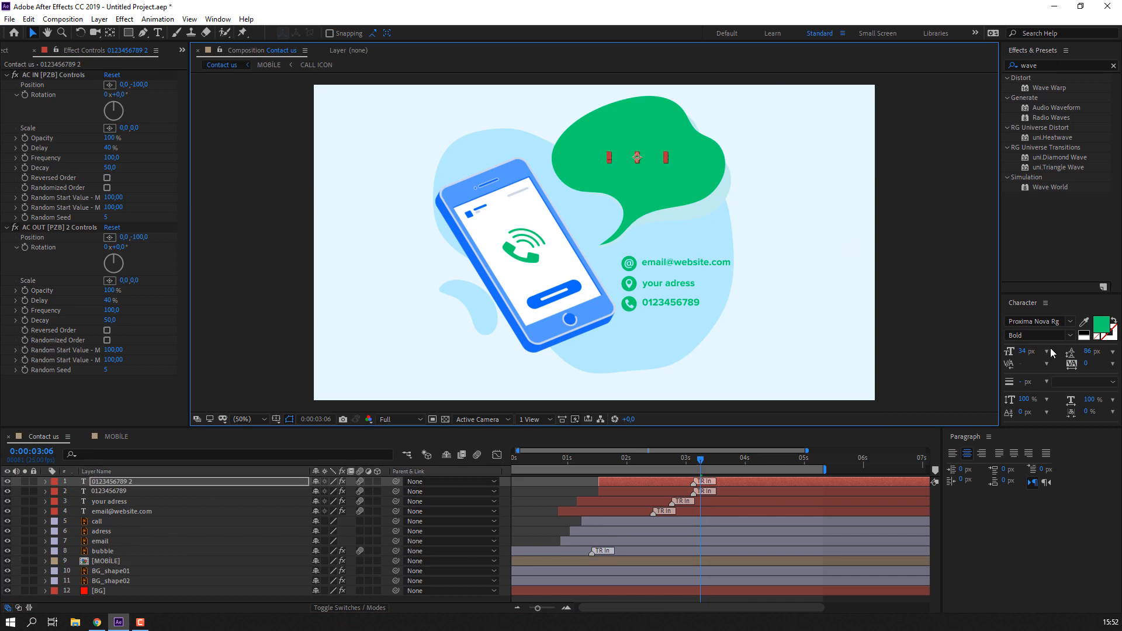
click(1105, 328)
click(186, 359)
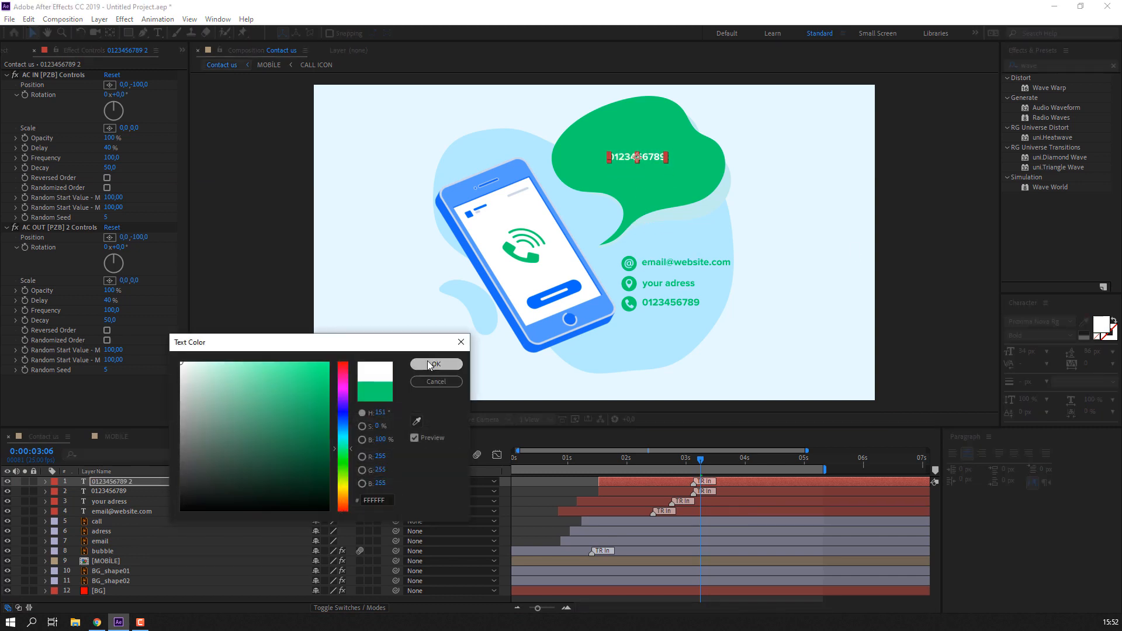
click(436, 363)
double_click(626, 162)
click(266, 52)
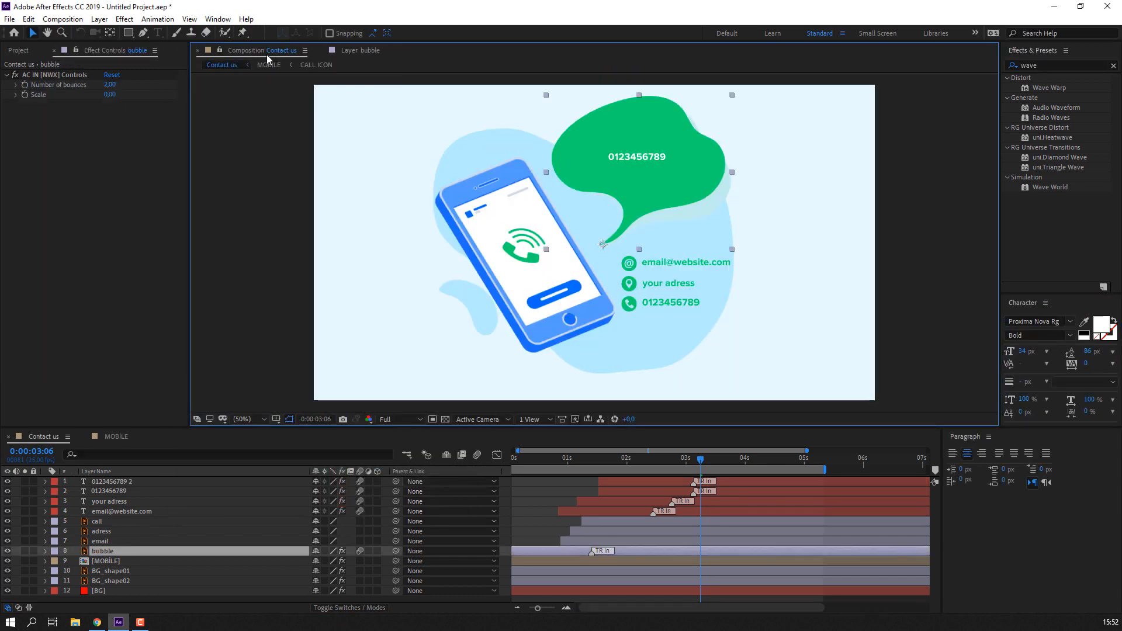
- Retype the bubble text as CONTACT US at 85 px over two lines, starting about a second earlier
double_click(119, 483)
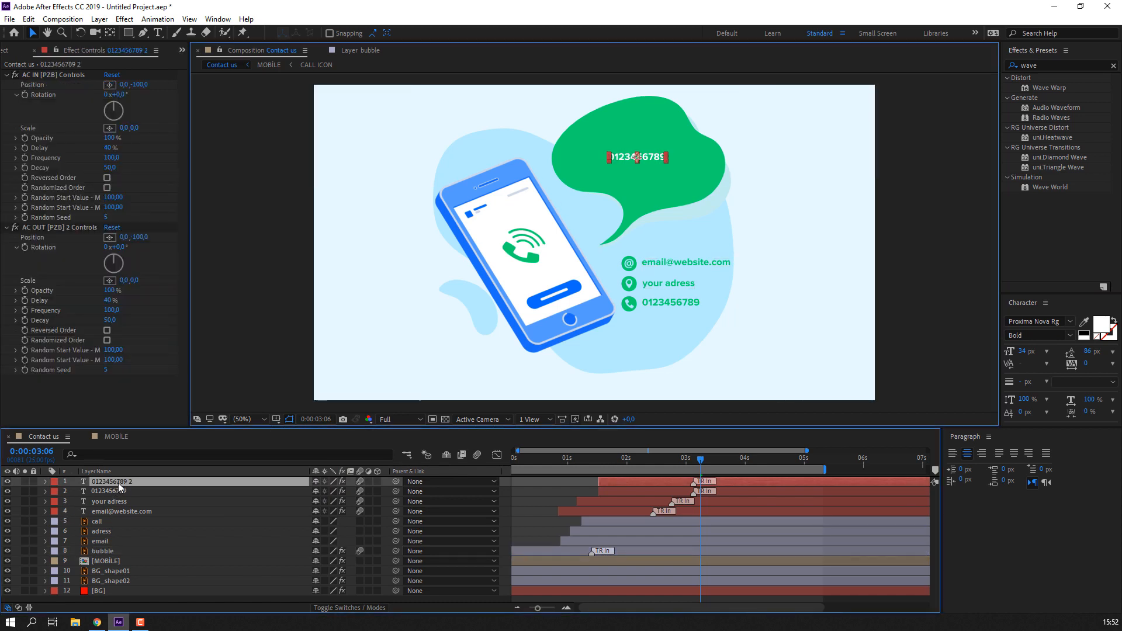
text(CON)
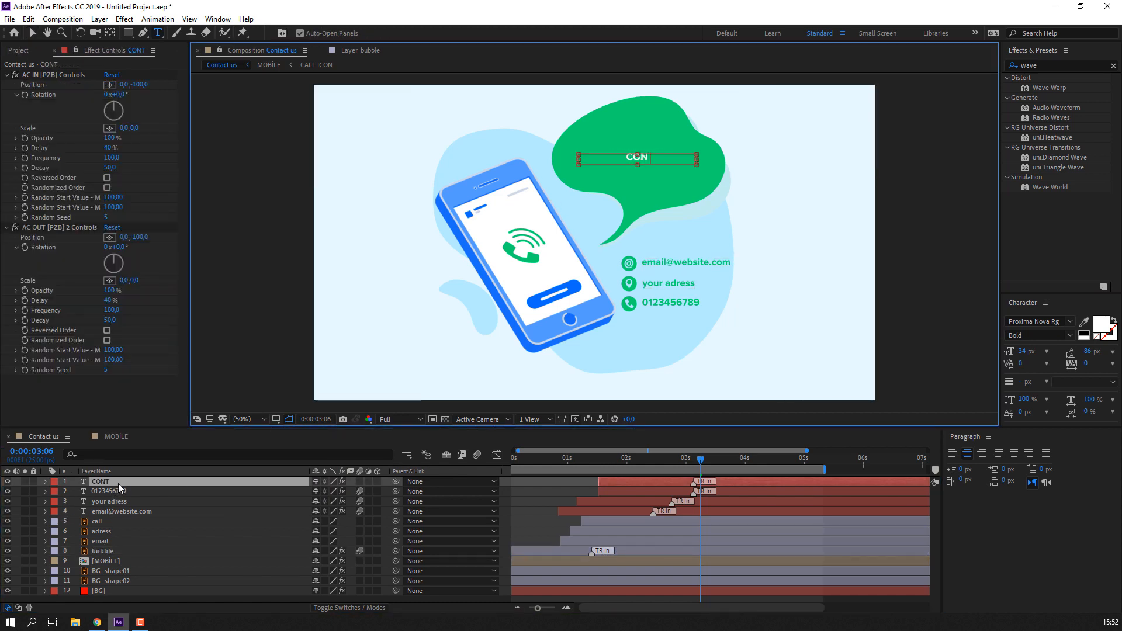
text(TACT)
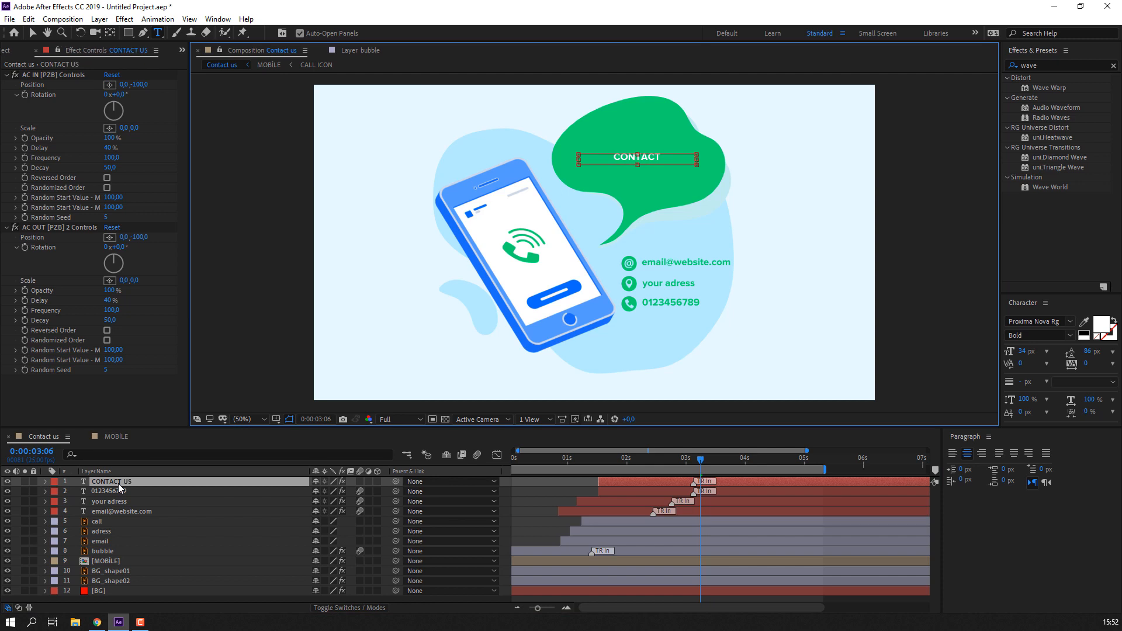
key(ctrl+a)
drag(637, 182, 638, 205)
drag(1022, 352, 1043, 351)
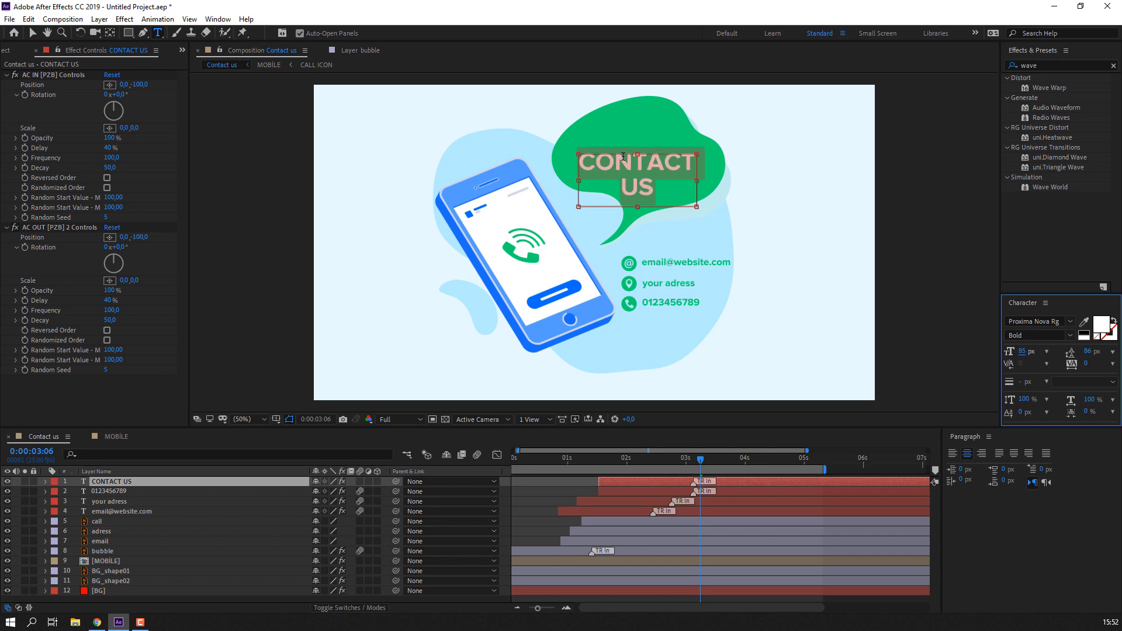
click(627, 158)
click(36, 34)
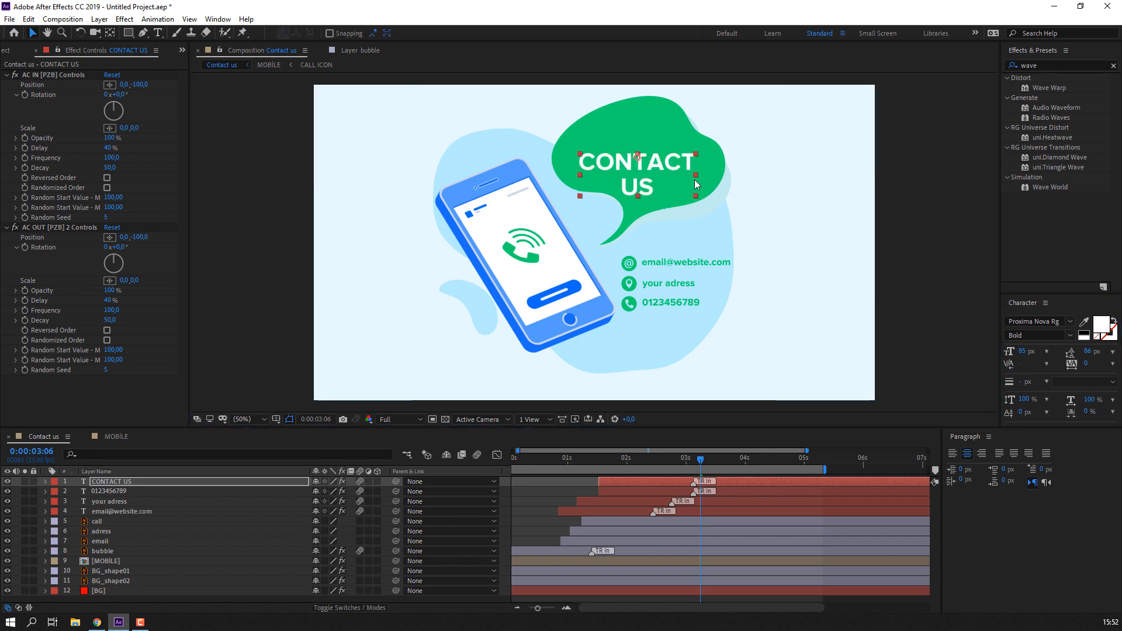
drag(660, 164, 663, 148)
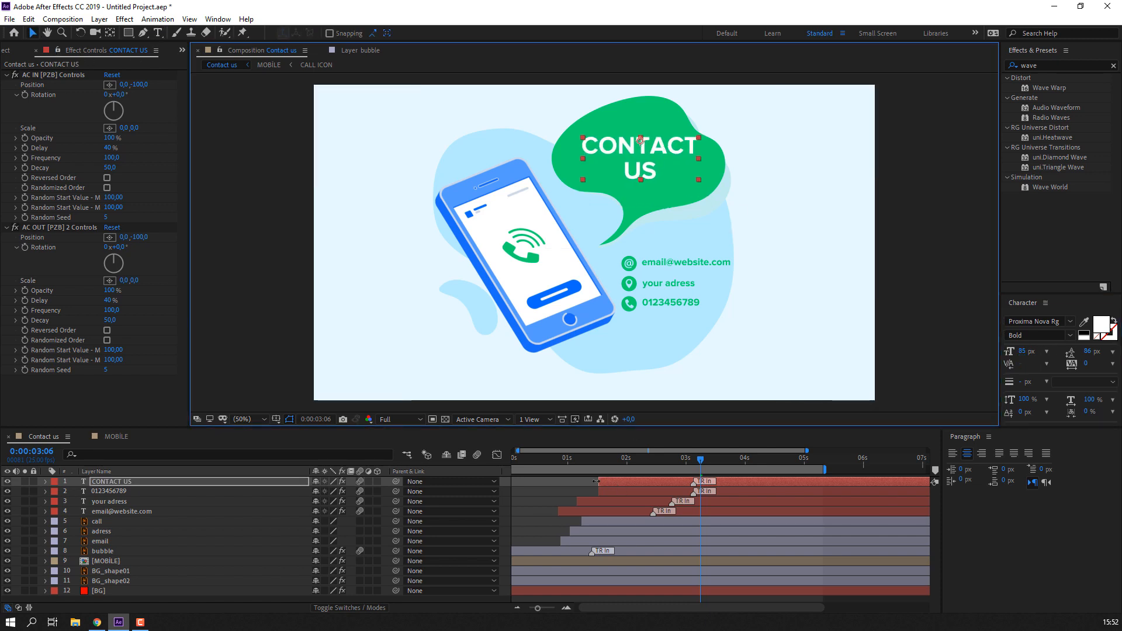
mouse_move(596, 481)
mouse_down()
mouse_move(549, 489)
mouse_move(499, 463)
mouse_move(576, 464)
mouse_move(590, 483)
mouse_move(568, 484)
mouse_move(533, 461)
mouse_move(606, 463)
mouse_up()
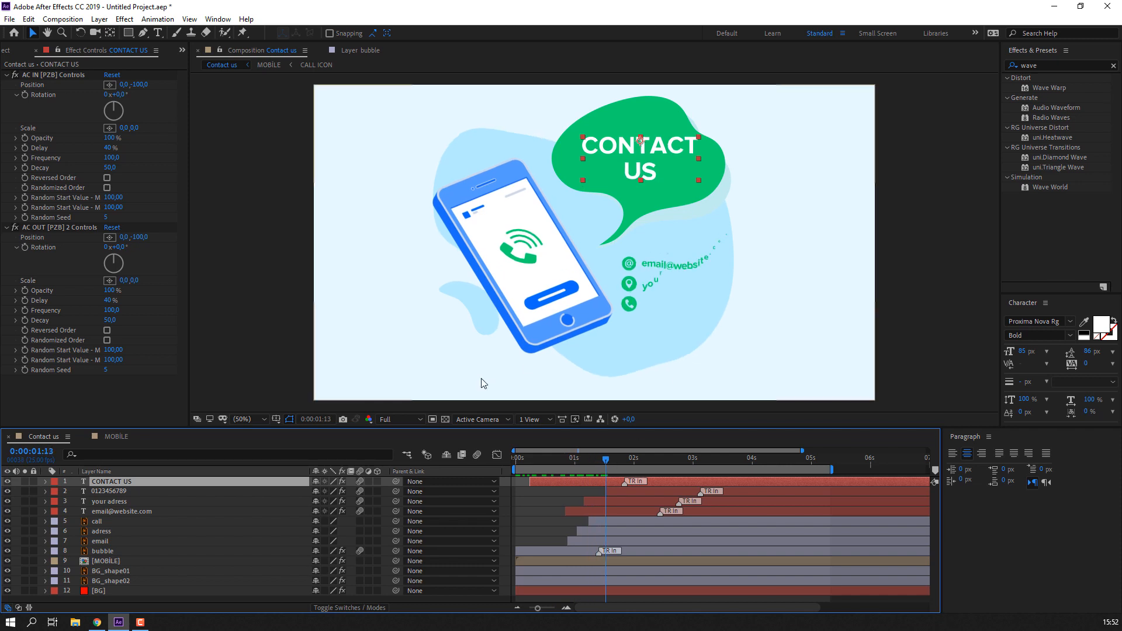
- Set the CONTACT US title's Rotation to -5° and nudge it within the bubble
key(r)
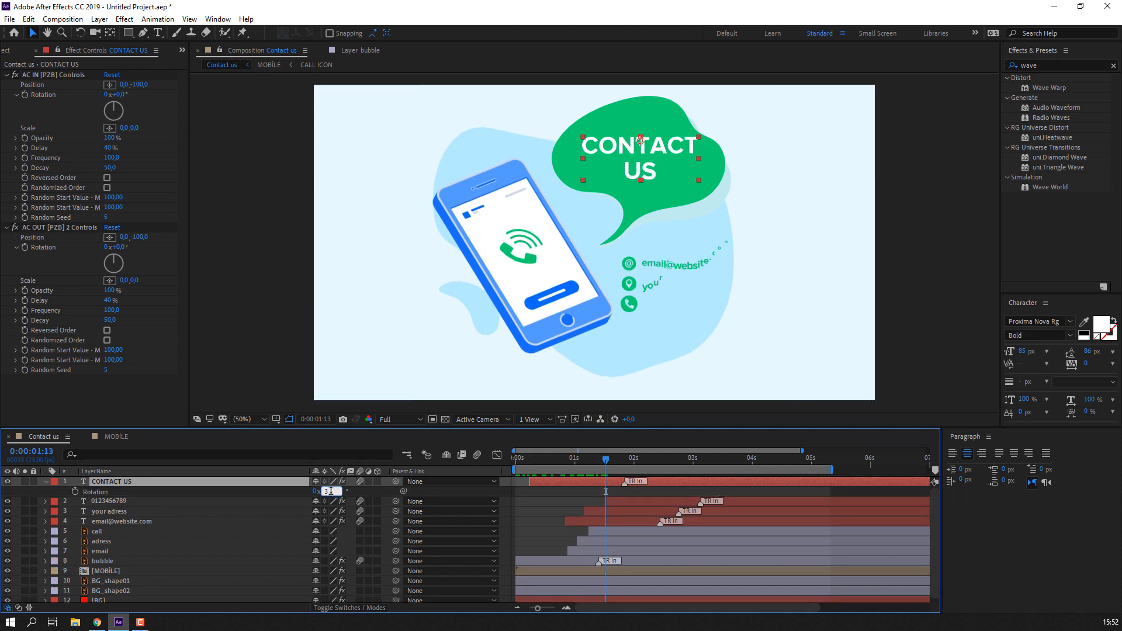
key(Return)
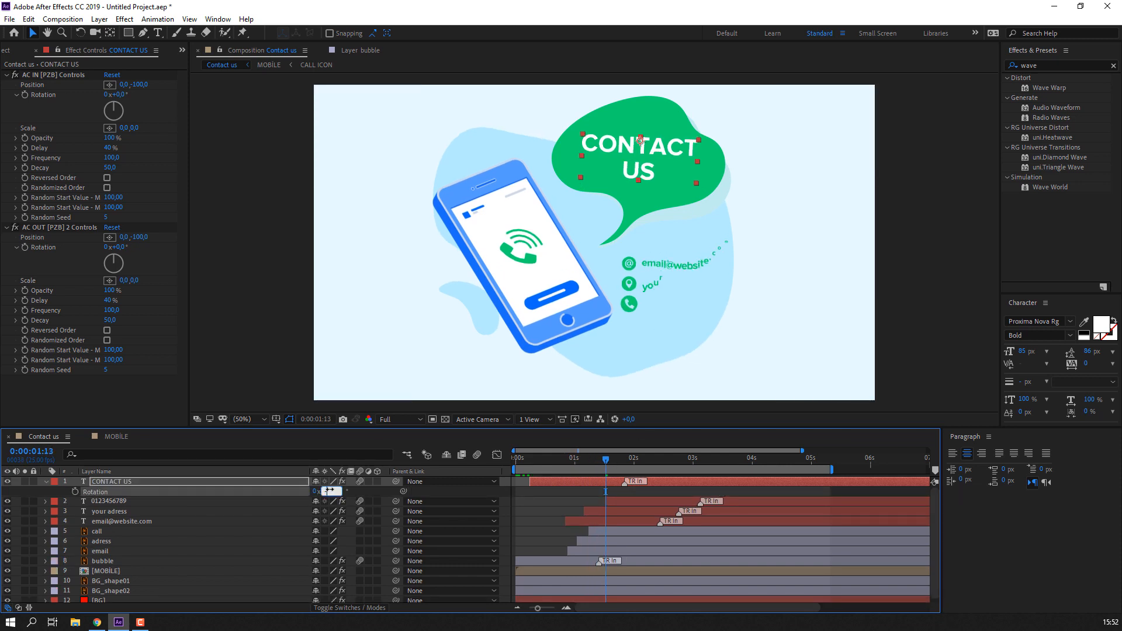
text(-5)
key(Return)
drag(645, 139, 639, 146)
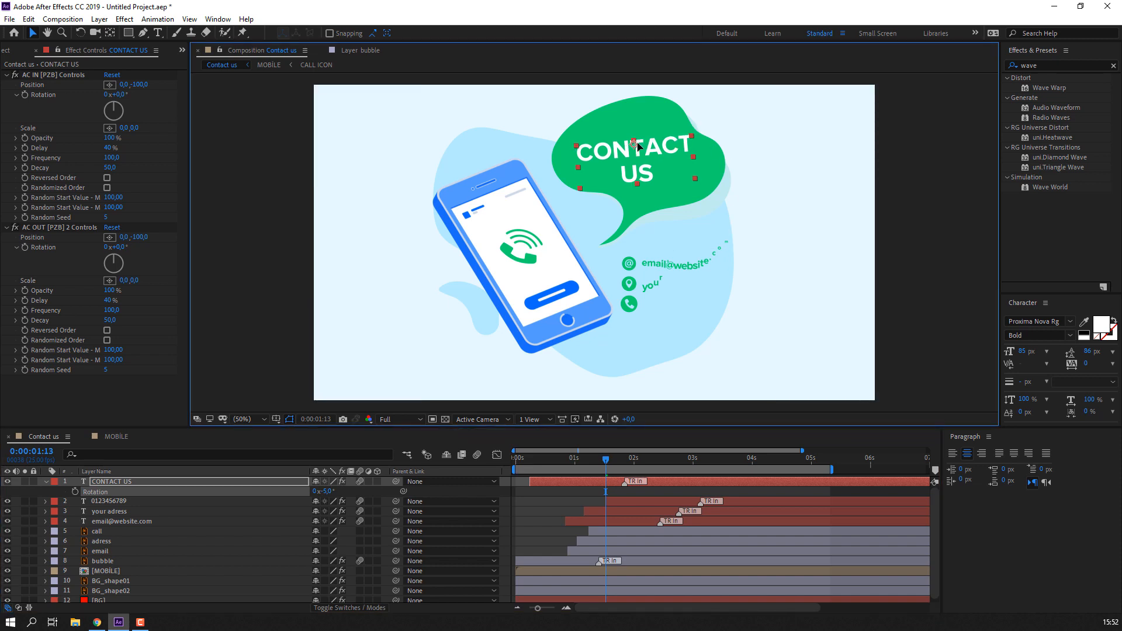
- Deselect the title and zoom the Composition viewer out
click(538, 499)
key(comma)
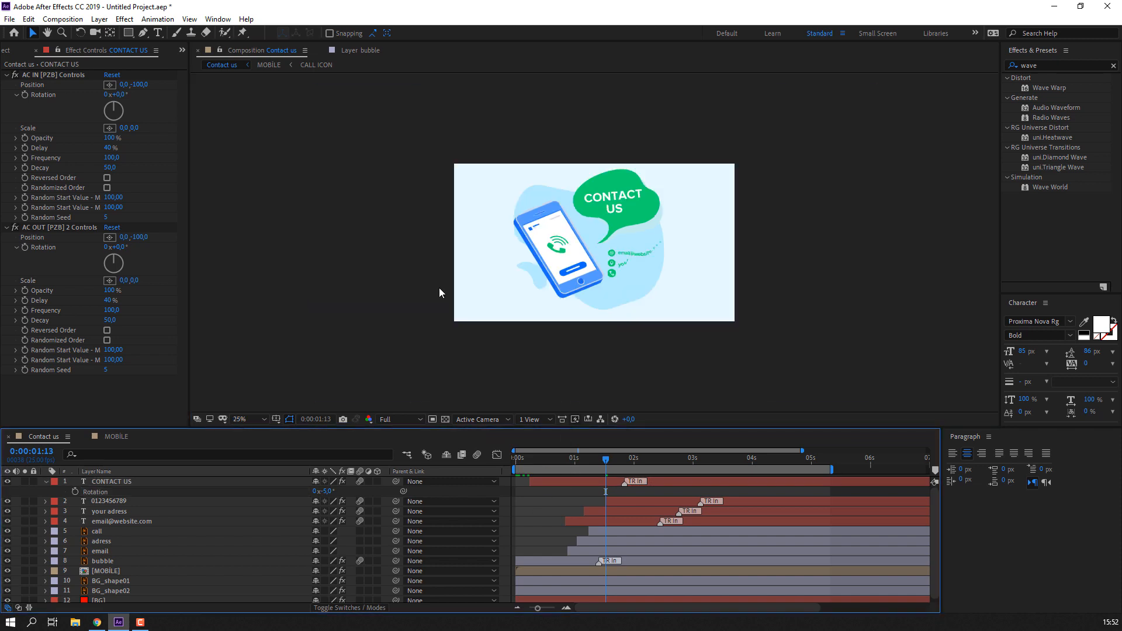
click(263, 412)
click(272, 237)
click(255, 411)
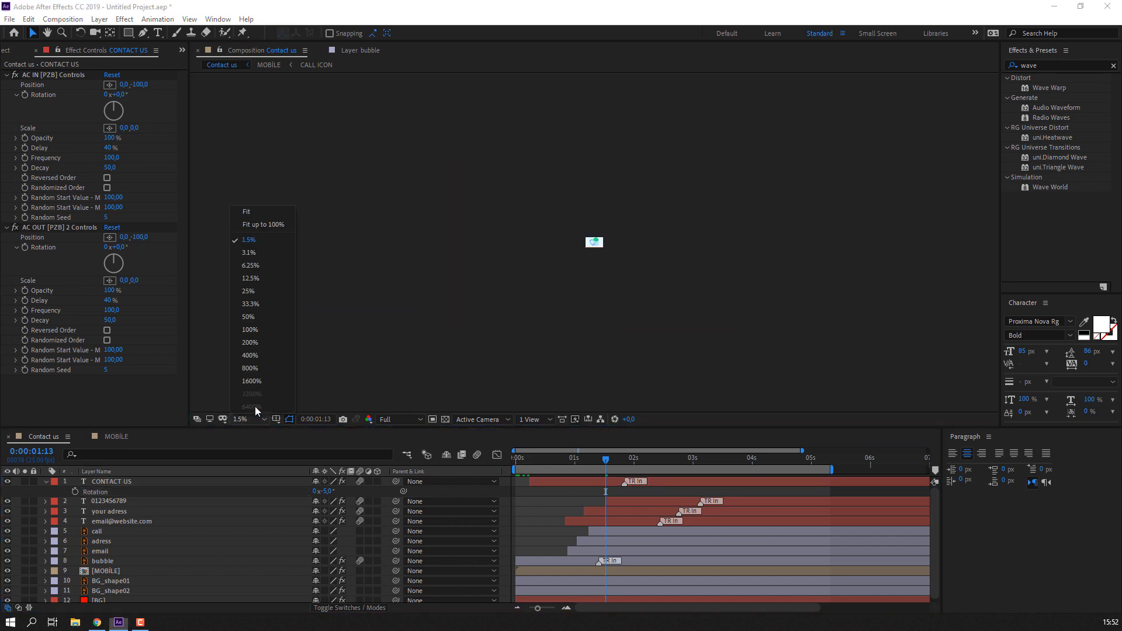